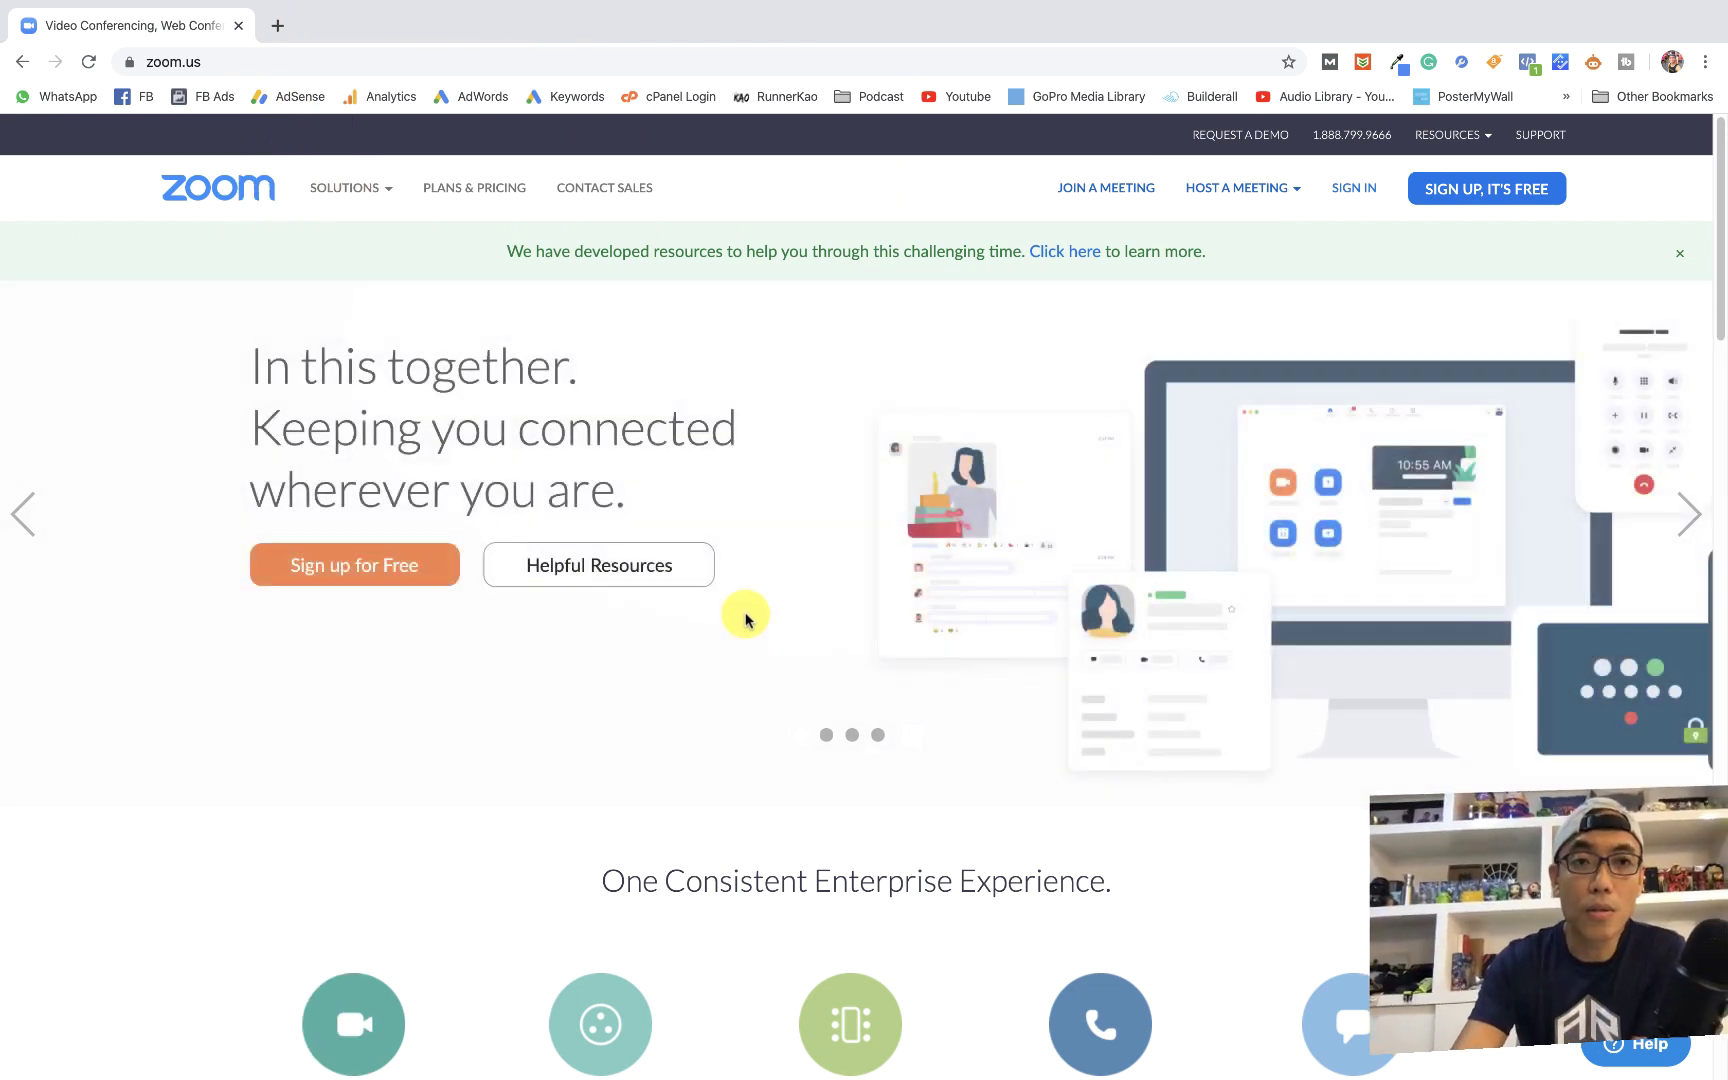
- Review the Zoom homepage's product offerings, customer review ratings and the advantages listed under "Why Zoom?"
mouse_move(285, 185)
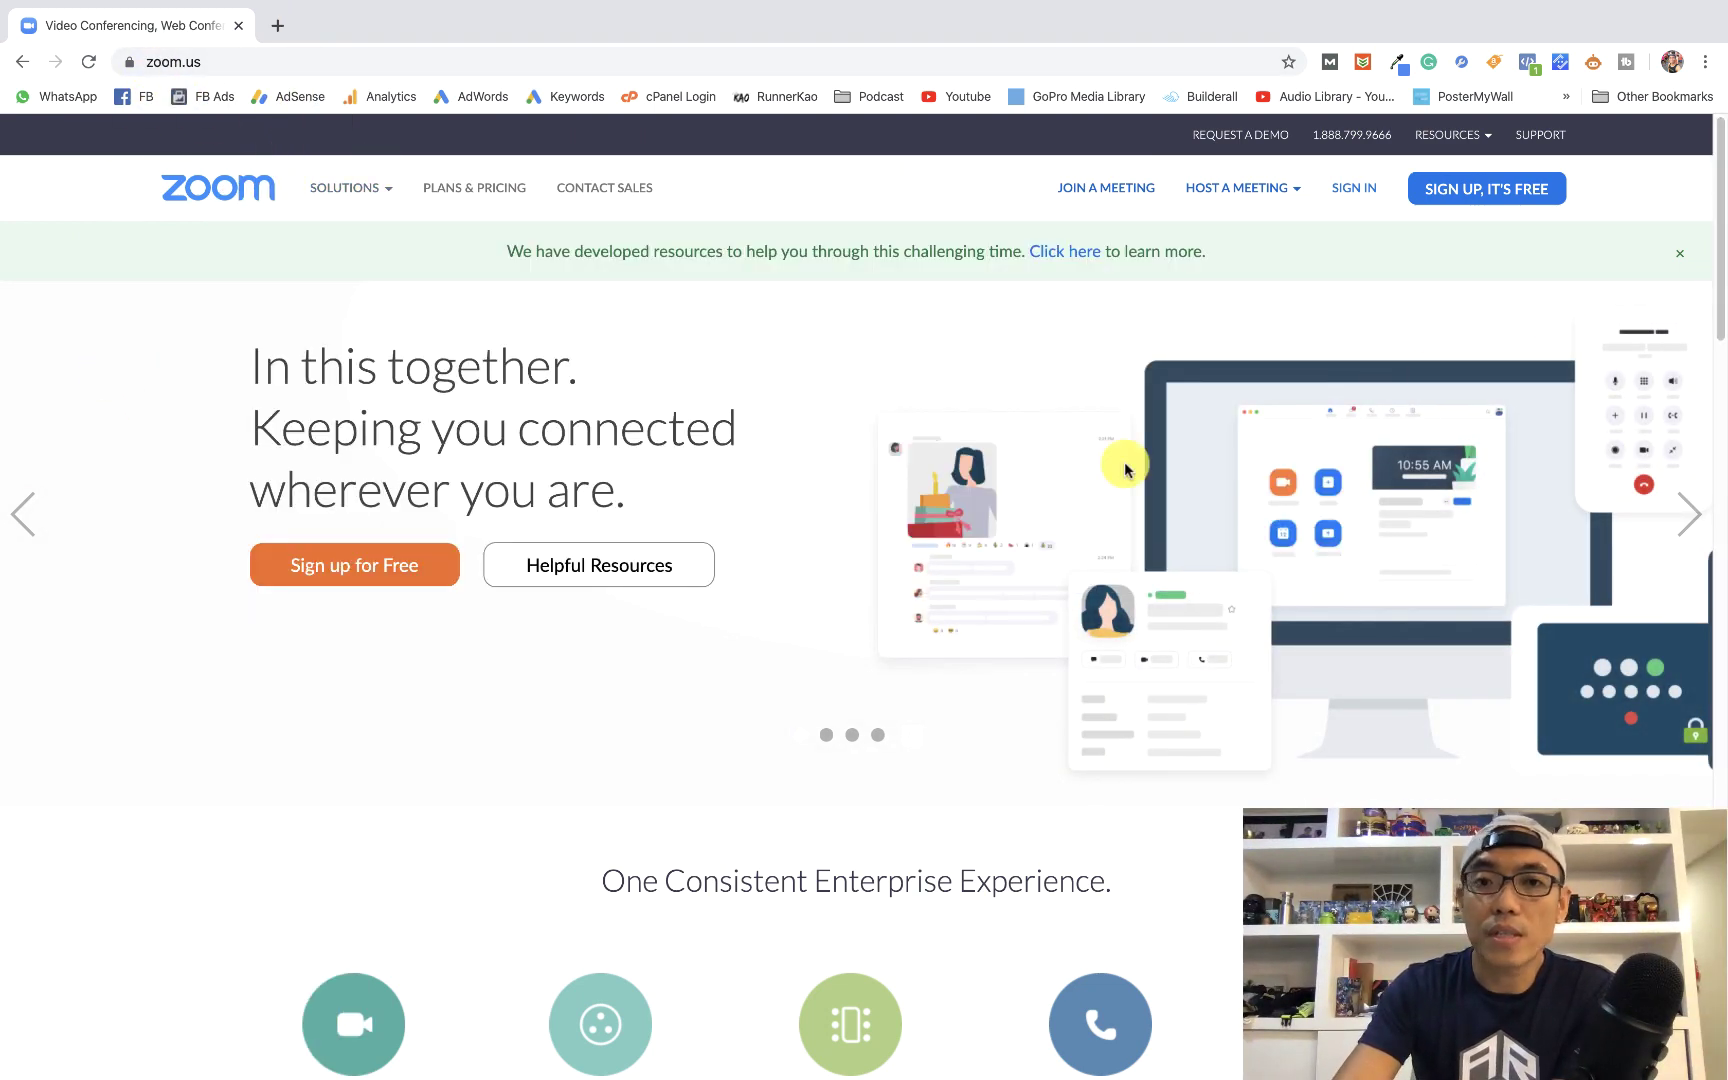
scroll(868, 505, "down", 1)
scroll(867, 505, "down", 4)
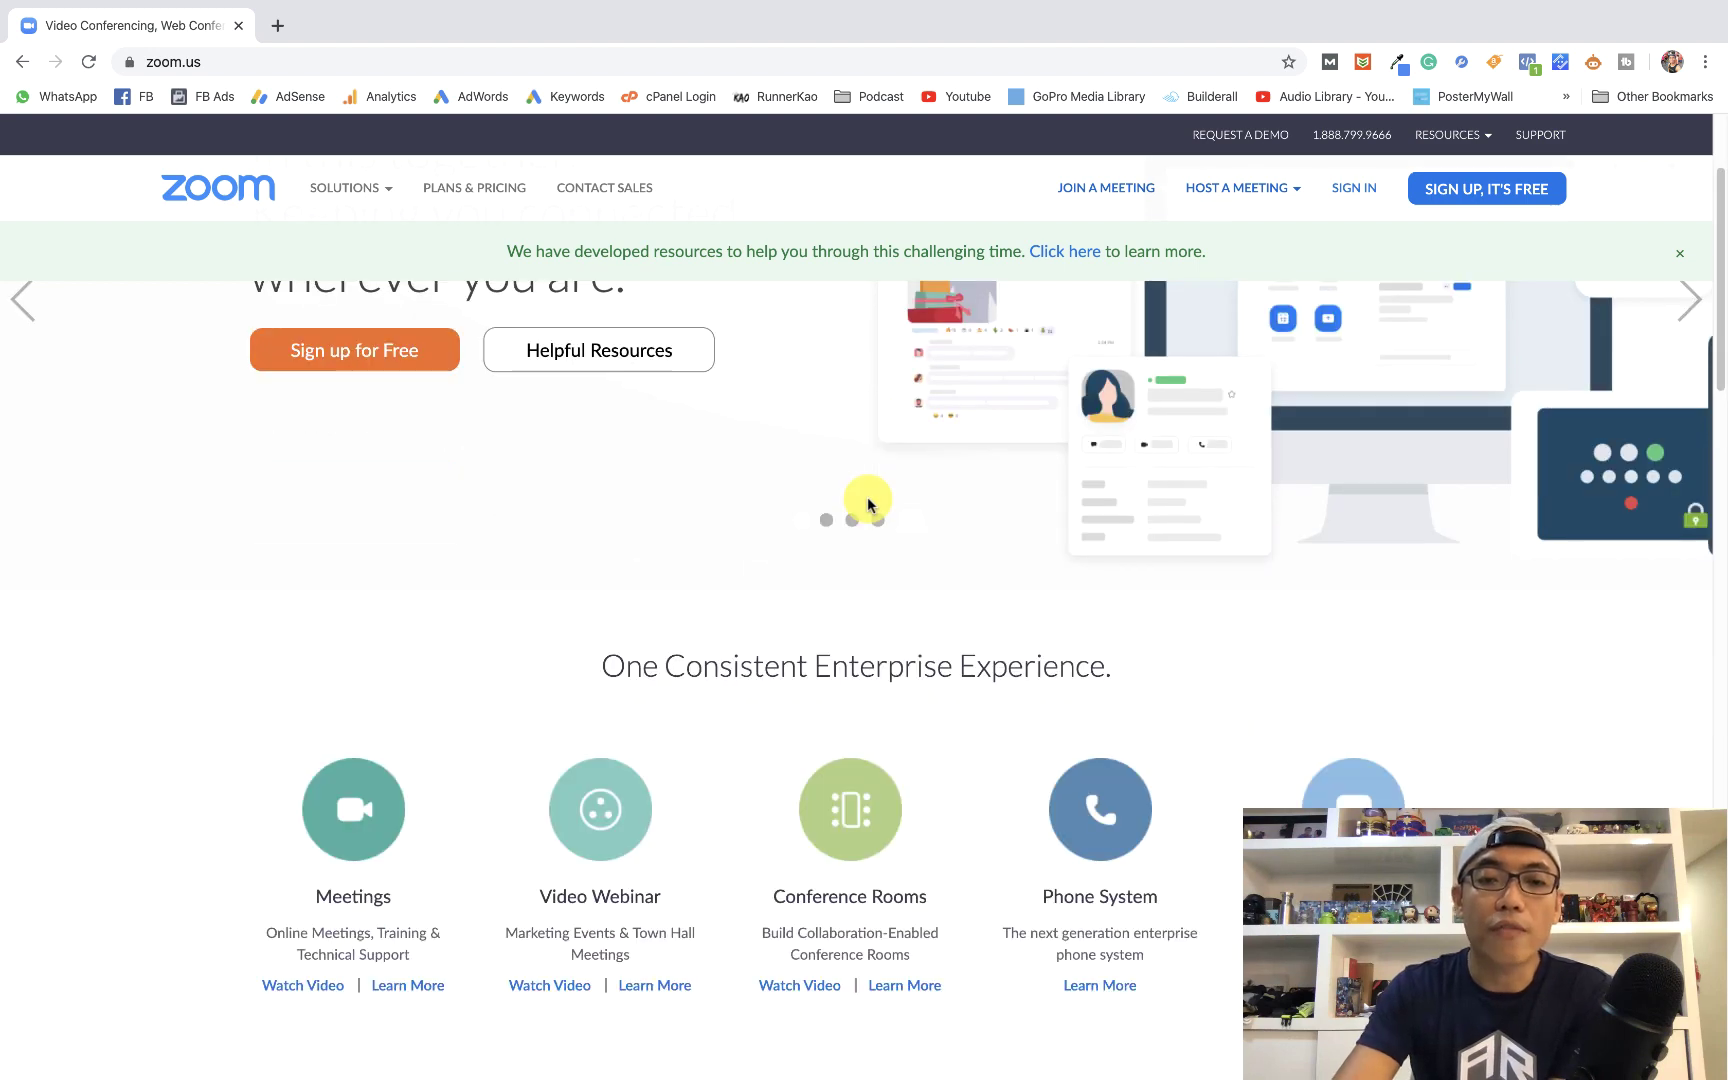
scroll(868, 501, "down", 1)
scroll(840, 503, "down", 4)
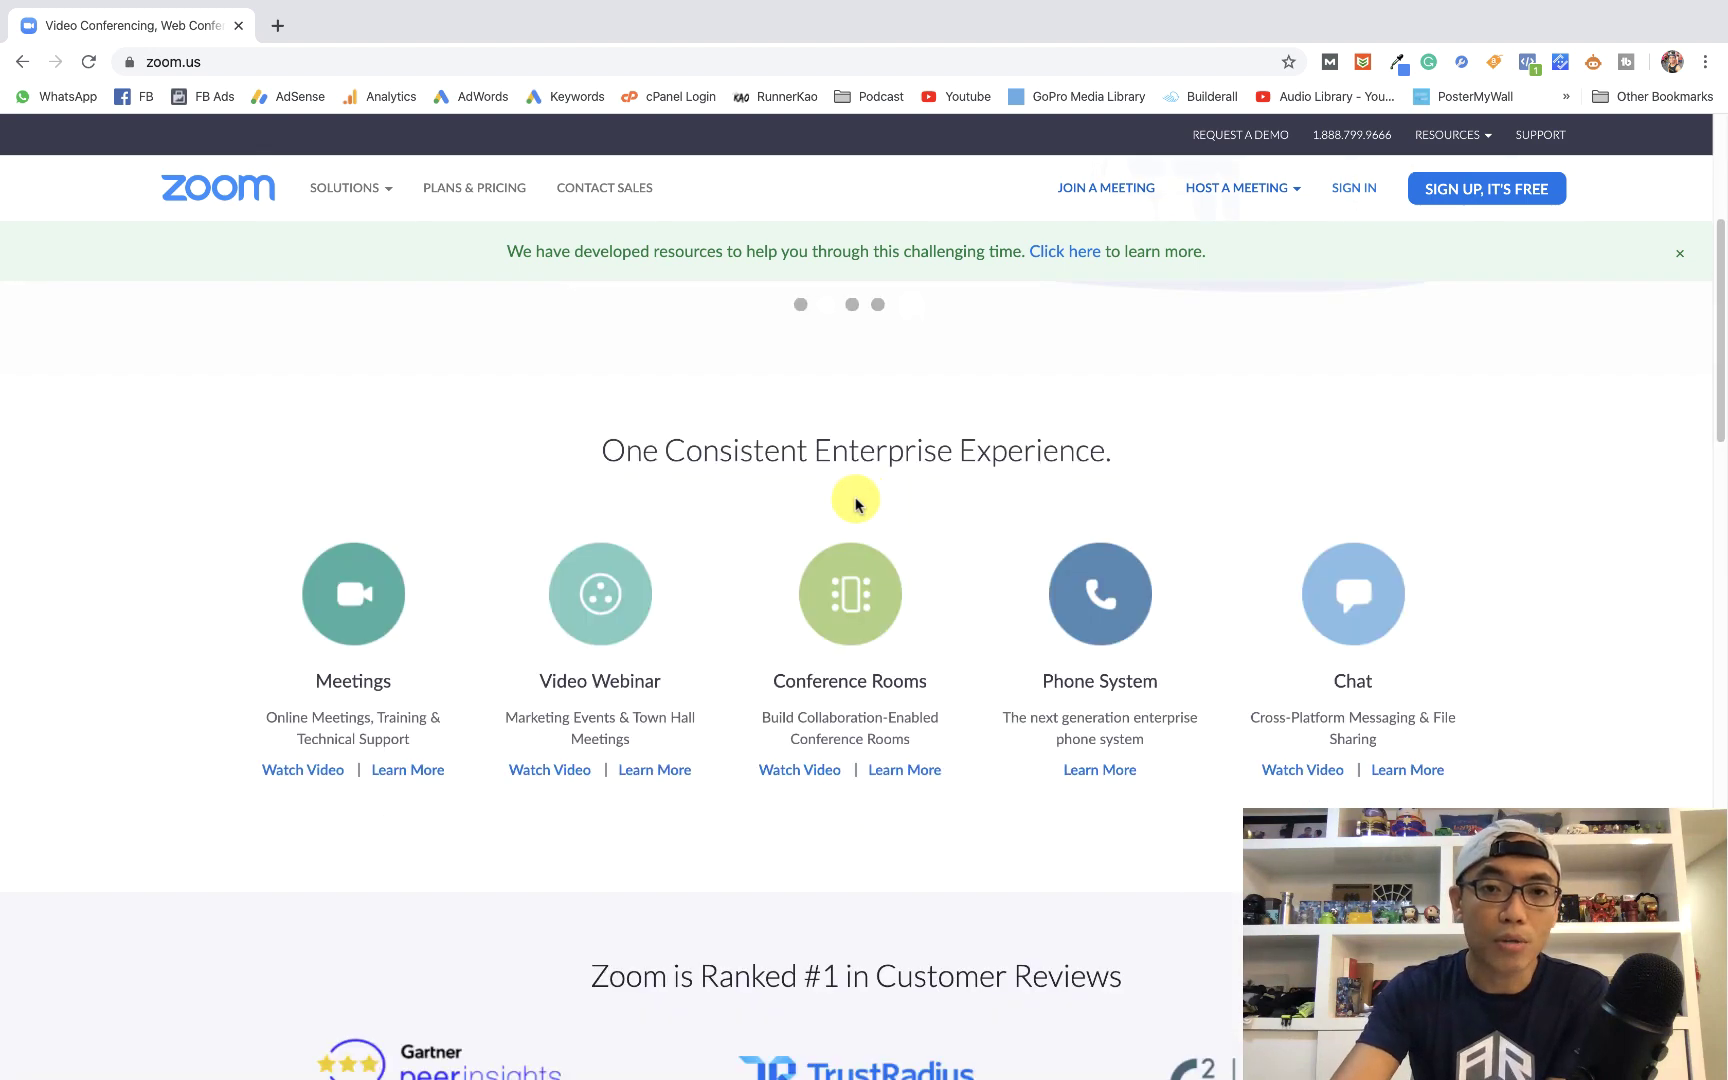
scroll(390, 565, "down", 1)
scroll(700, 556, "down", 4)
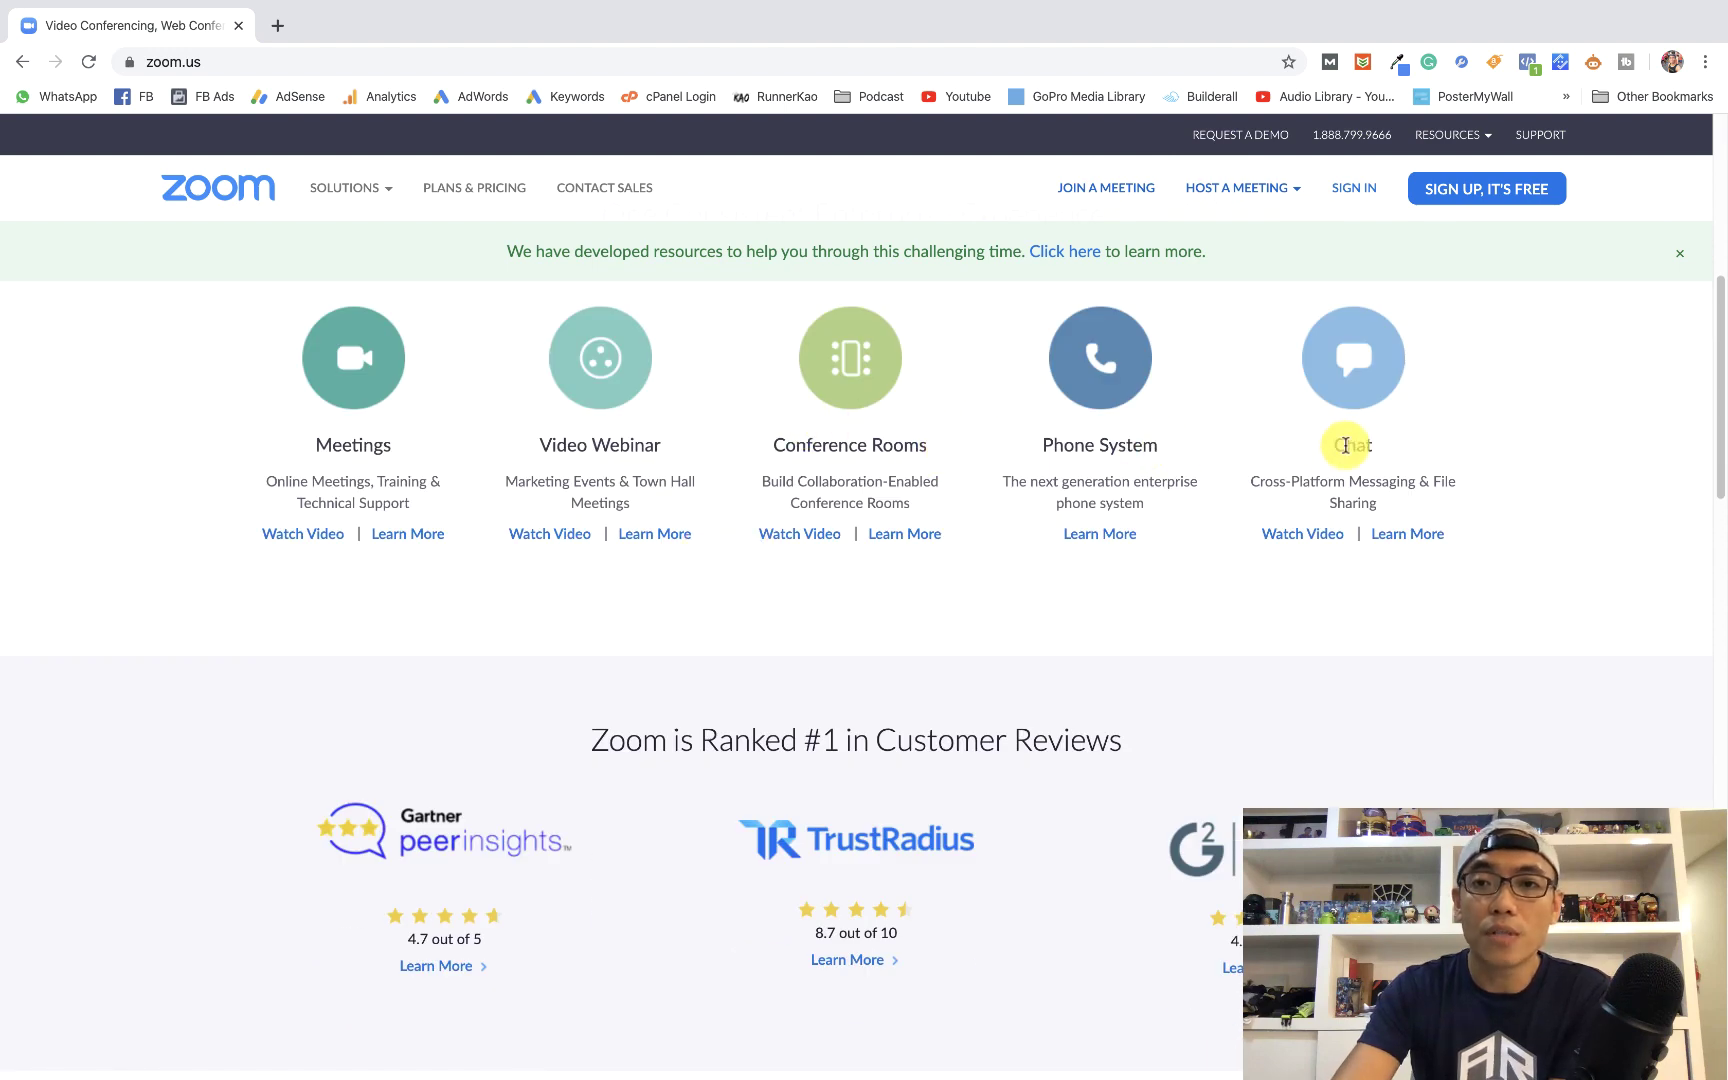
scroll(1345, 420, "down", 8)
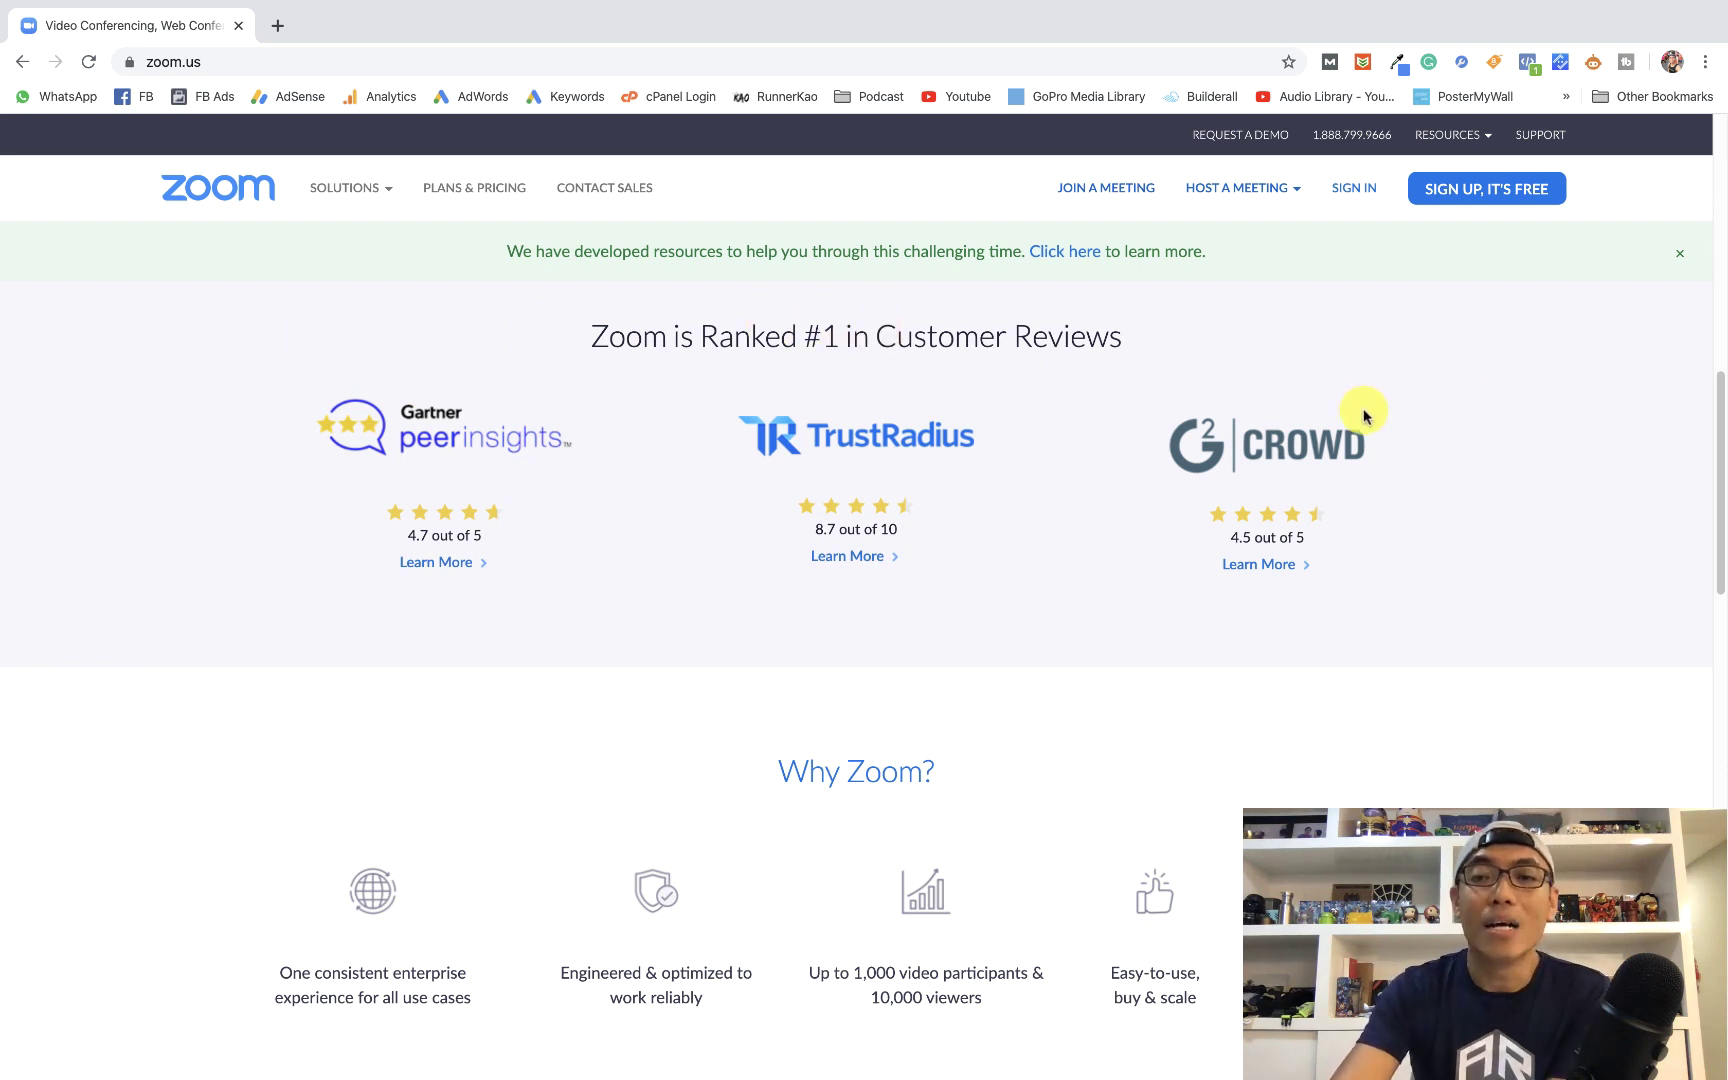
scroll(1338, 451, "down", 4)
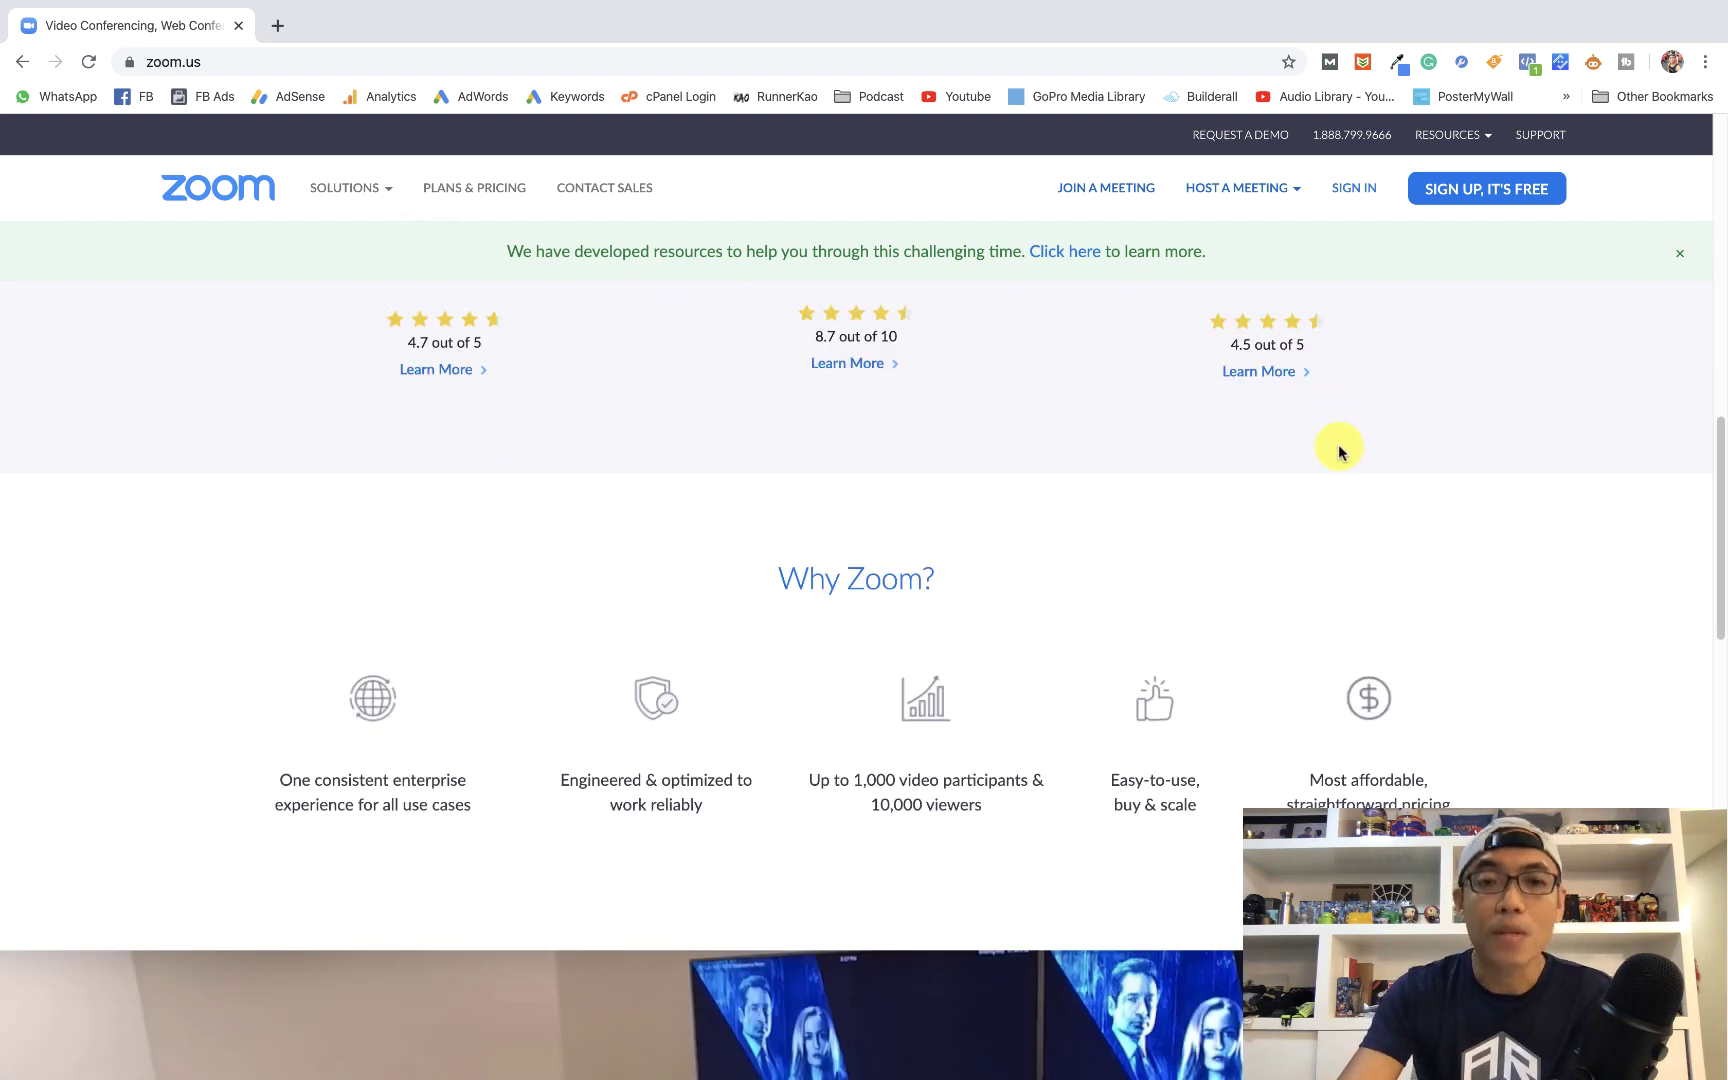
scroll(1338, 451, "down", 1)
scroll(1338, 451, "down", 1)
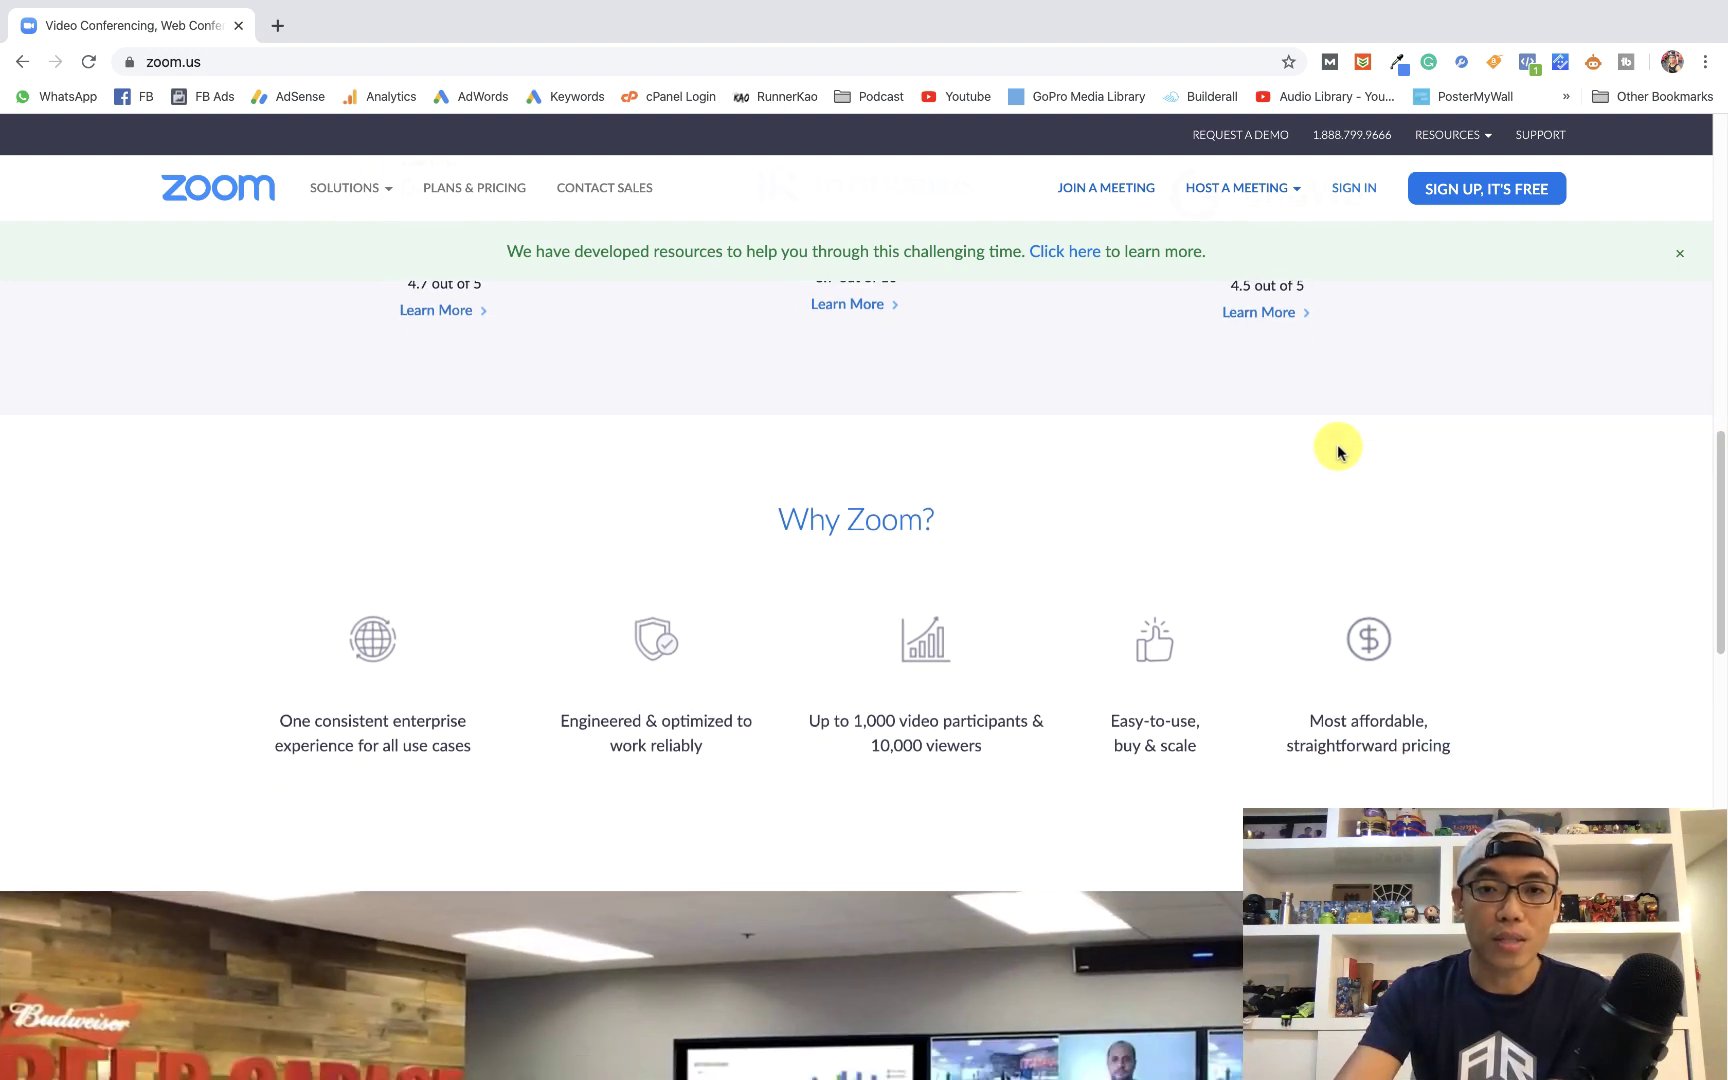
scroll(1338, 451, "down", 1)
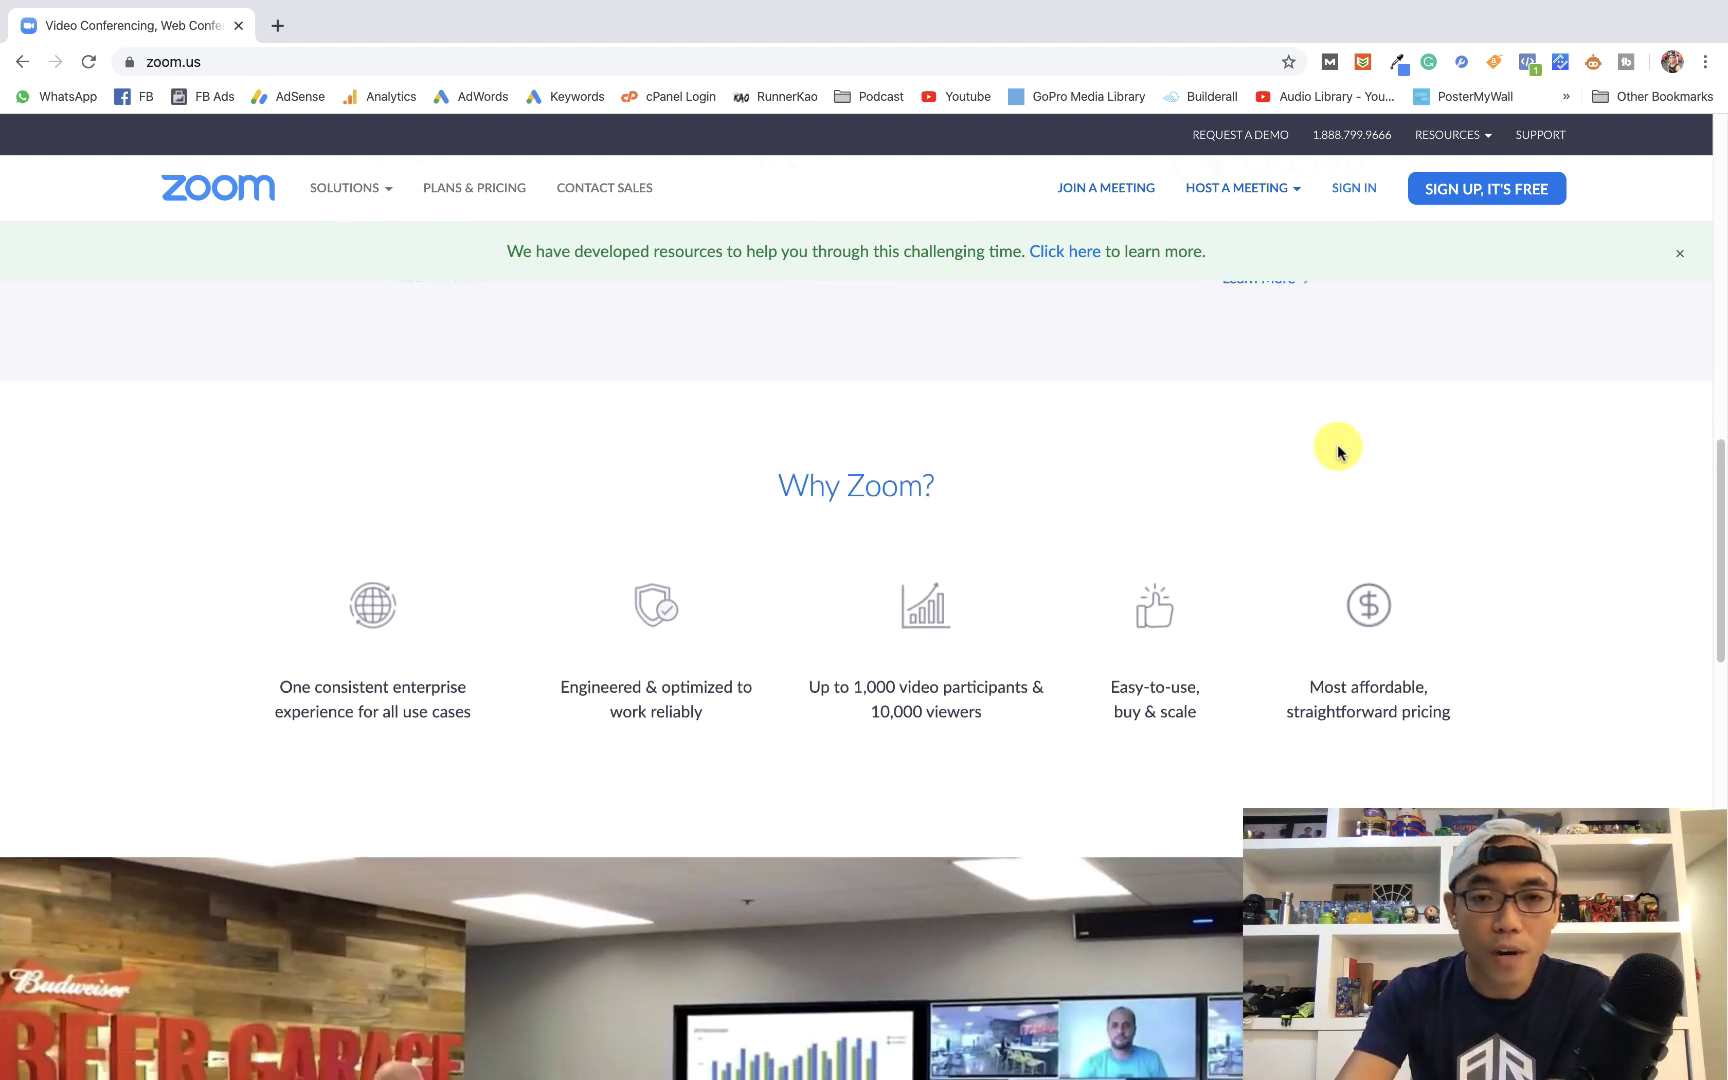
scroll(1338, 451, "down", 1)
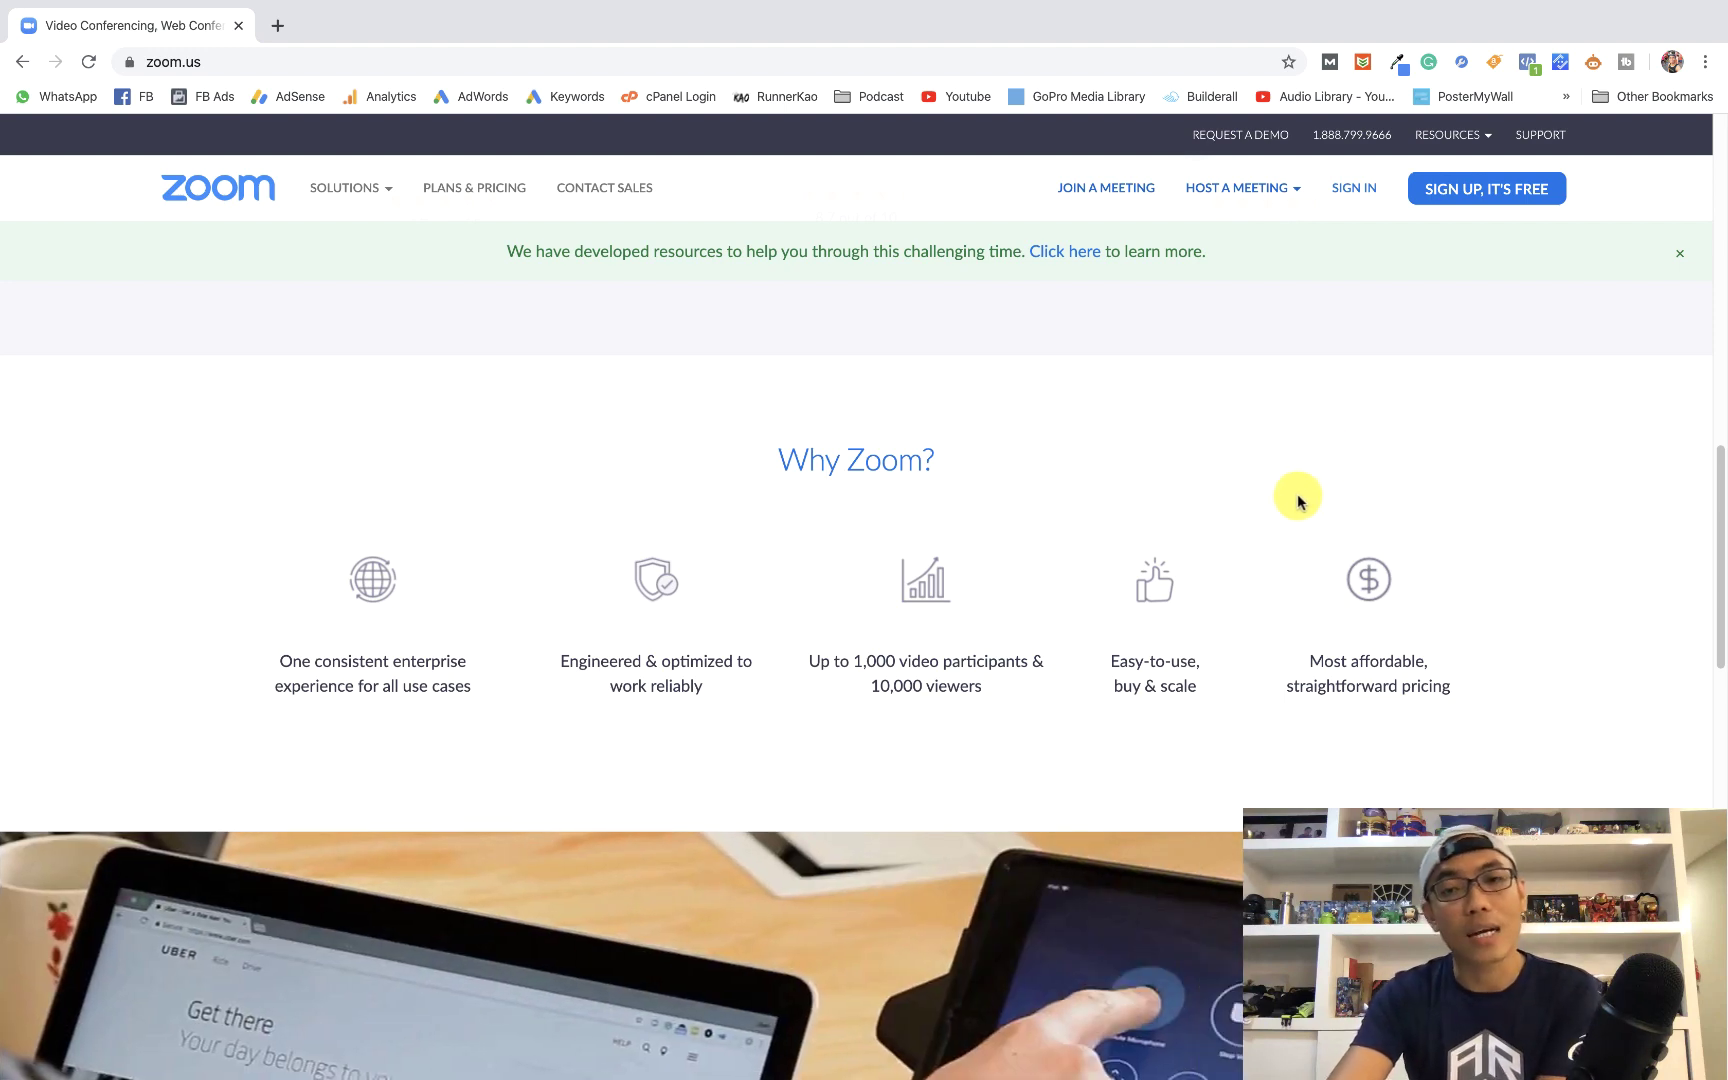
scroll(1250, 500, "down", 1)
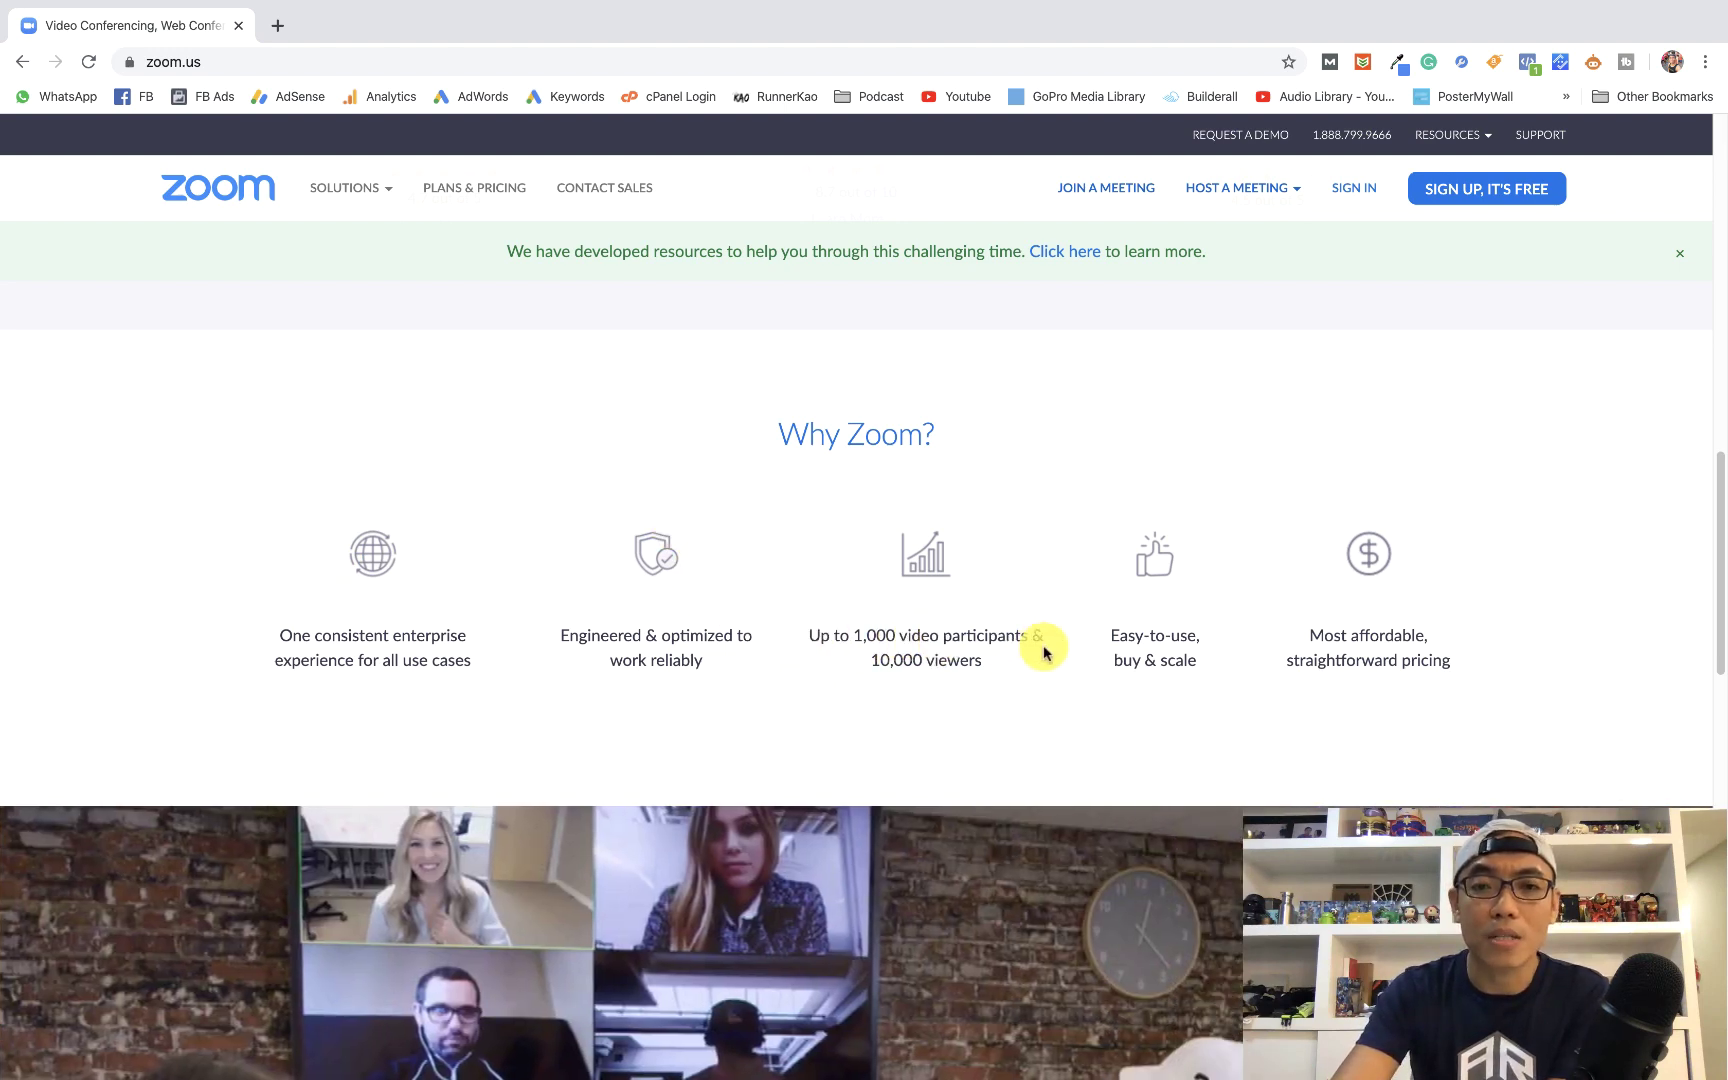
scroll(1020, 660, "down", 5)
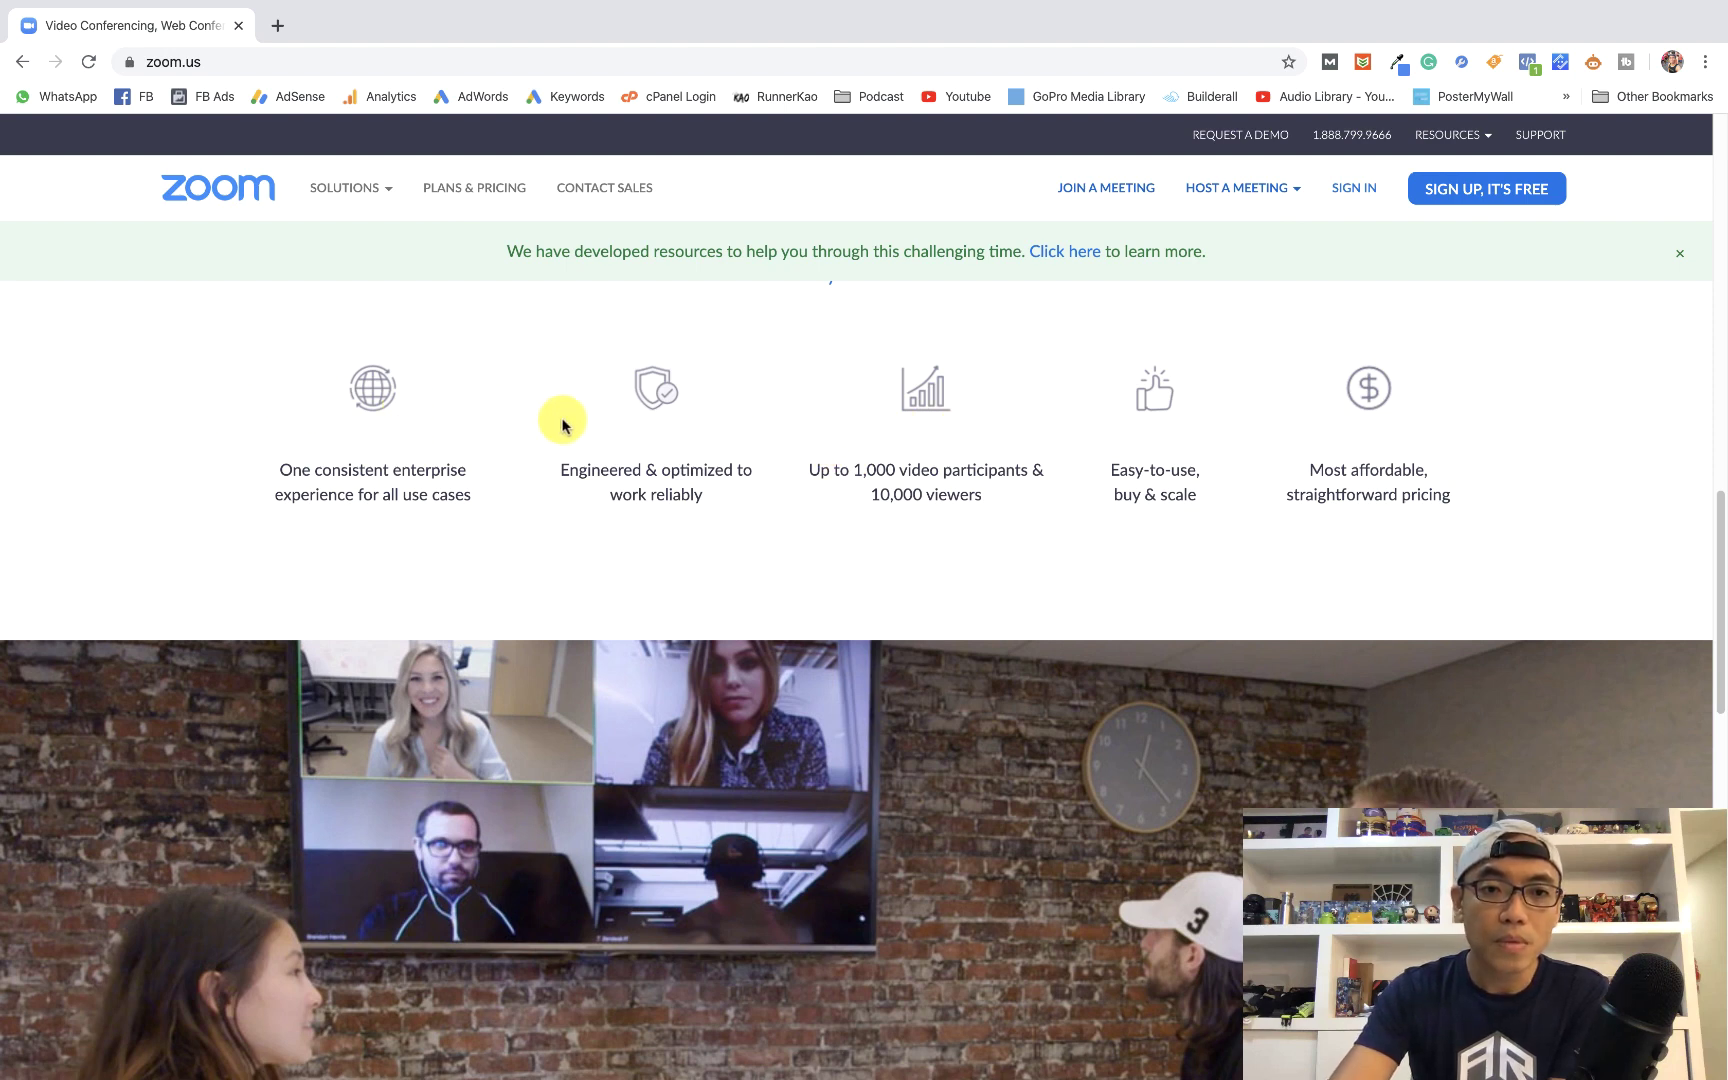
scroll(829, 413, "down", 10)
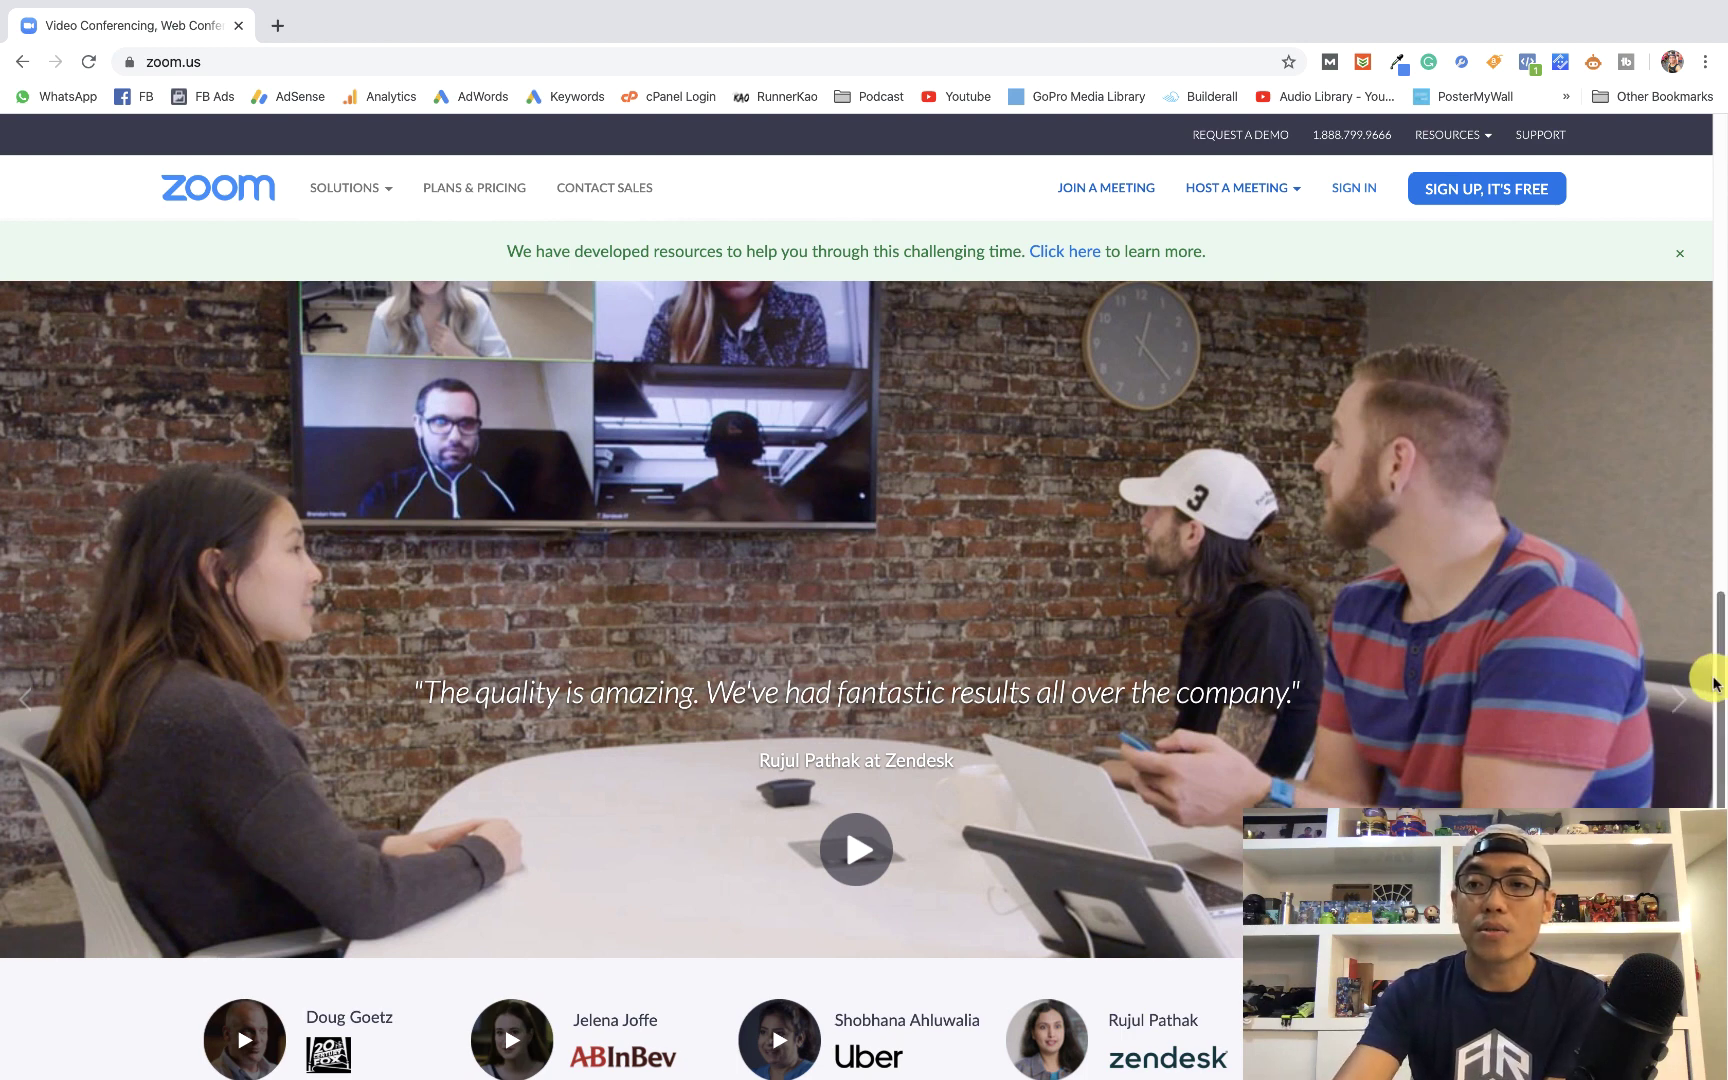
- Advance the homepage's customer testimonial carousel by two slides to read the quotes
left_click_drag(1718, 680, 1717, 664)
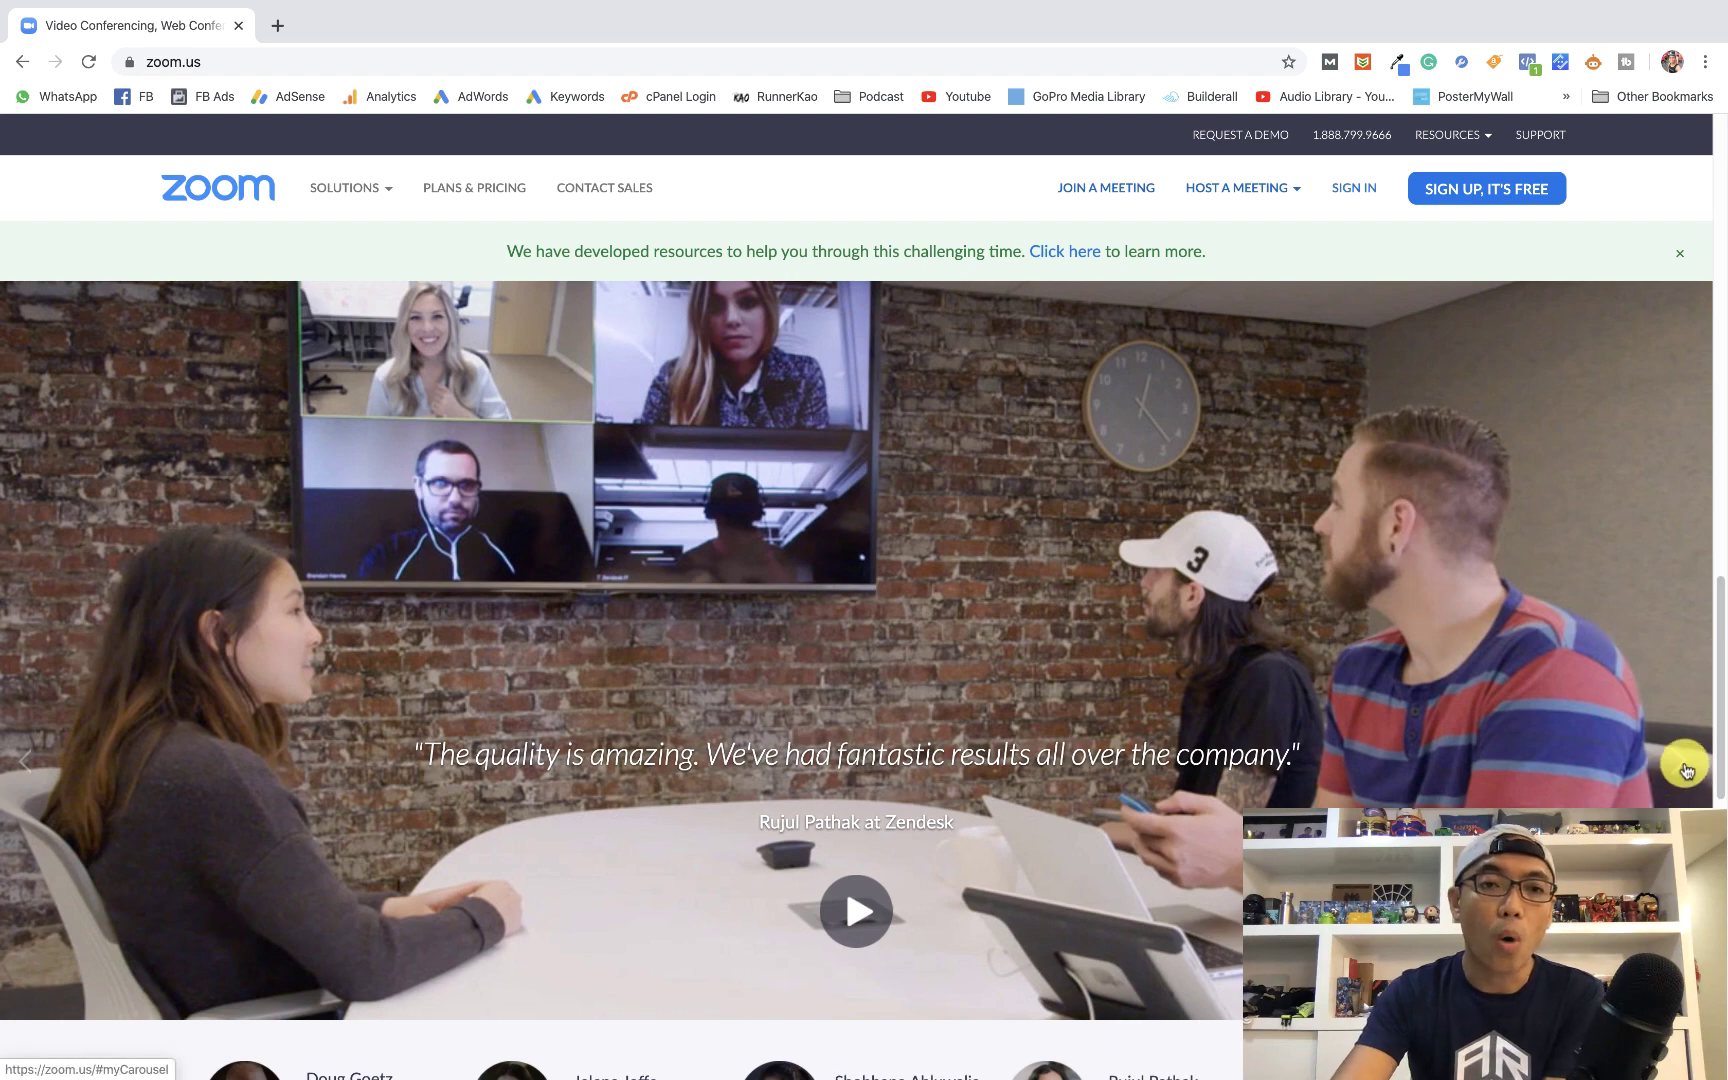
left_click(1686, 766)
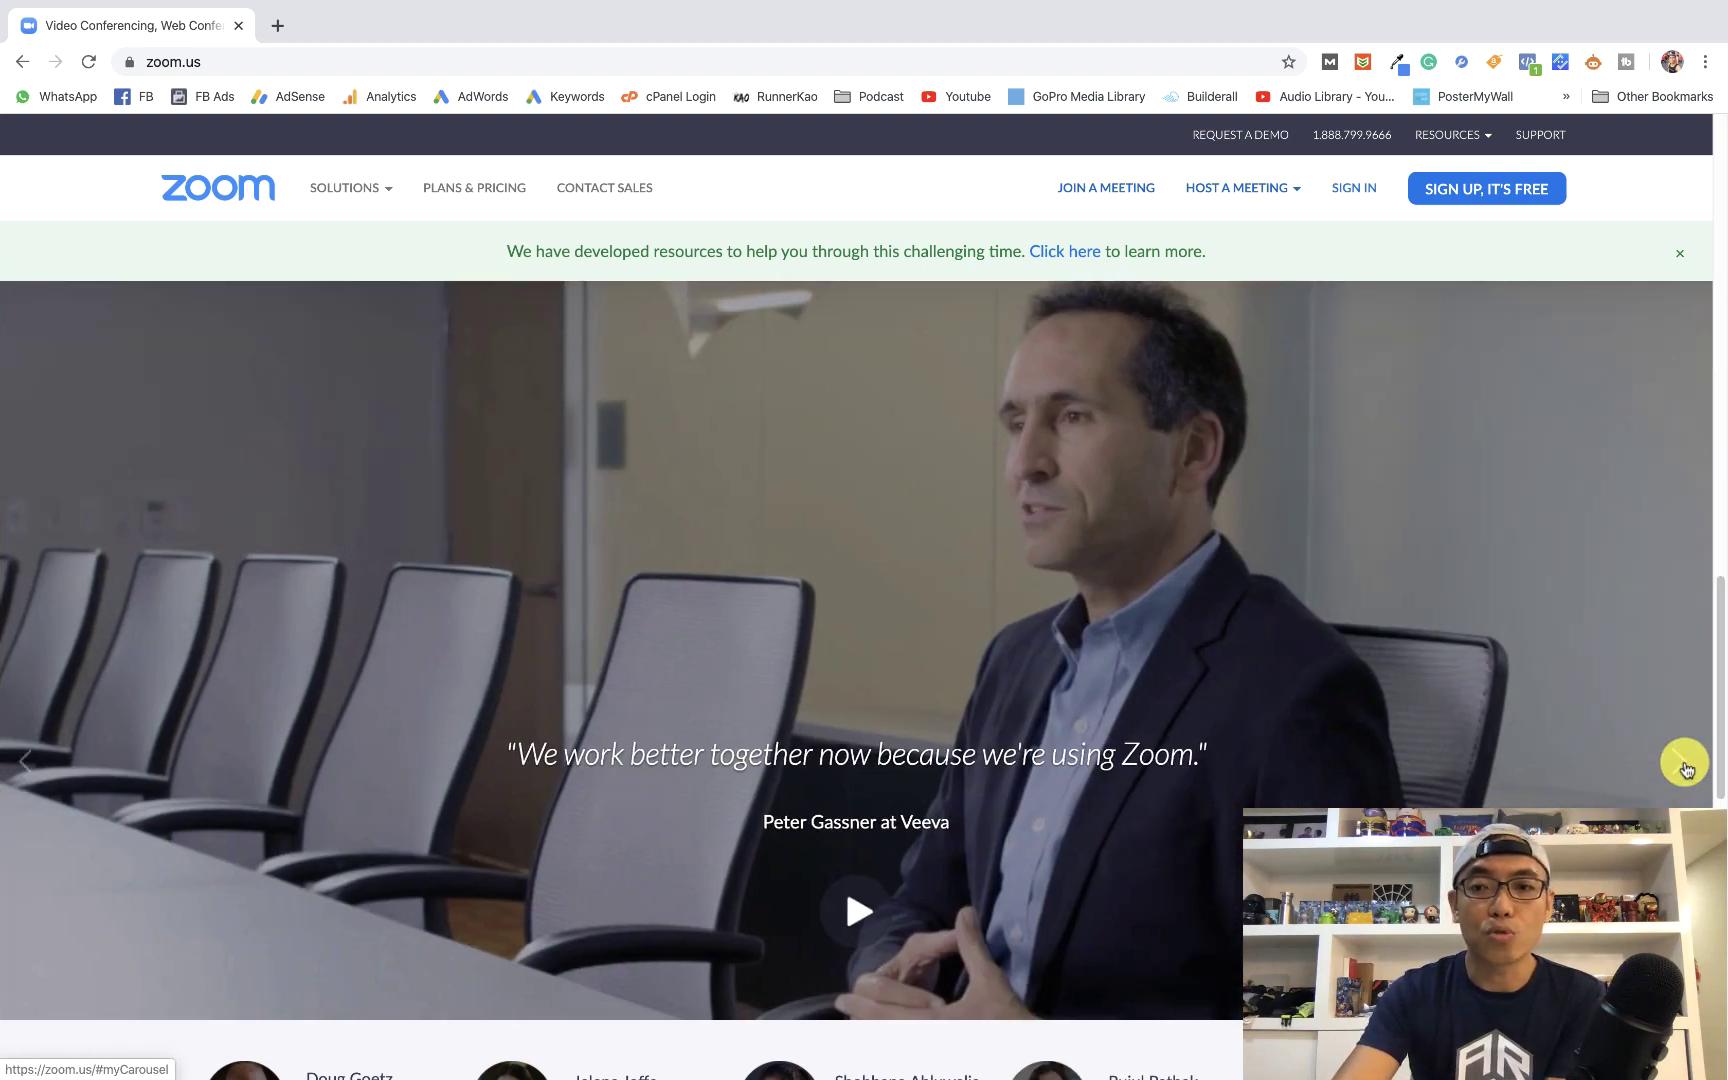
scroll(1670, 740, "down", 6)
scroll(1668, 721, "up", 4)
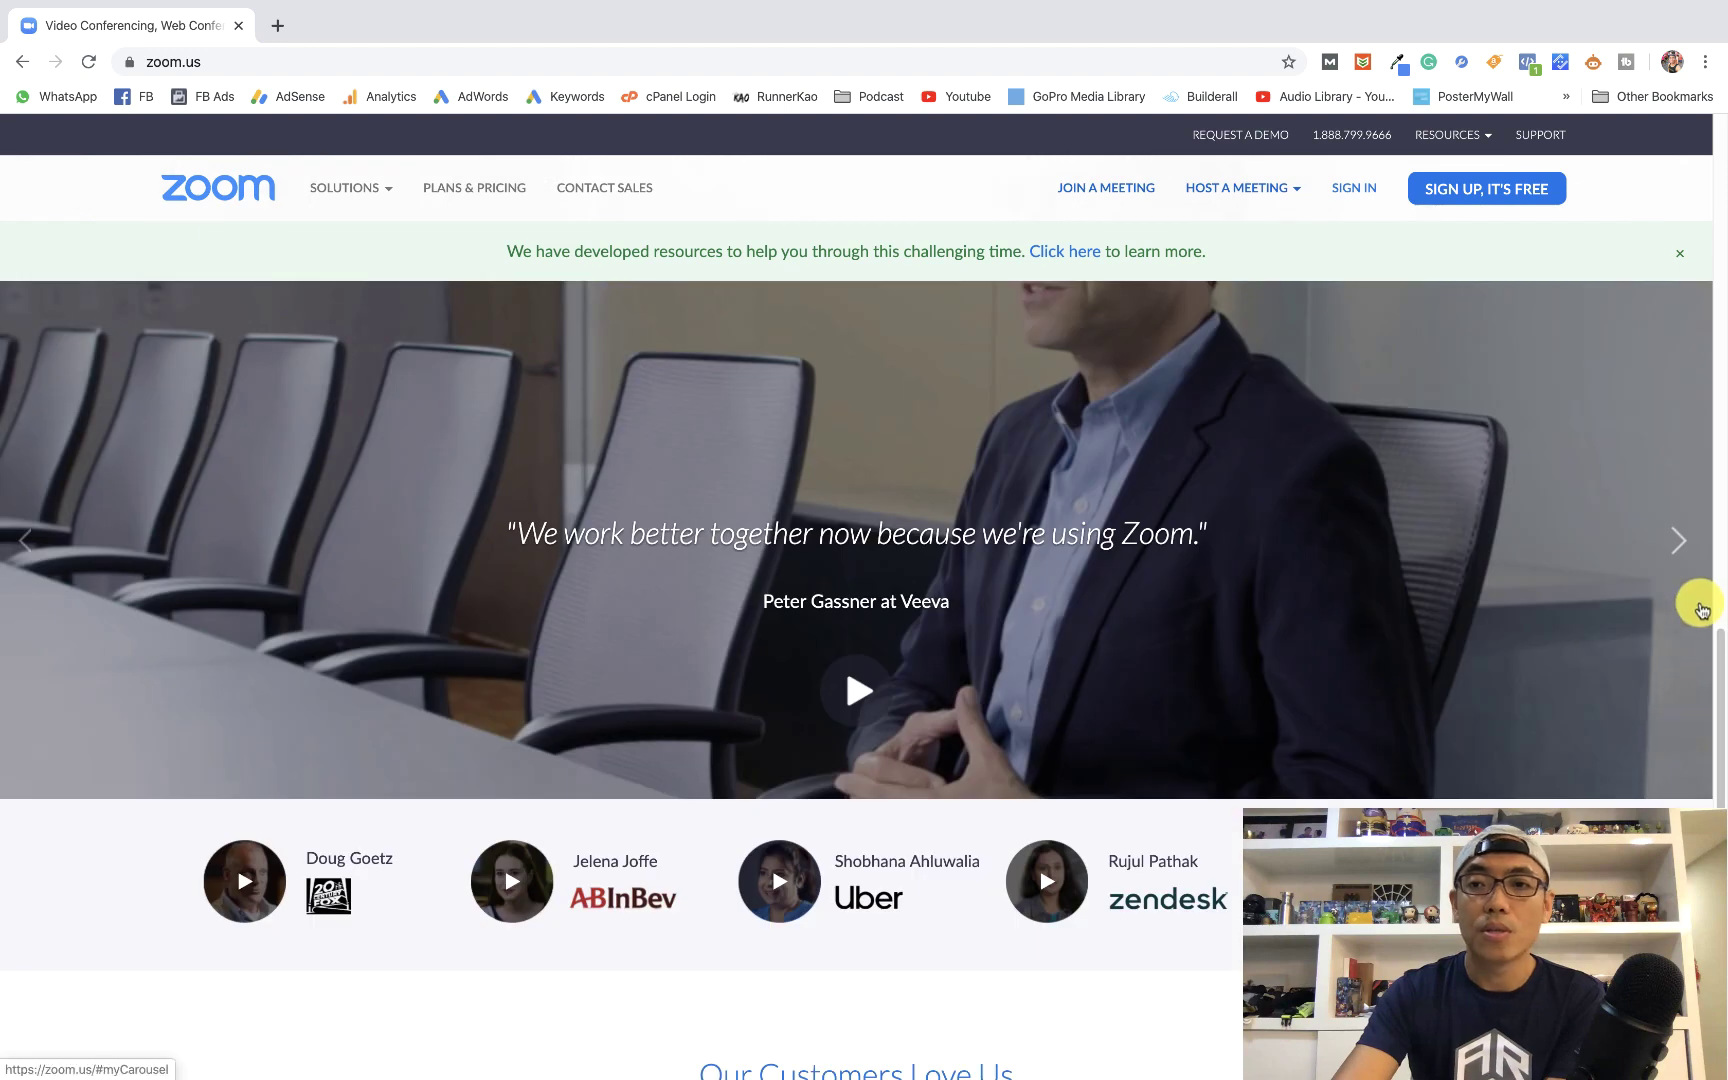
left_click(1676, 553)
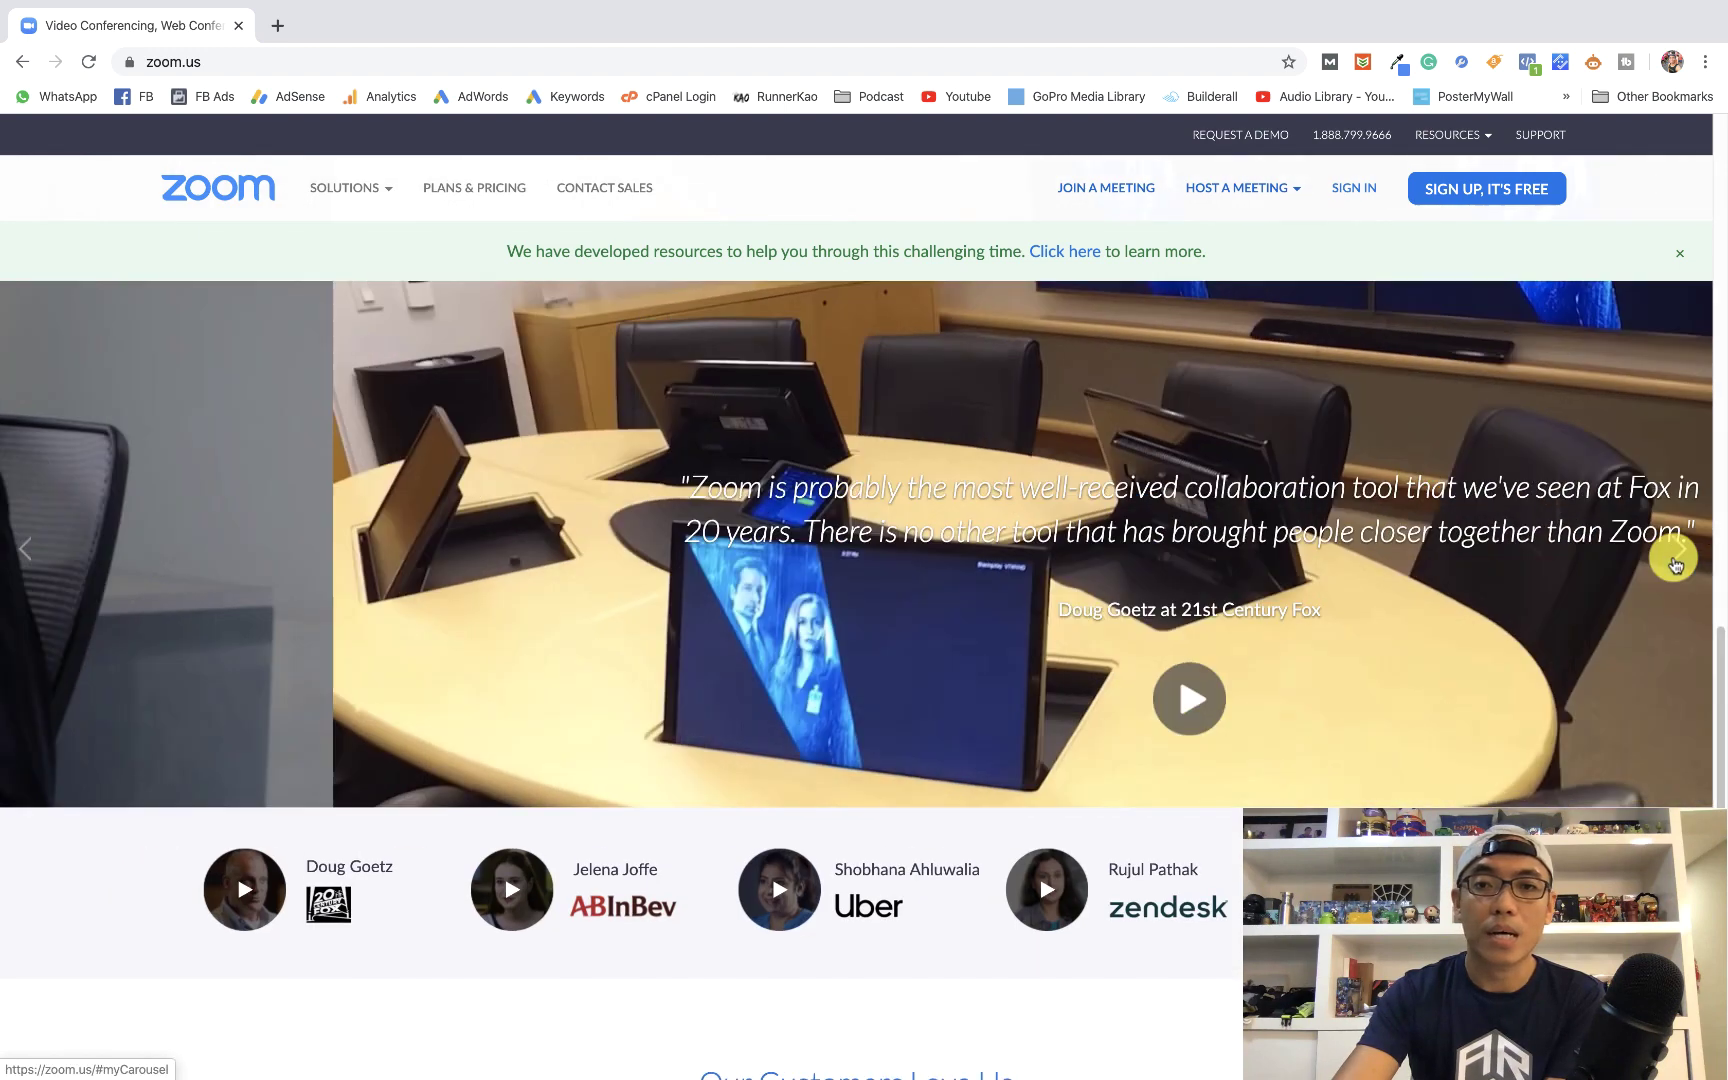
scroll(1100, 480, "up", 1)
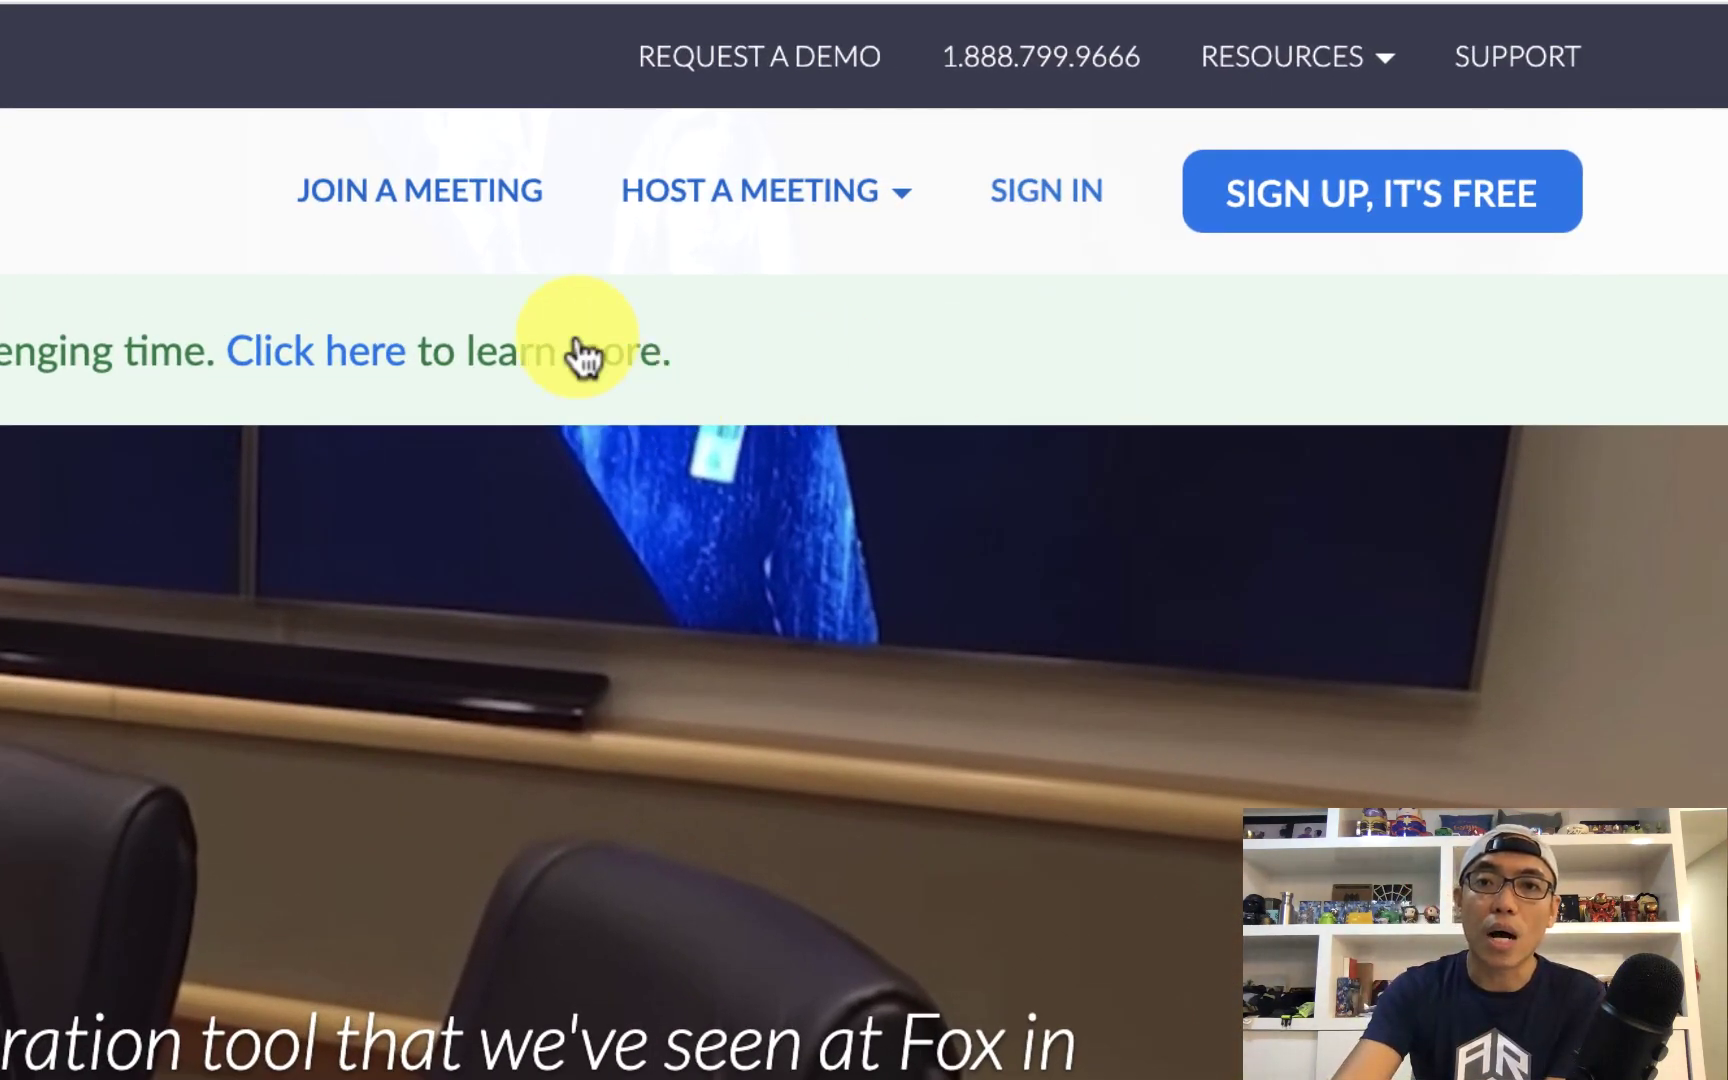
- Go to the free sign-up page and sign in with a Google account
mouse_move(833, 204)
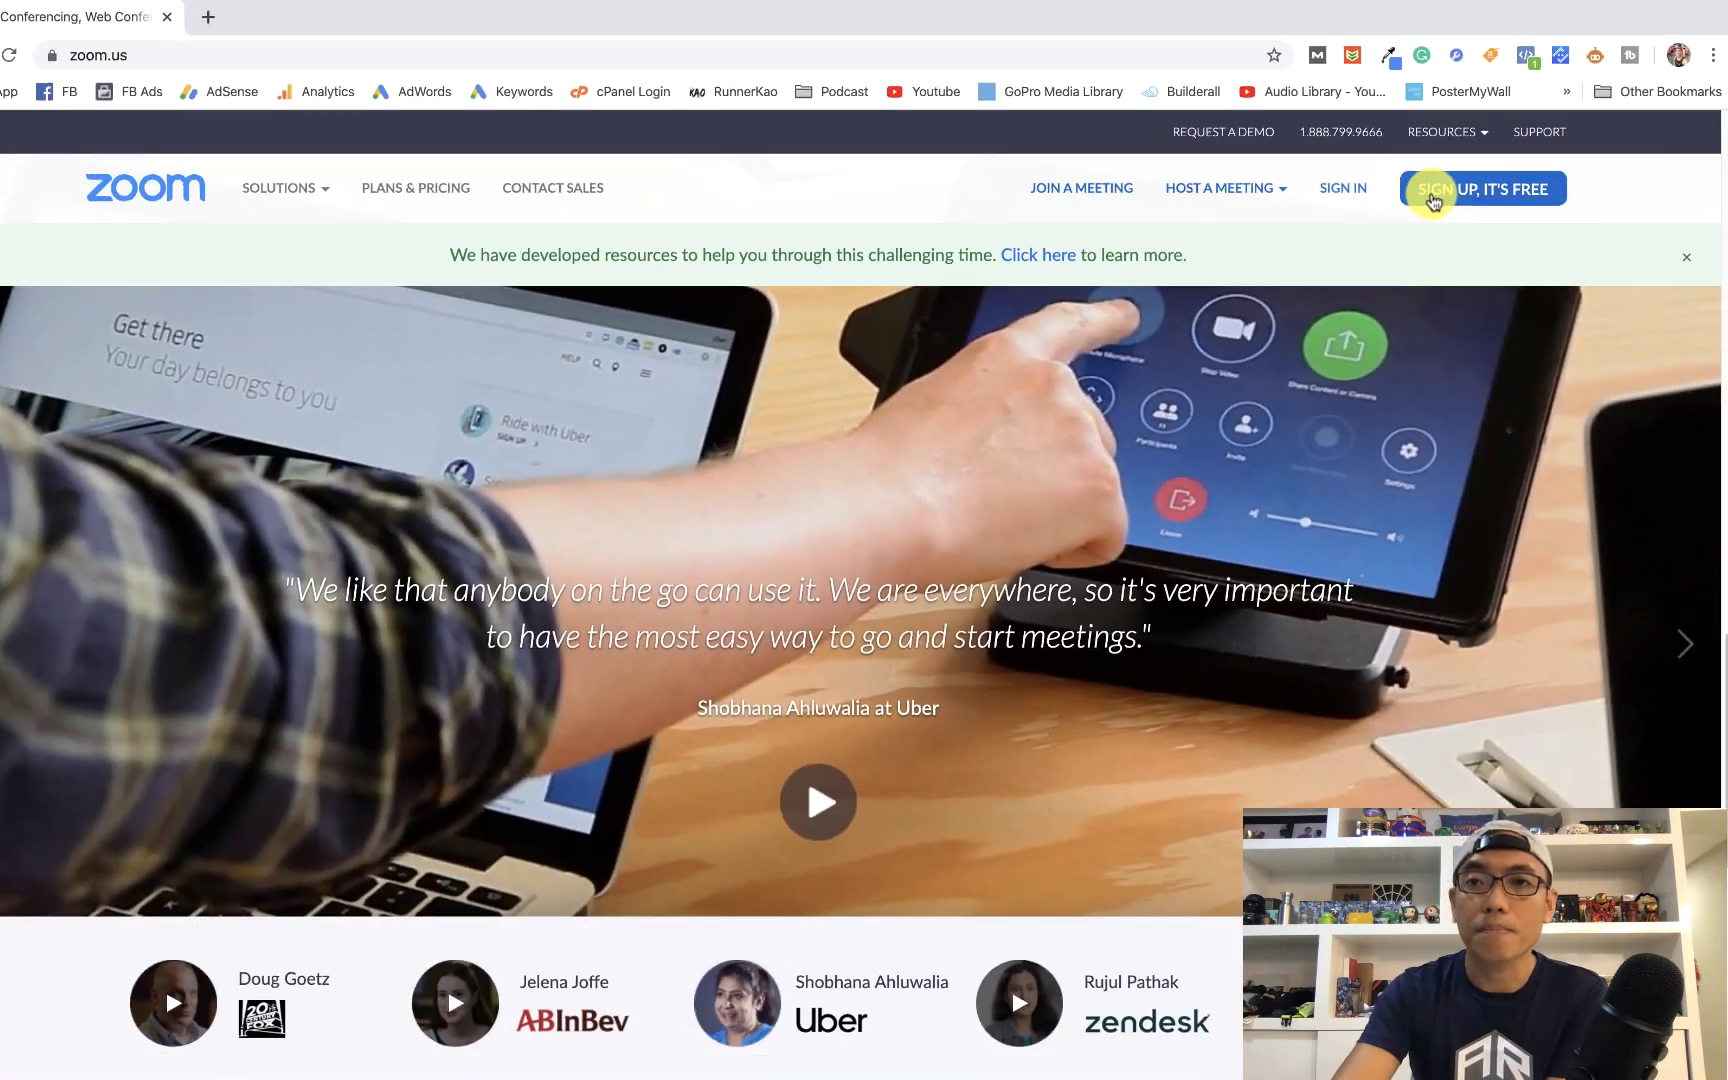
left_click(1434, 198)
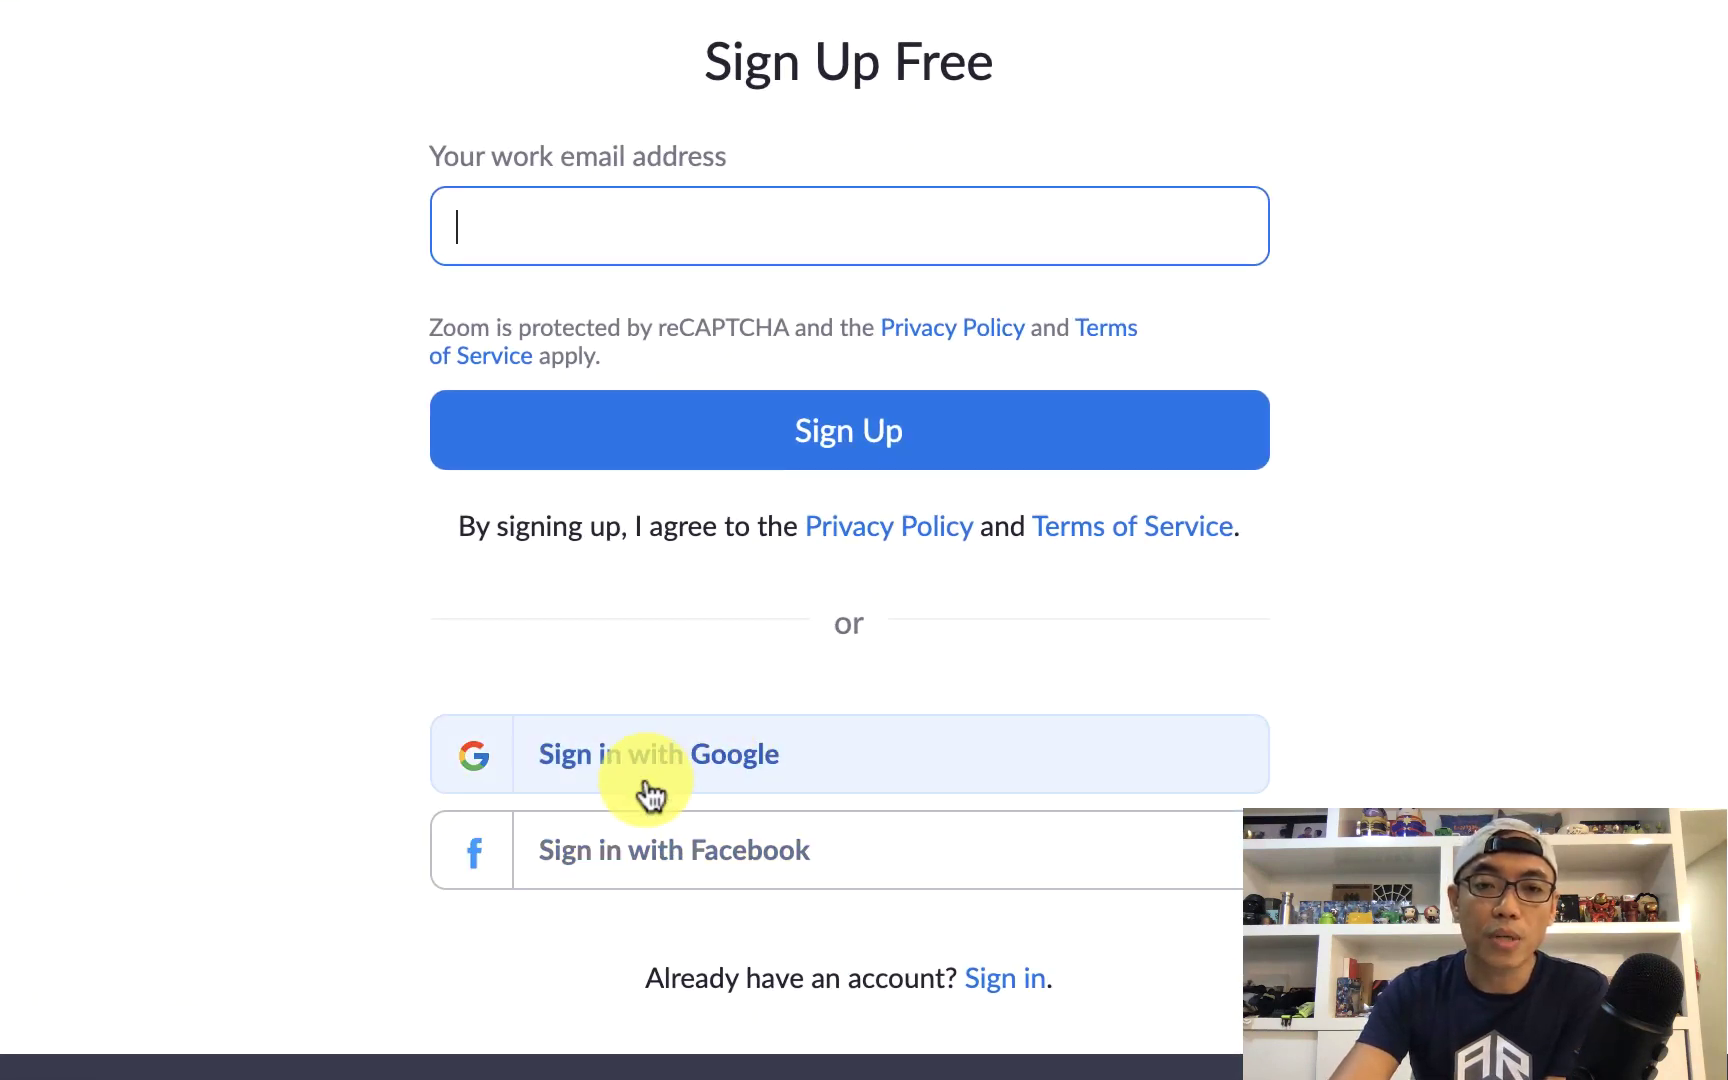
left_click(650, 795)
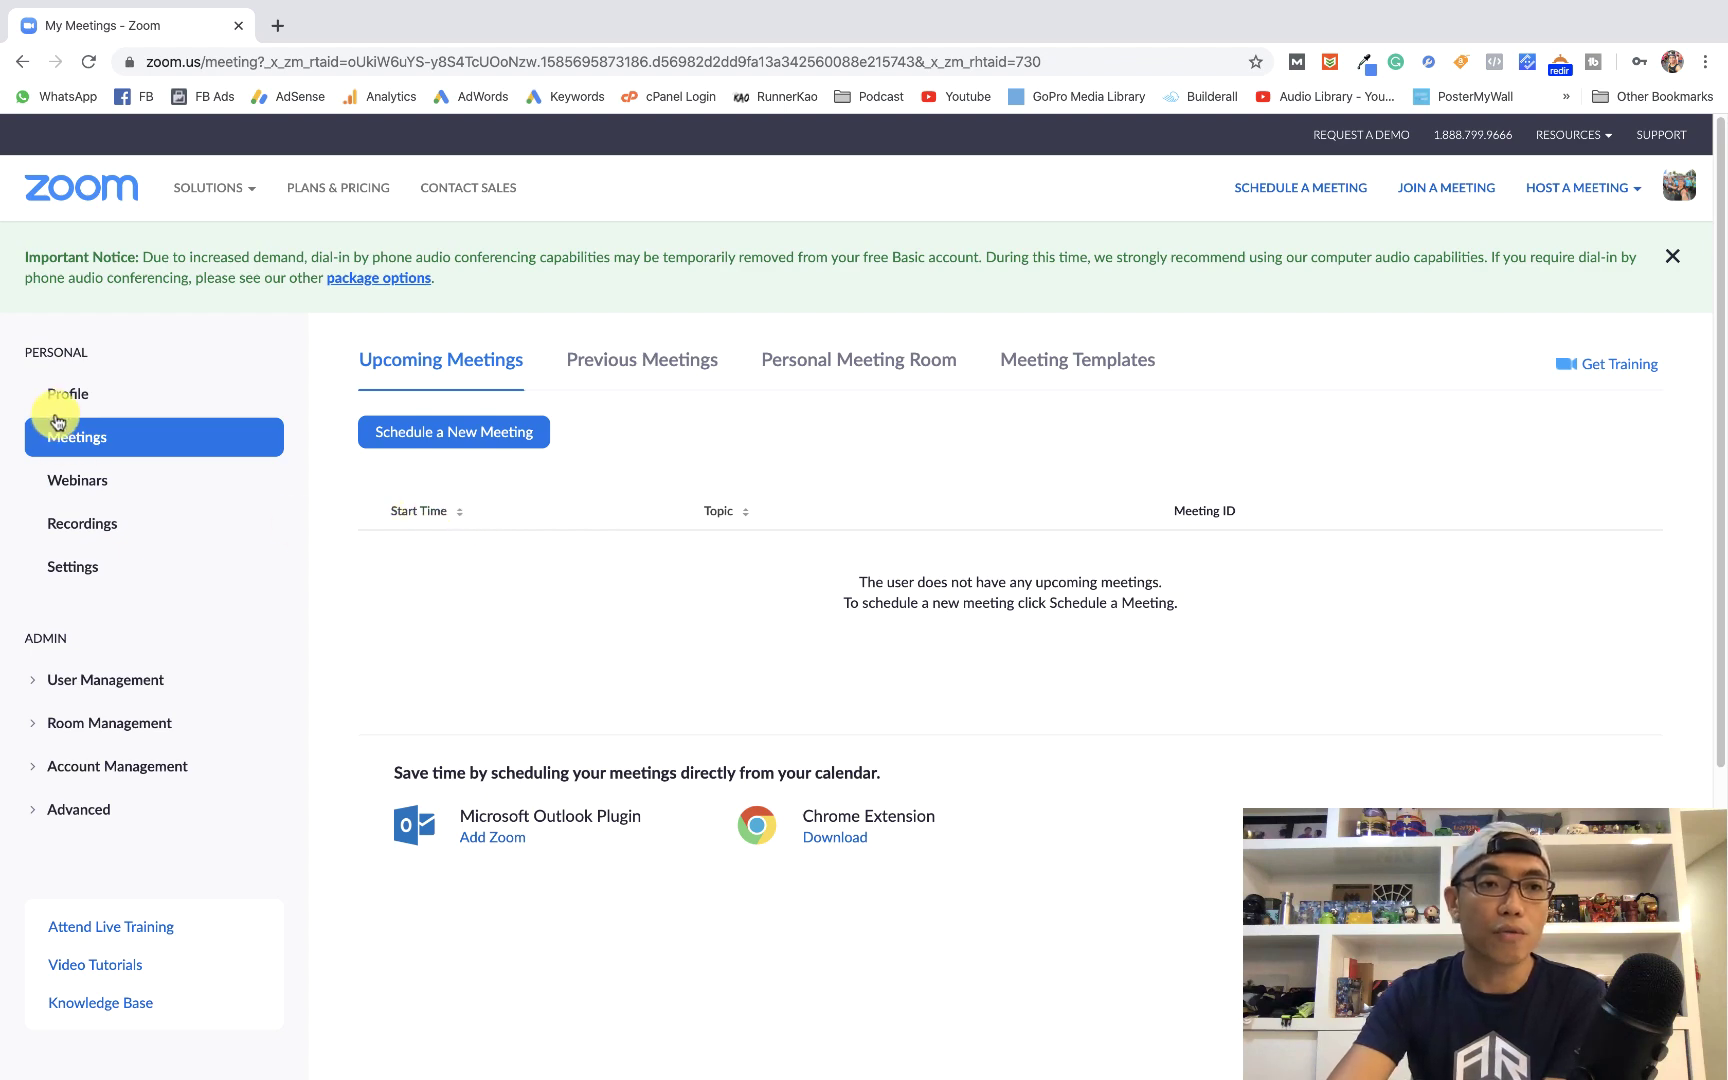
- Host a meeting with video on and open it in the Zoom desktop application
scroll(270, 559, "down", 2)
scroll(123, 513, "up", 2)
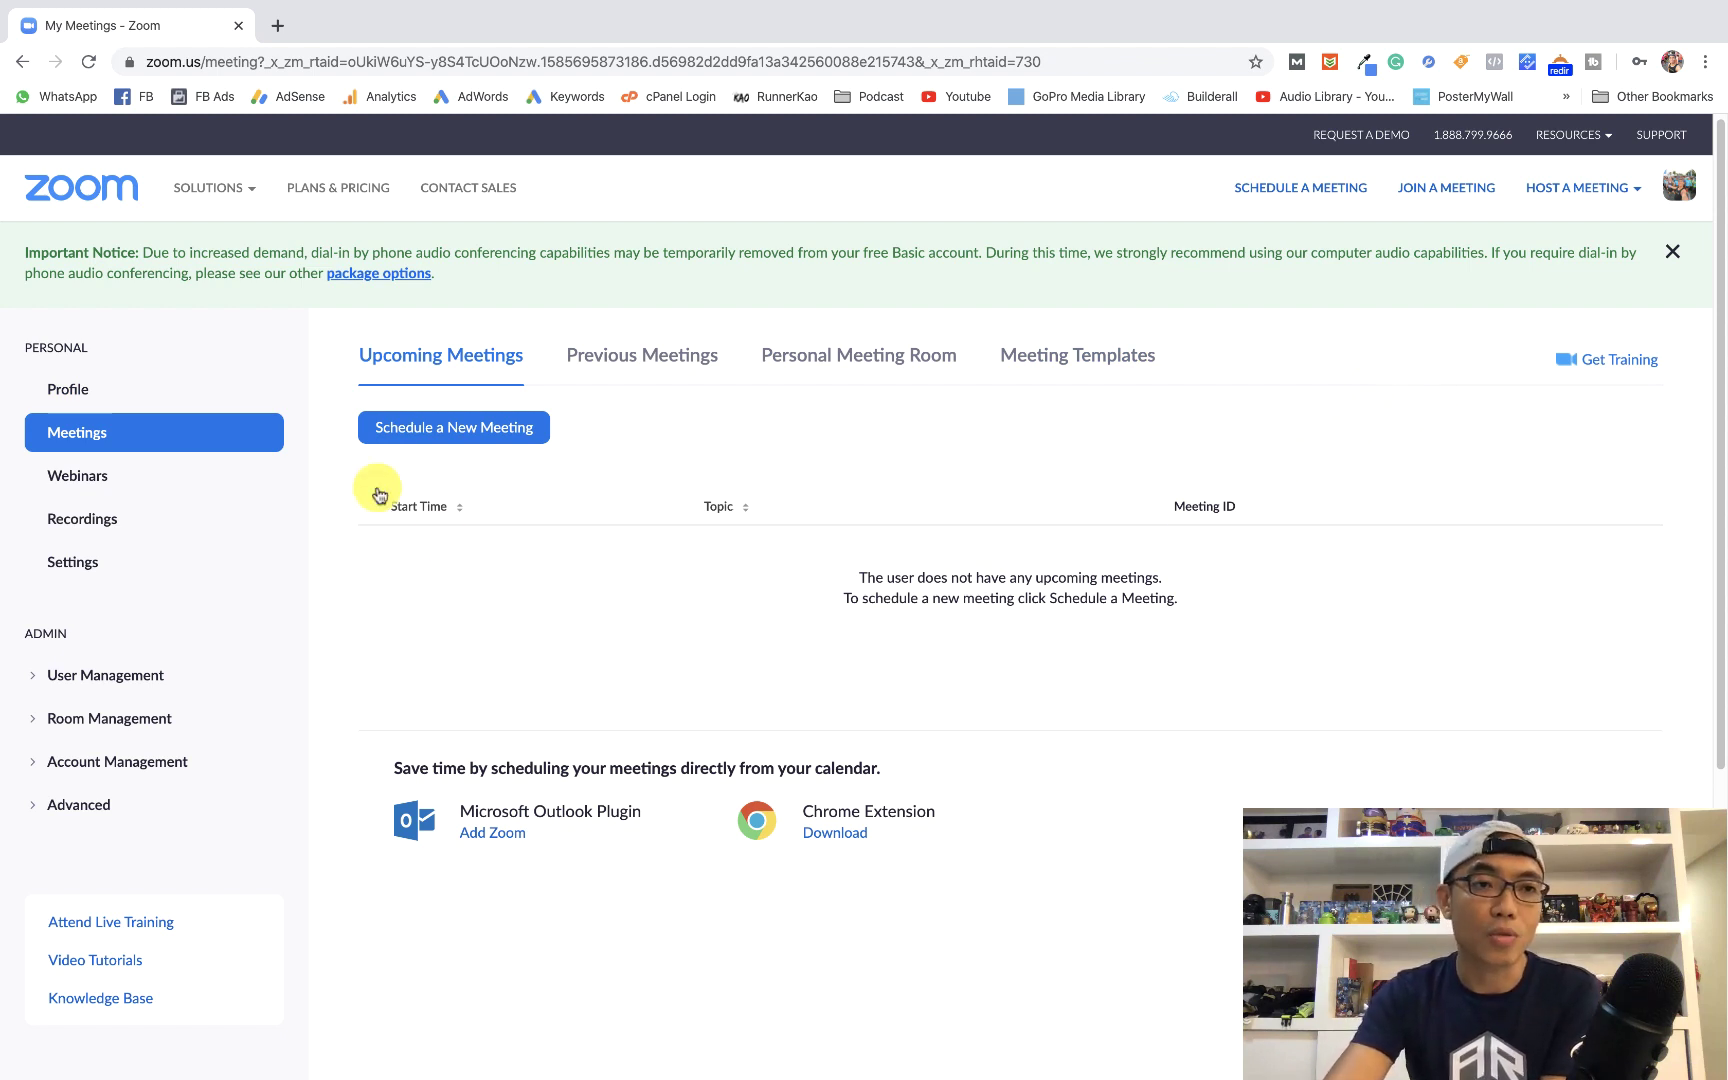
left_click(1570, 195)
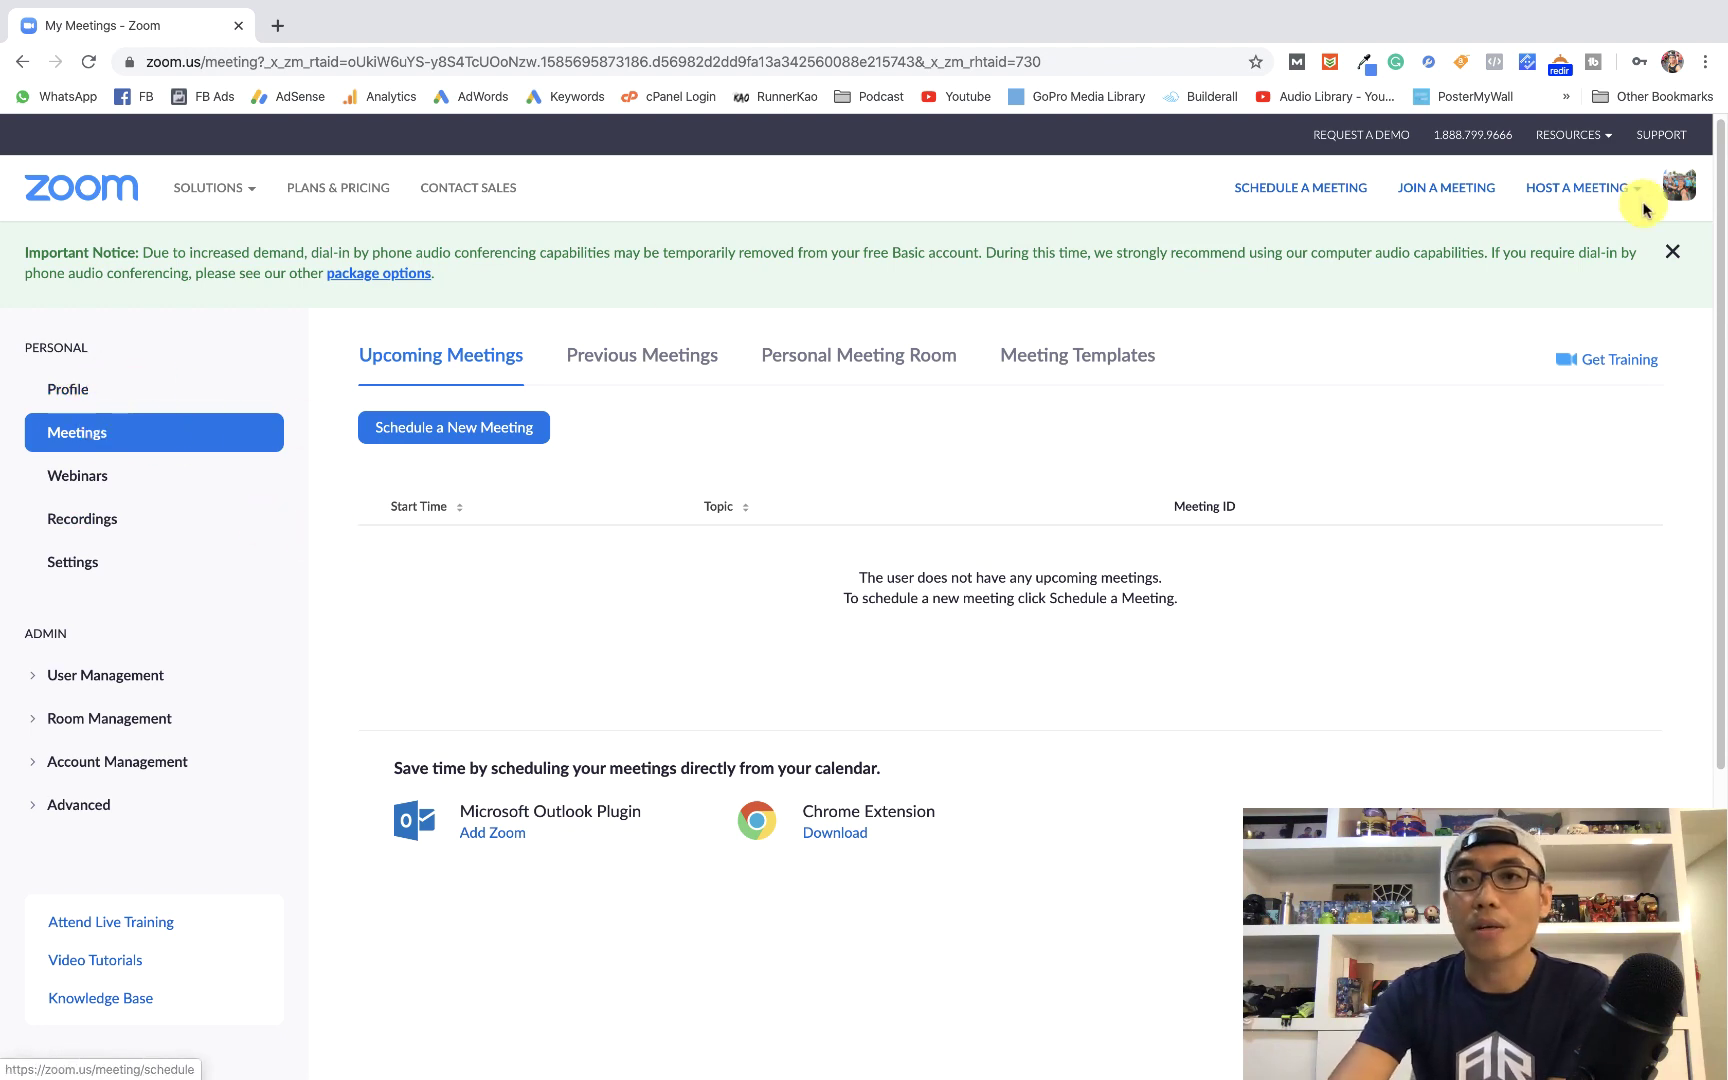
left_click(1562, 200)
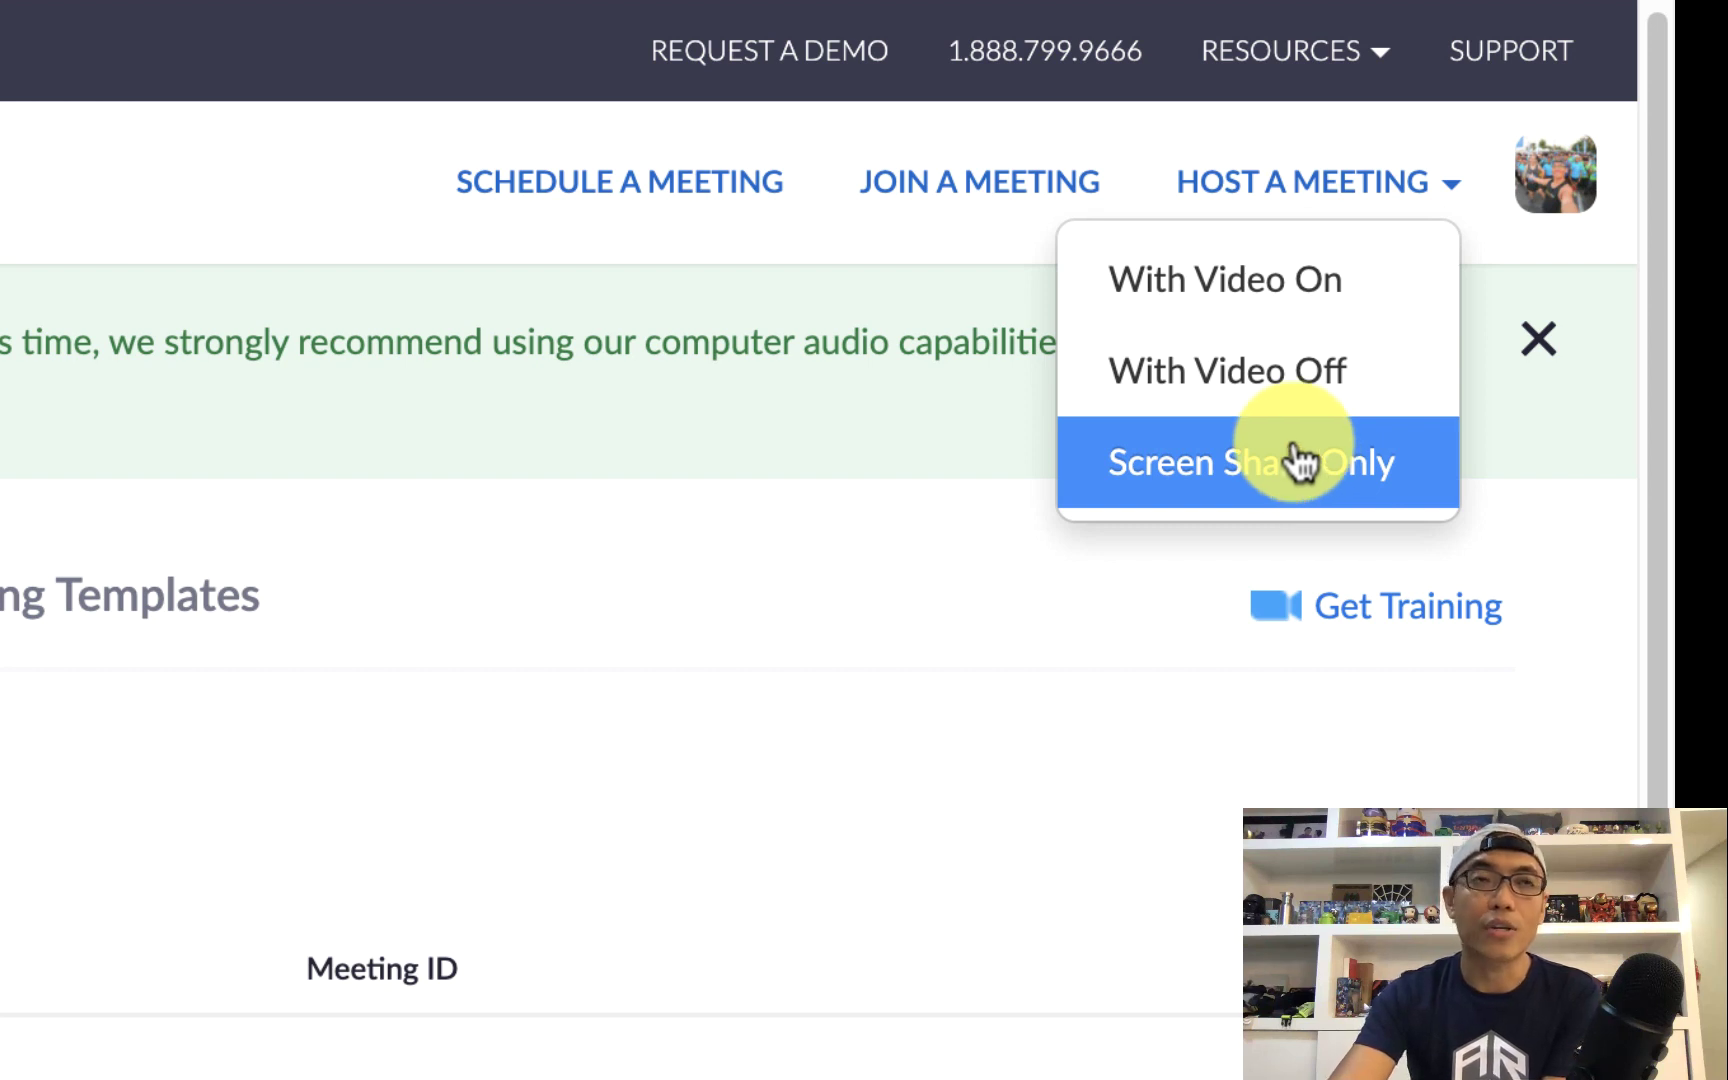
left_click(1292, 277)
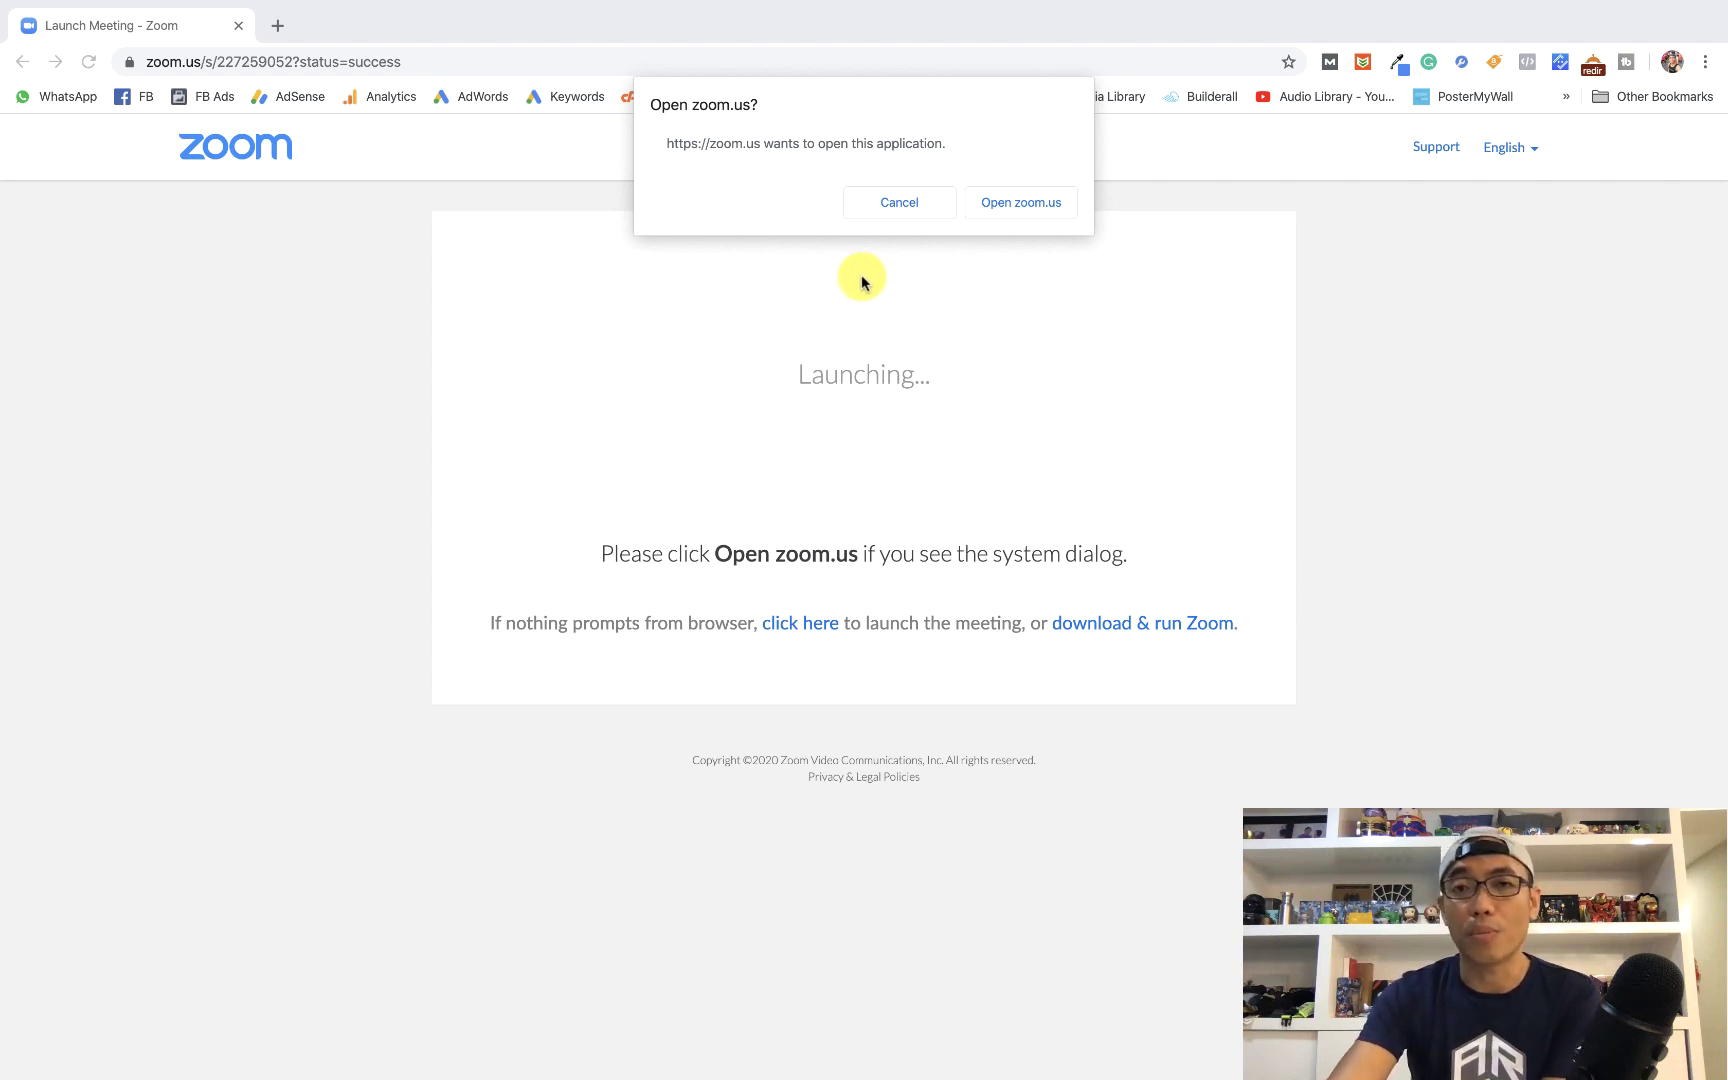
left_click(1027, 212)
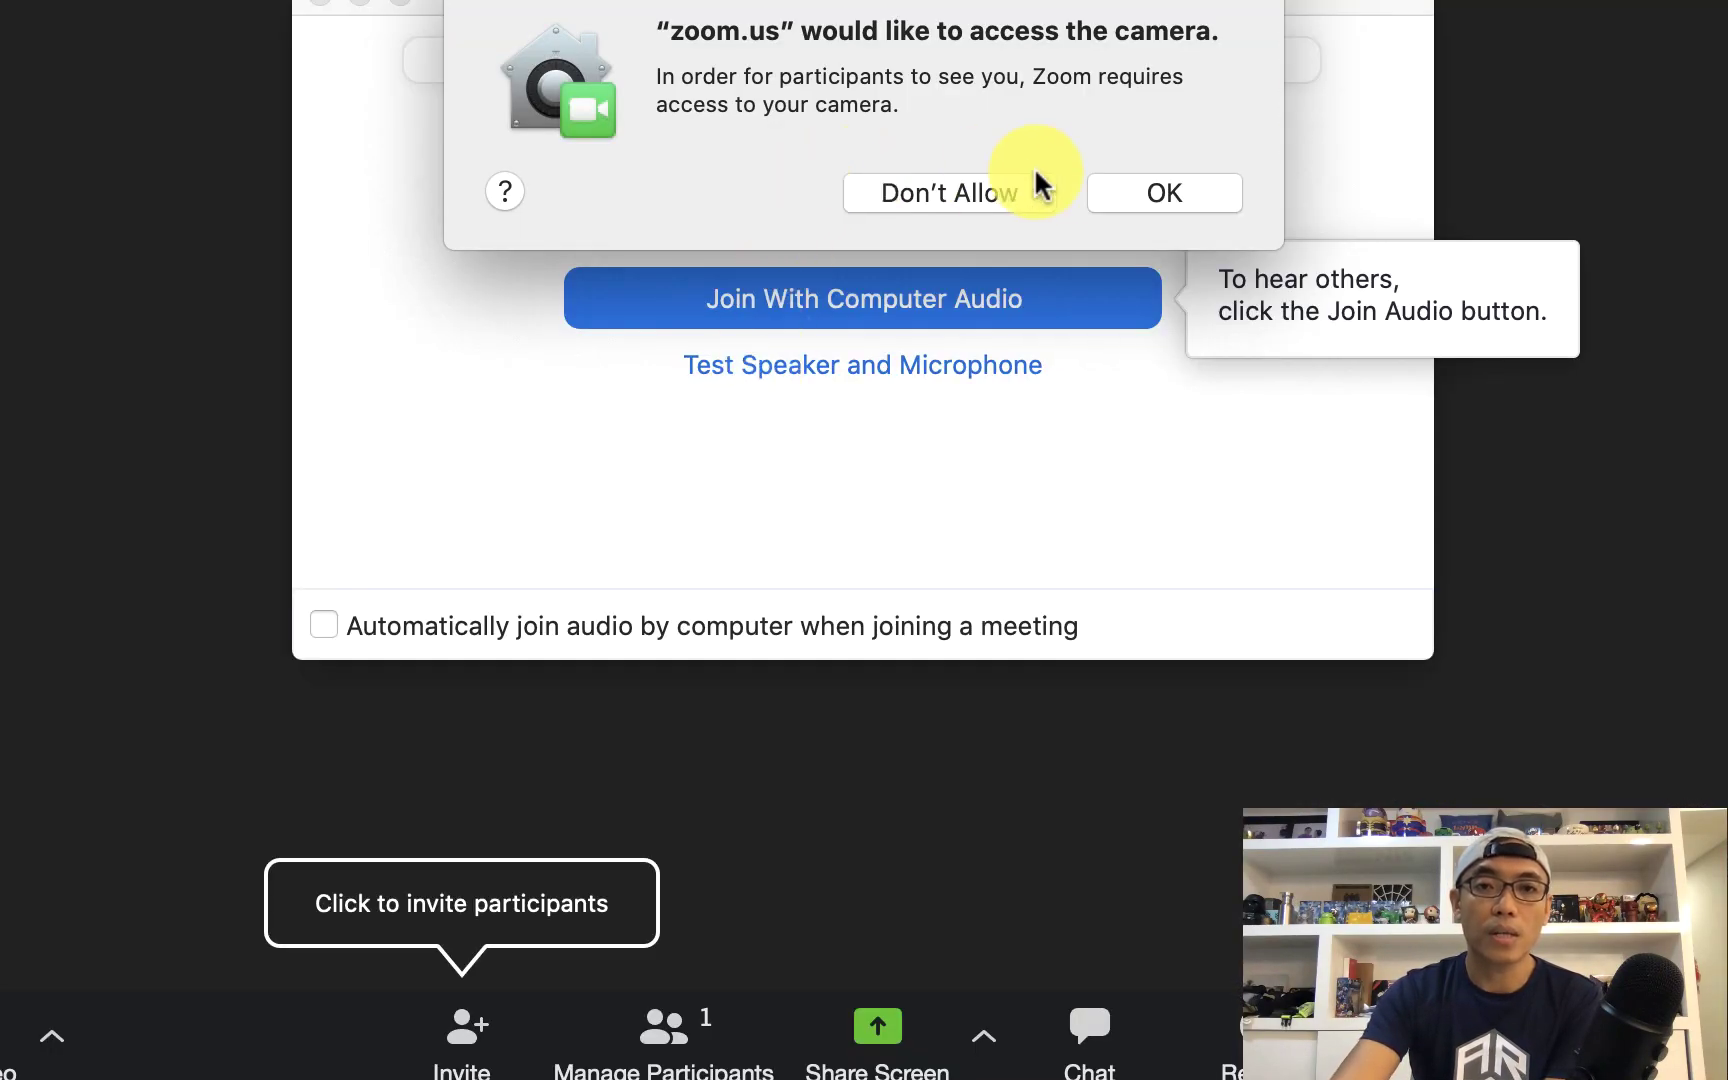
- Allow Zoom to access the camera and join the meeting with computer audio
left_click(1155, 196)
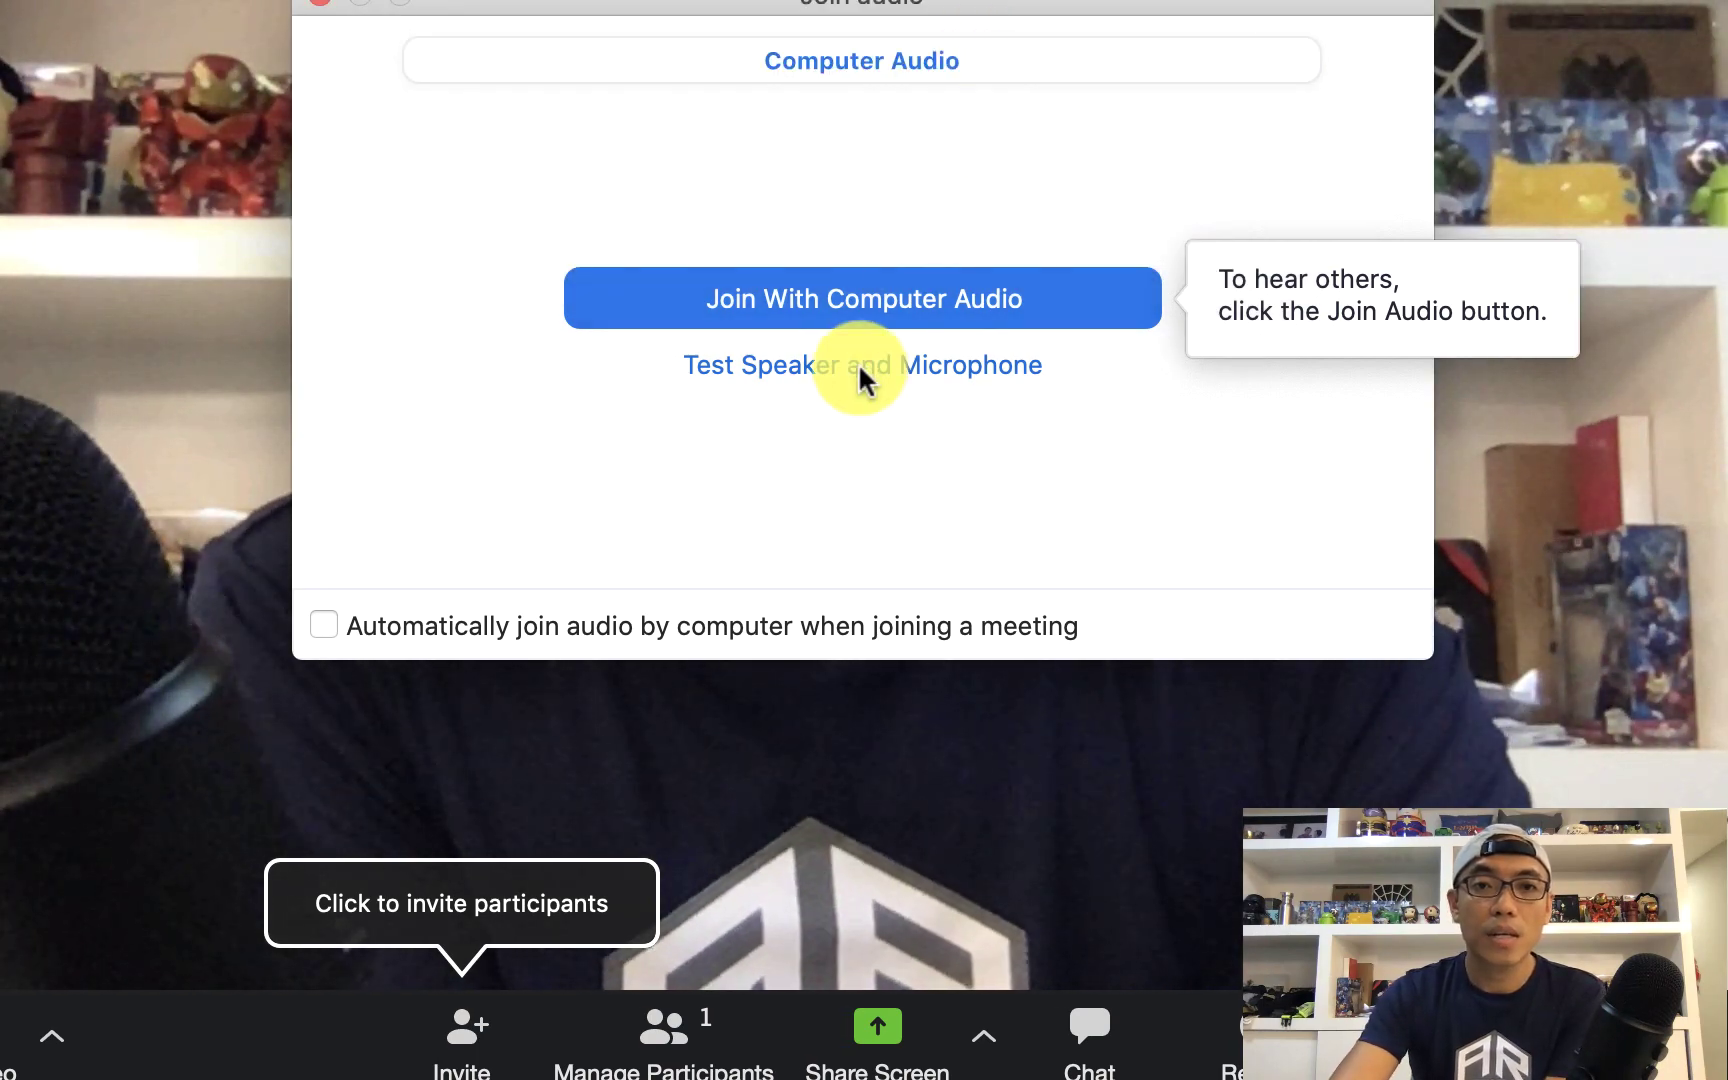
left_click(873, 305)
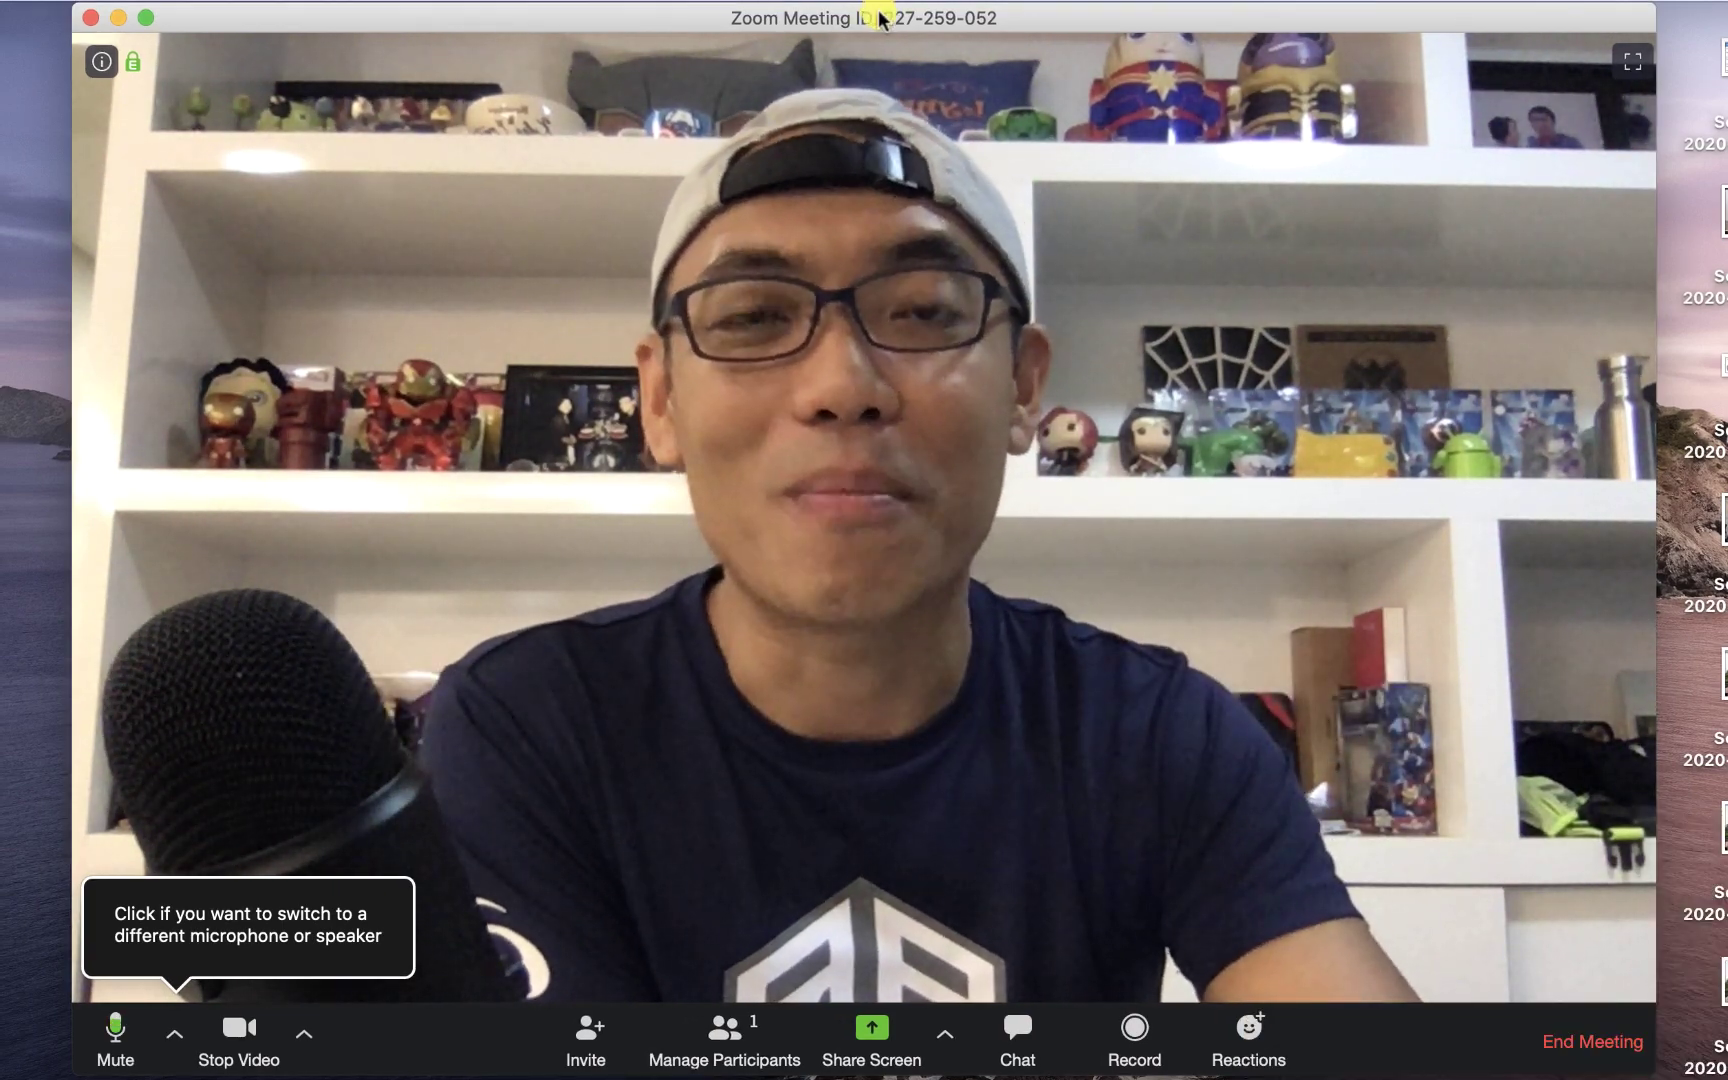
left_click_drag(879, 18, 902, 23)
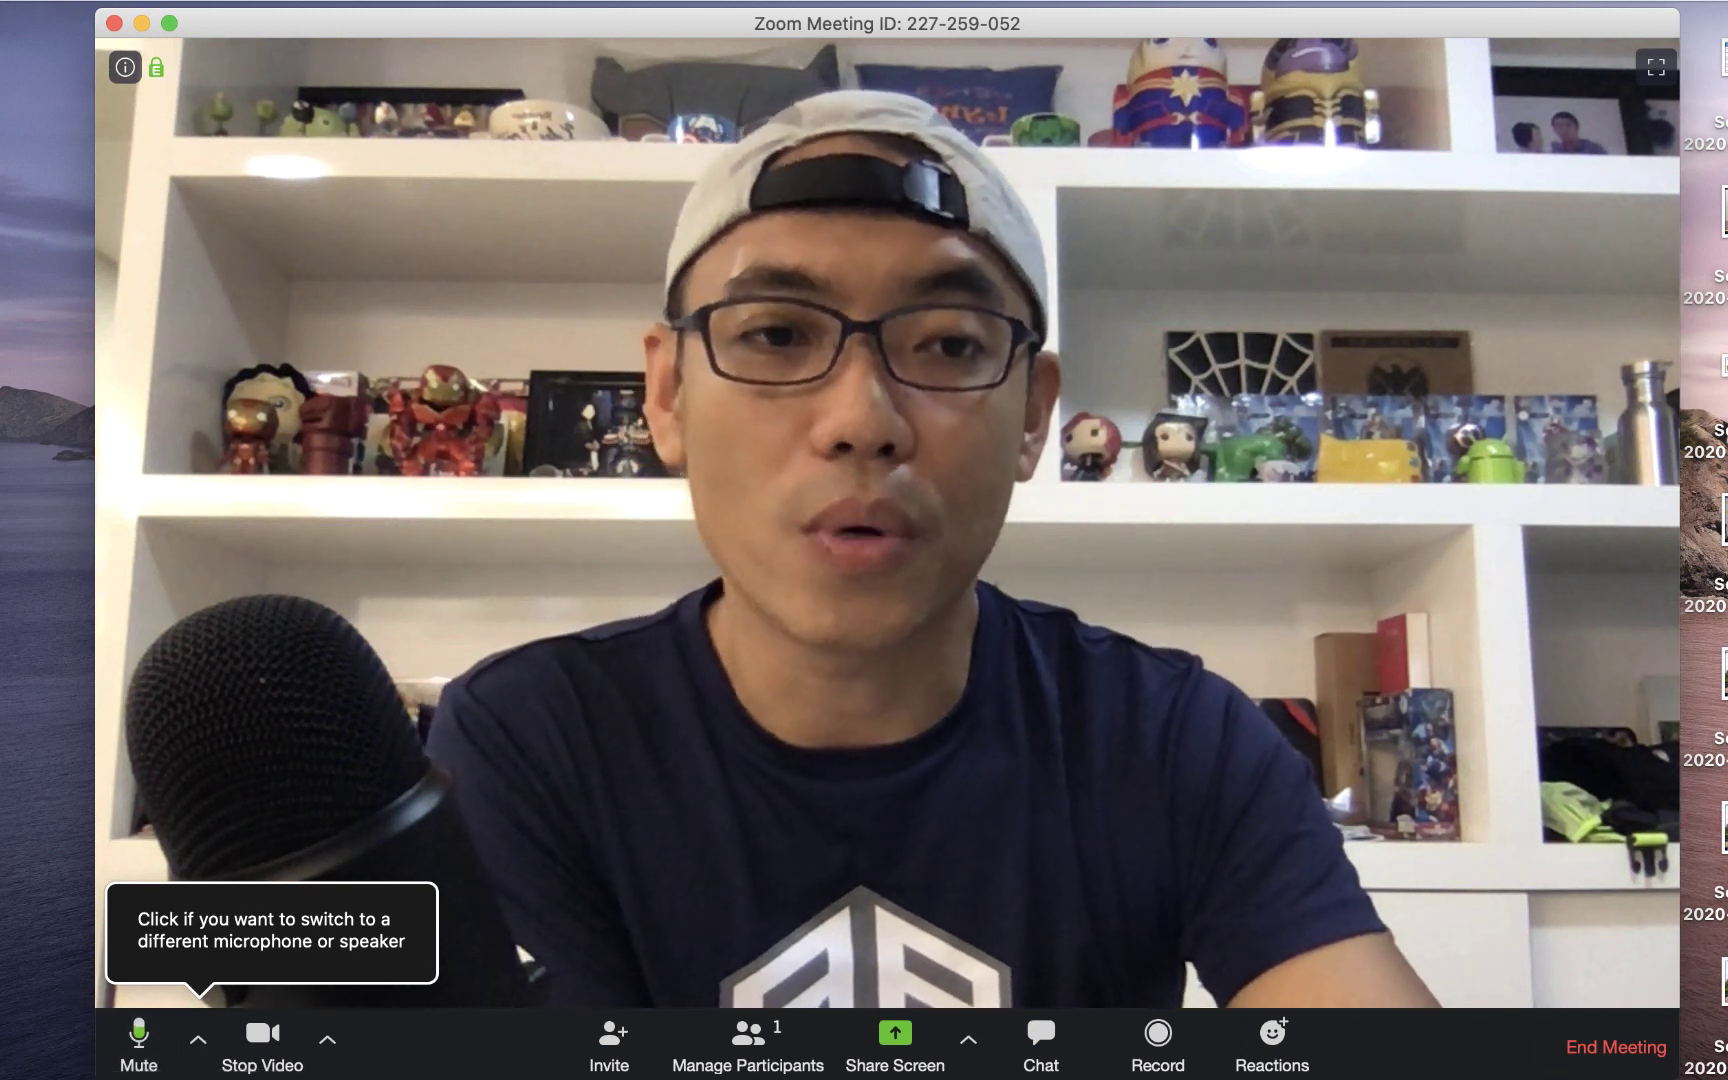
- Try the microphone mute control, and stop and restart the camera video
left_click(140, 1050)
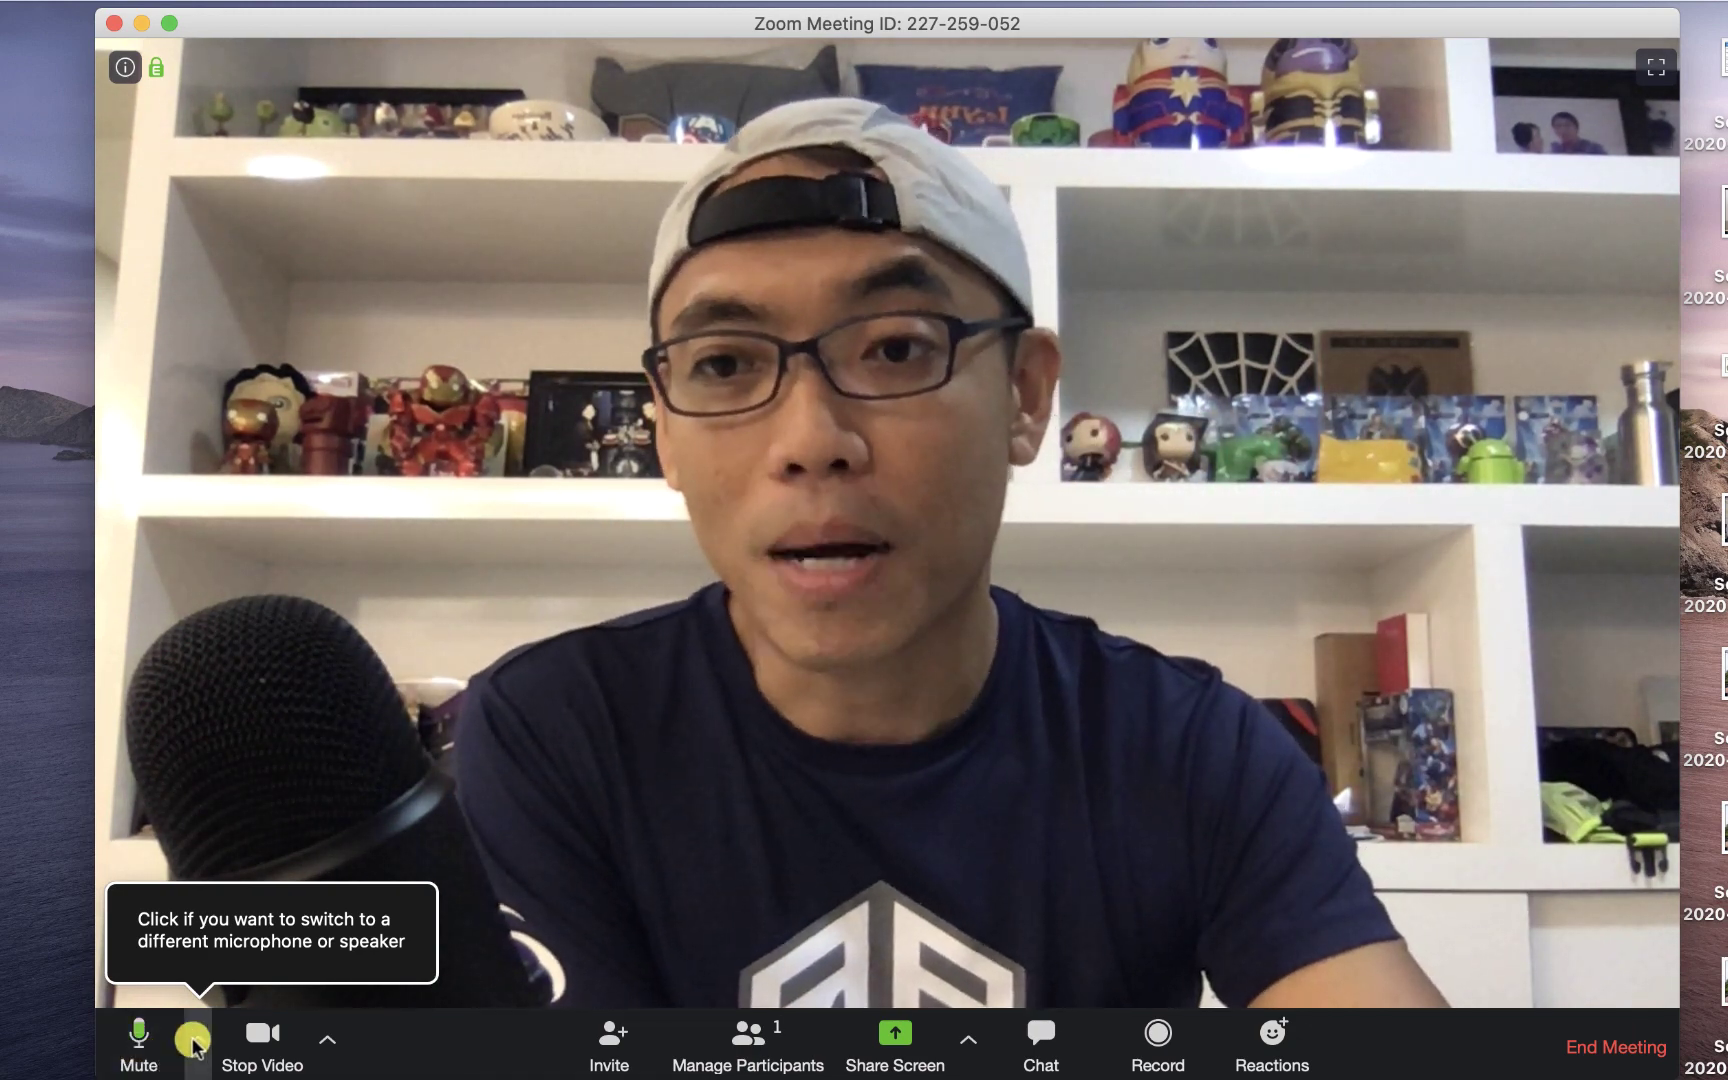
left_click(260, 1038)
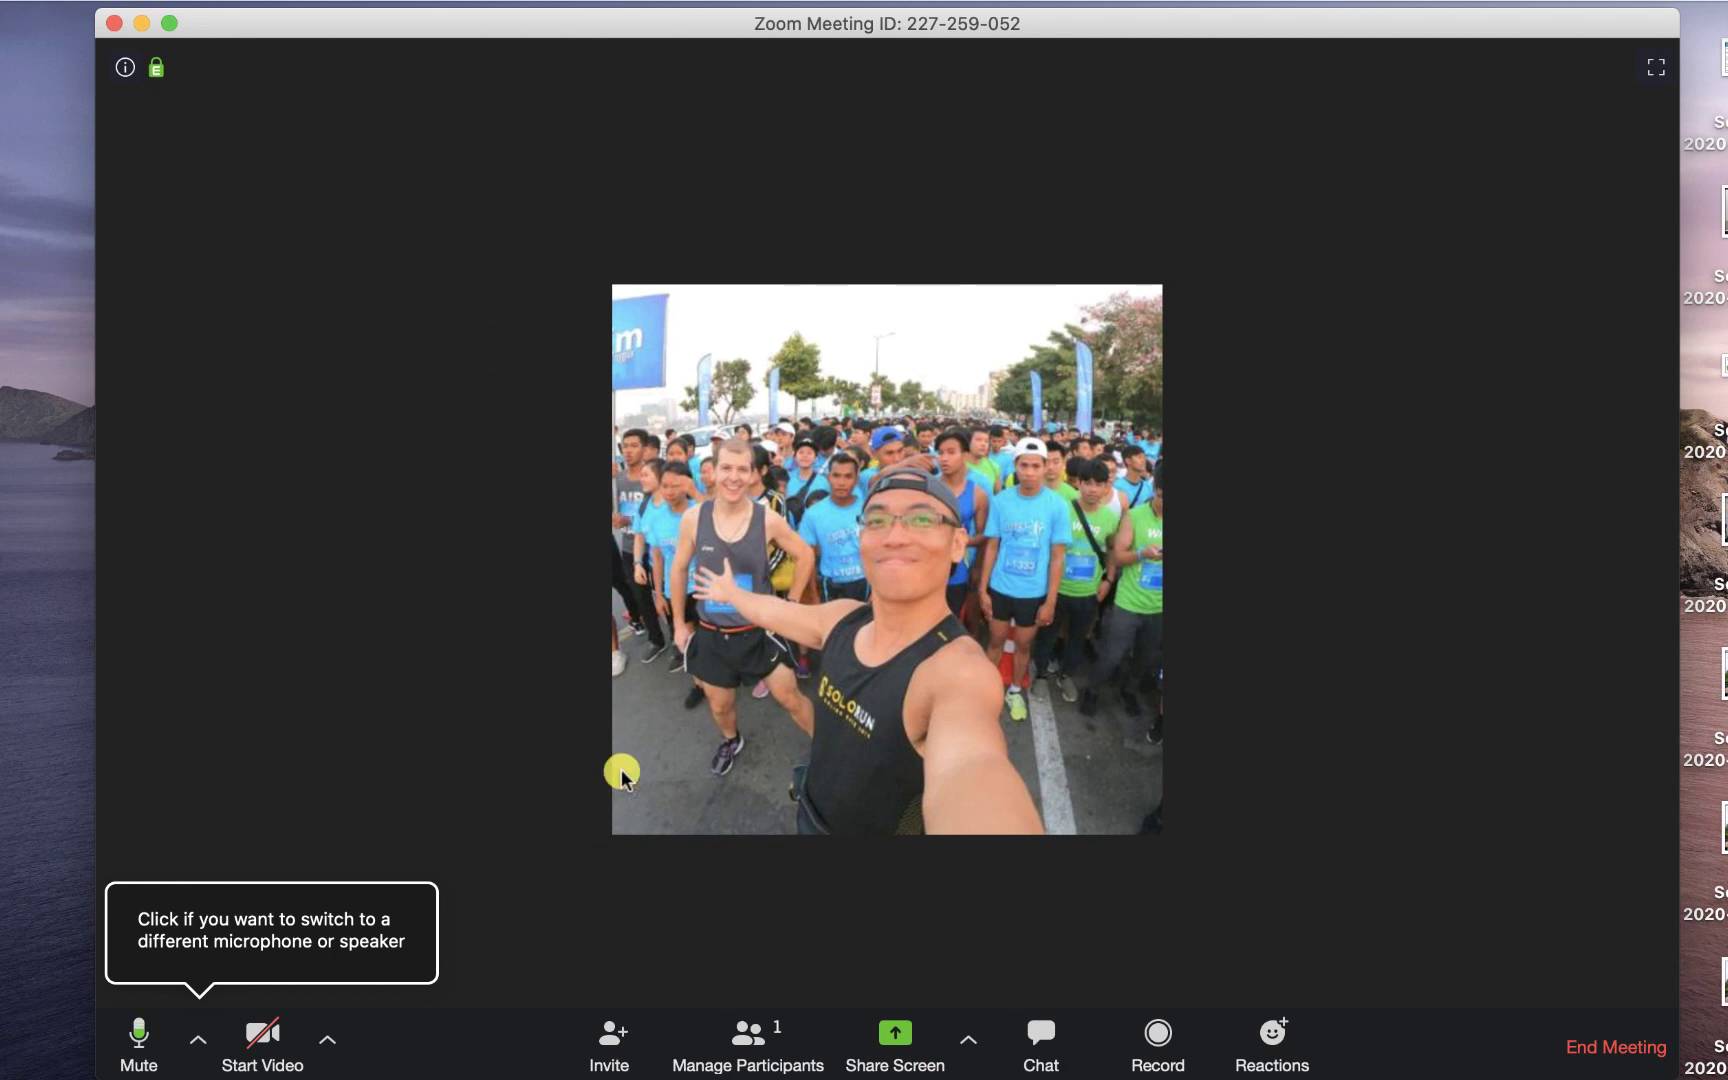
left_click(283, 1058)
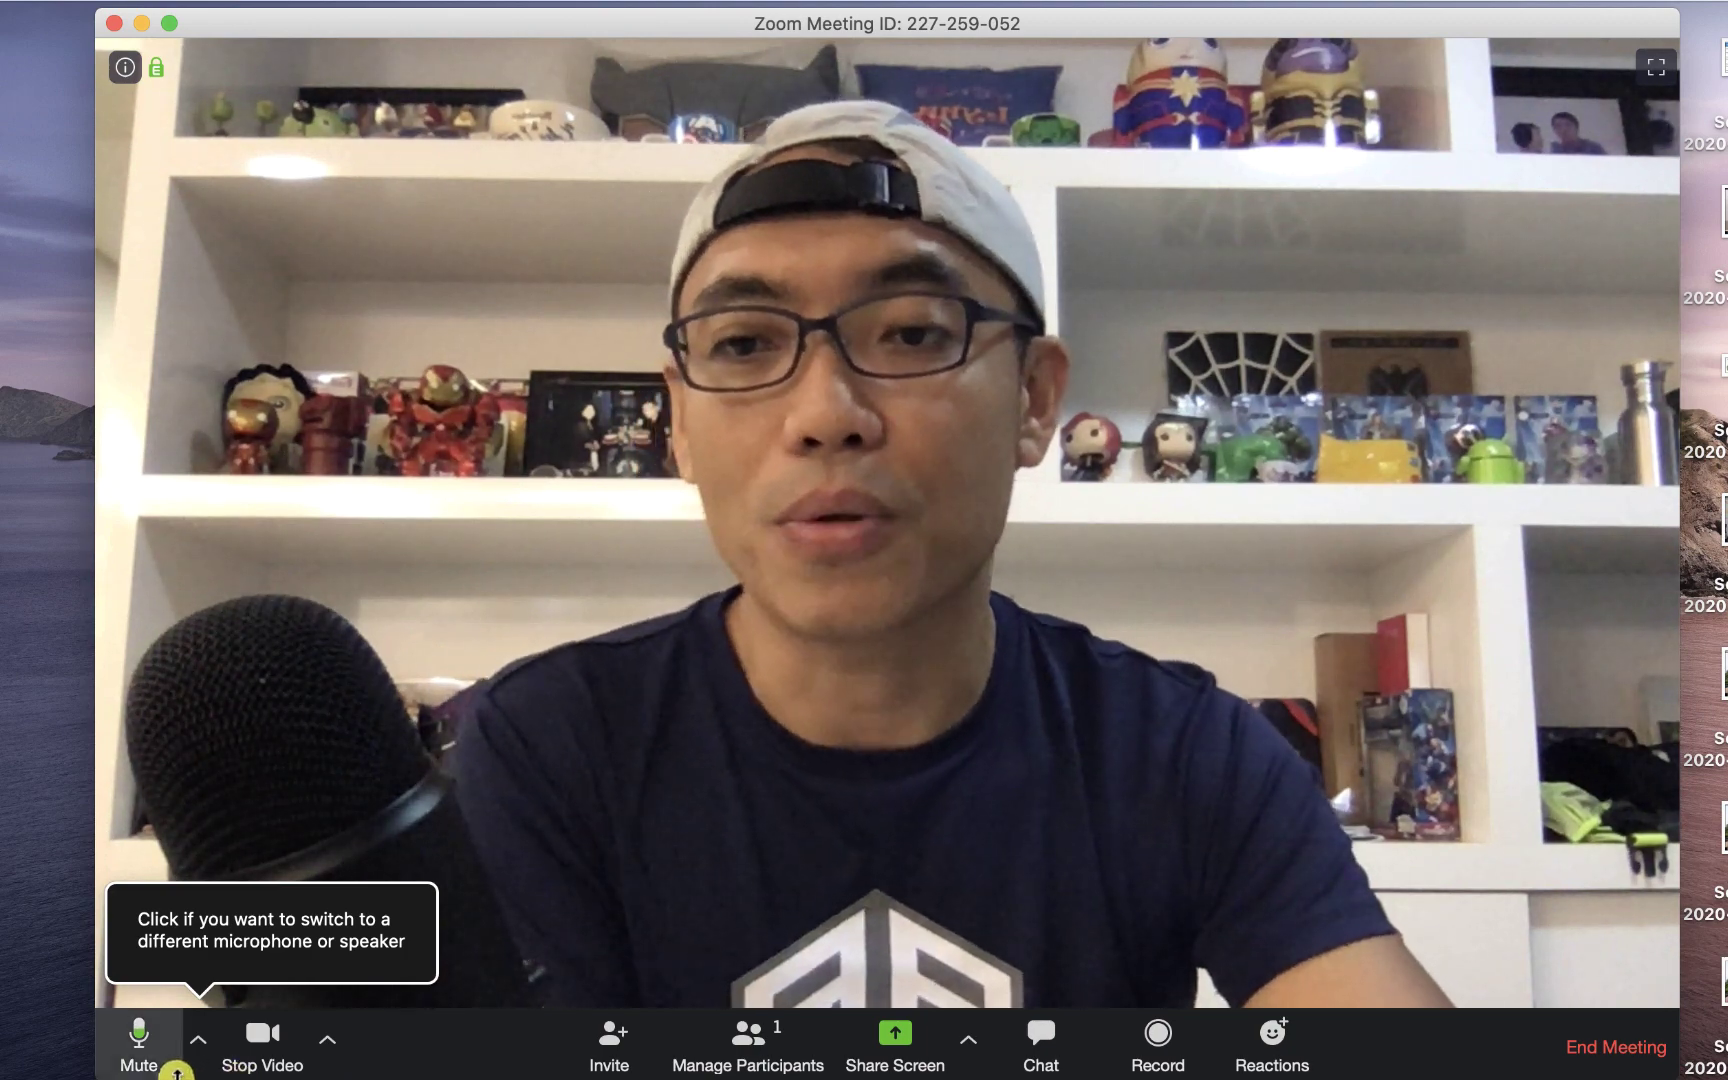
- Copy the meeting URL and the invitation text for inviting participants, and close the invitation window
left_click(605, 1046)
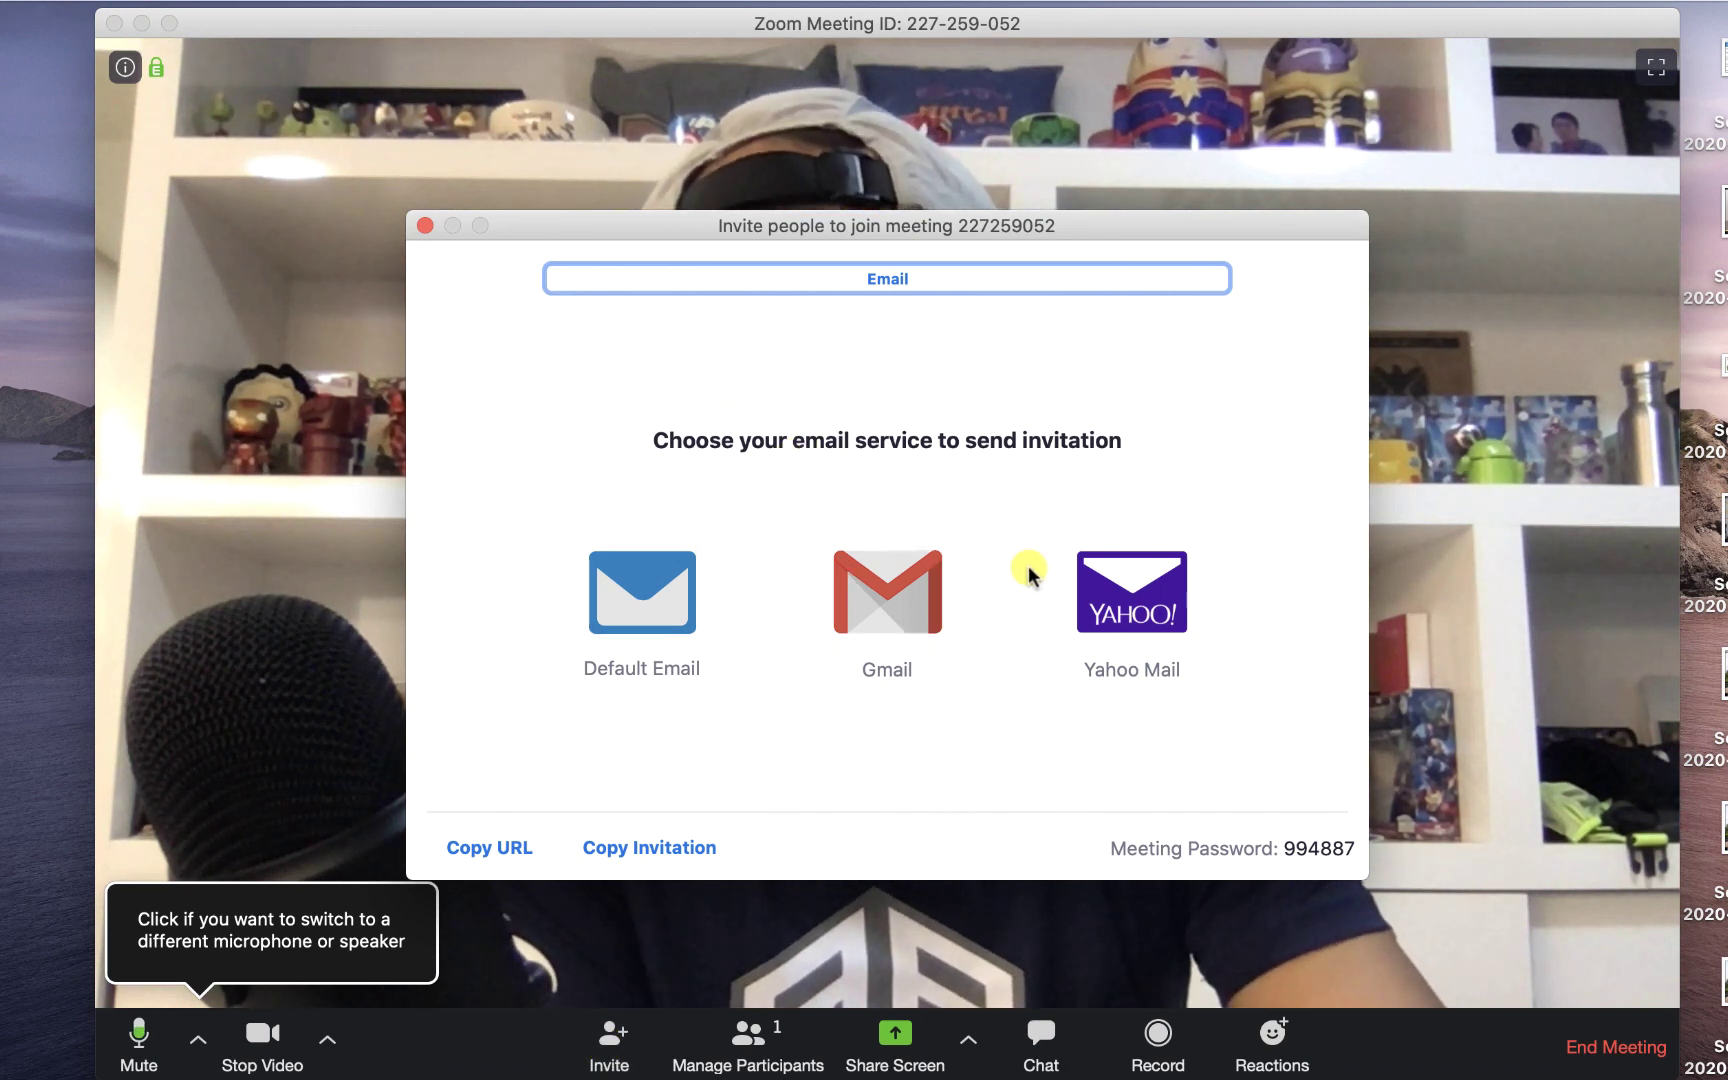
left_click(458, 848)
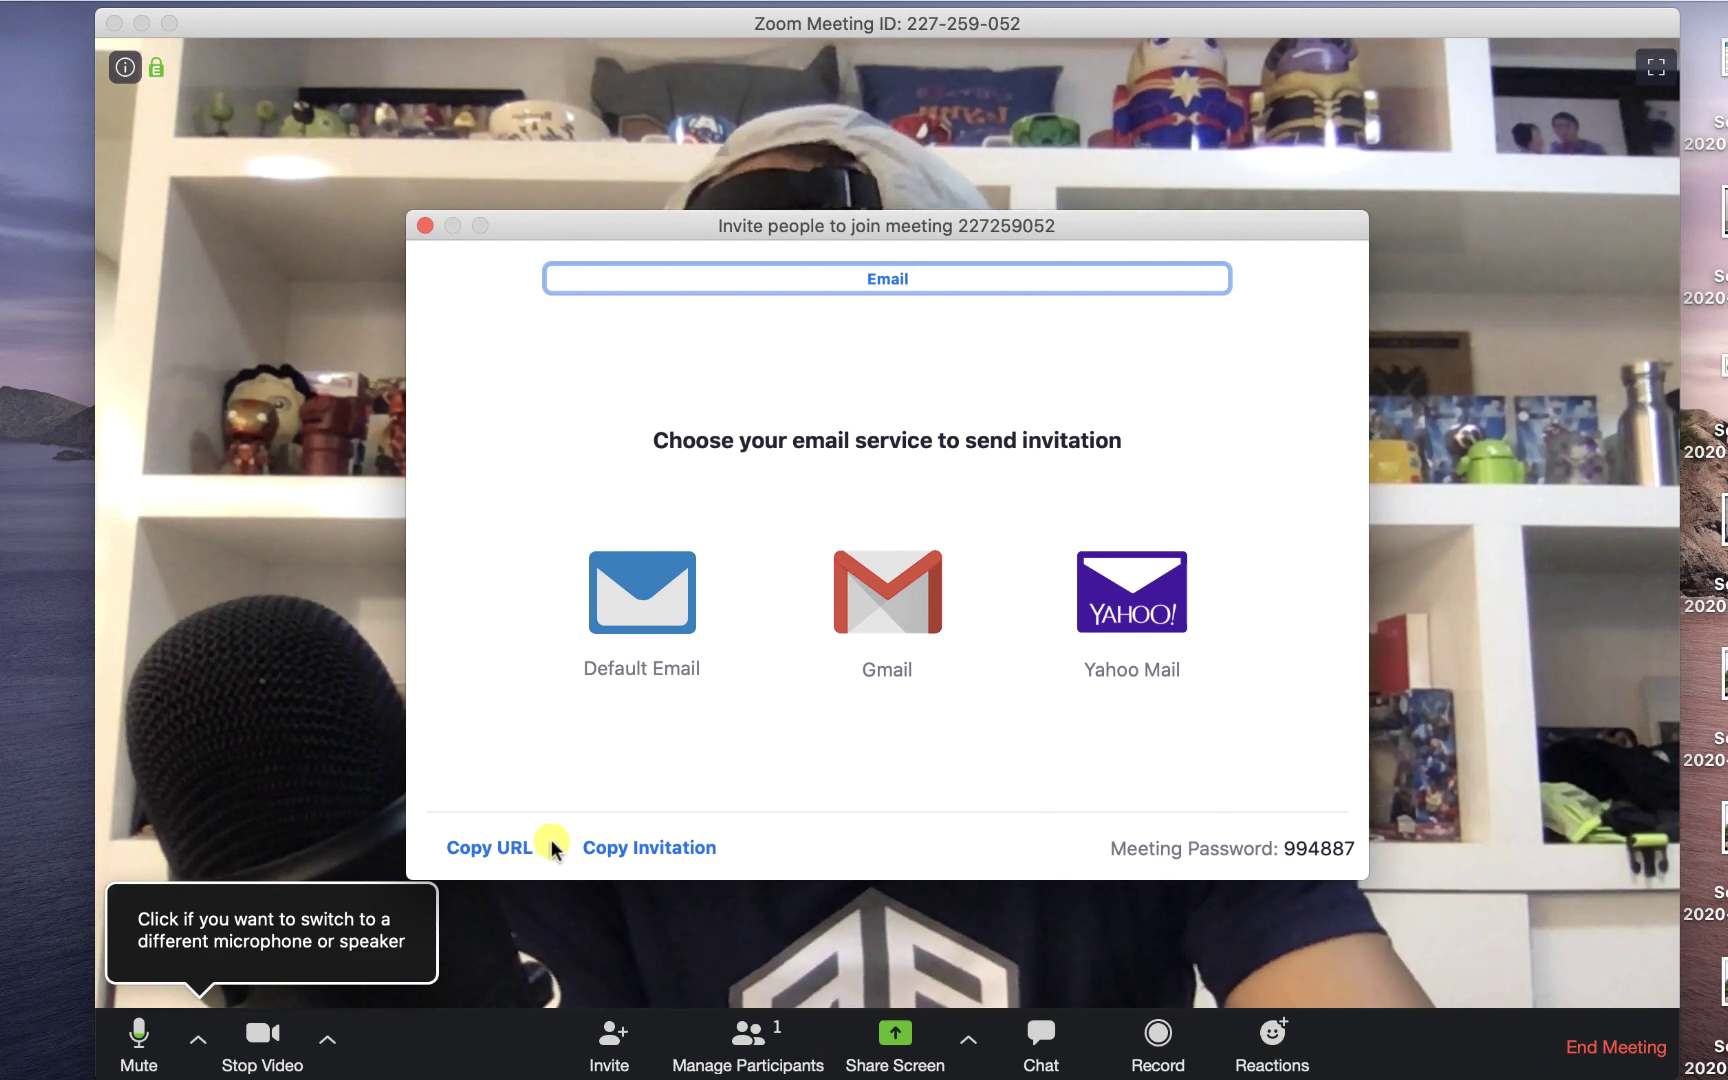
left_click(603, 849)
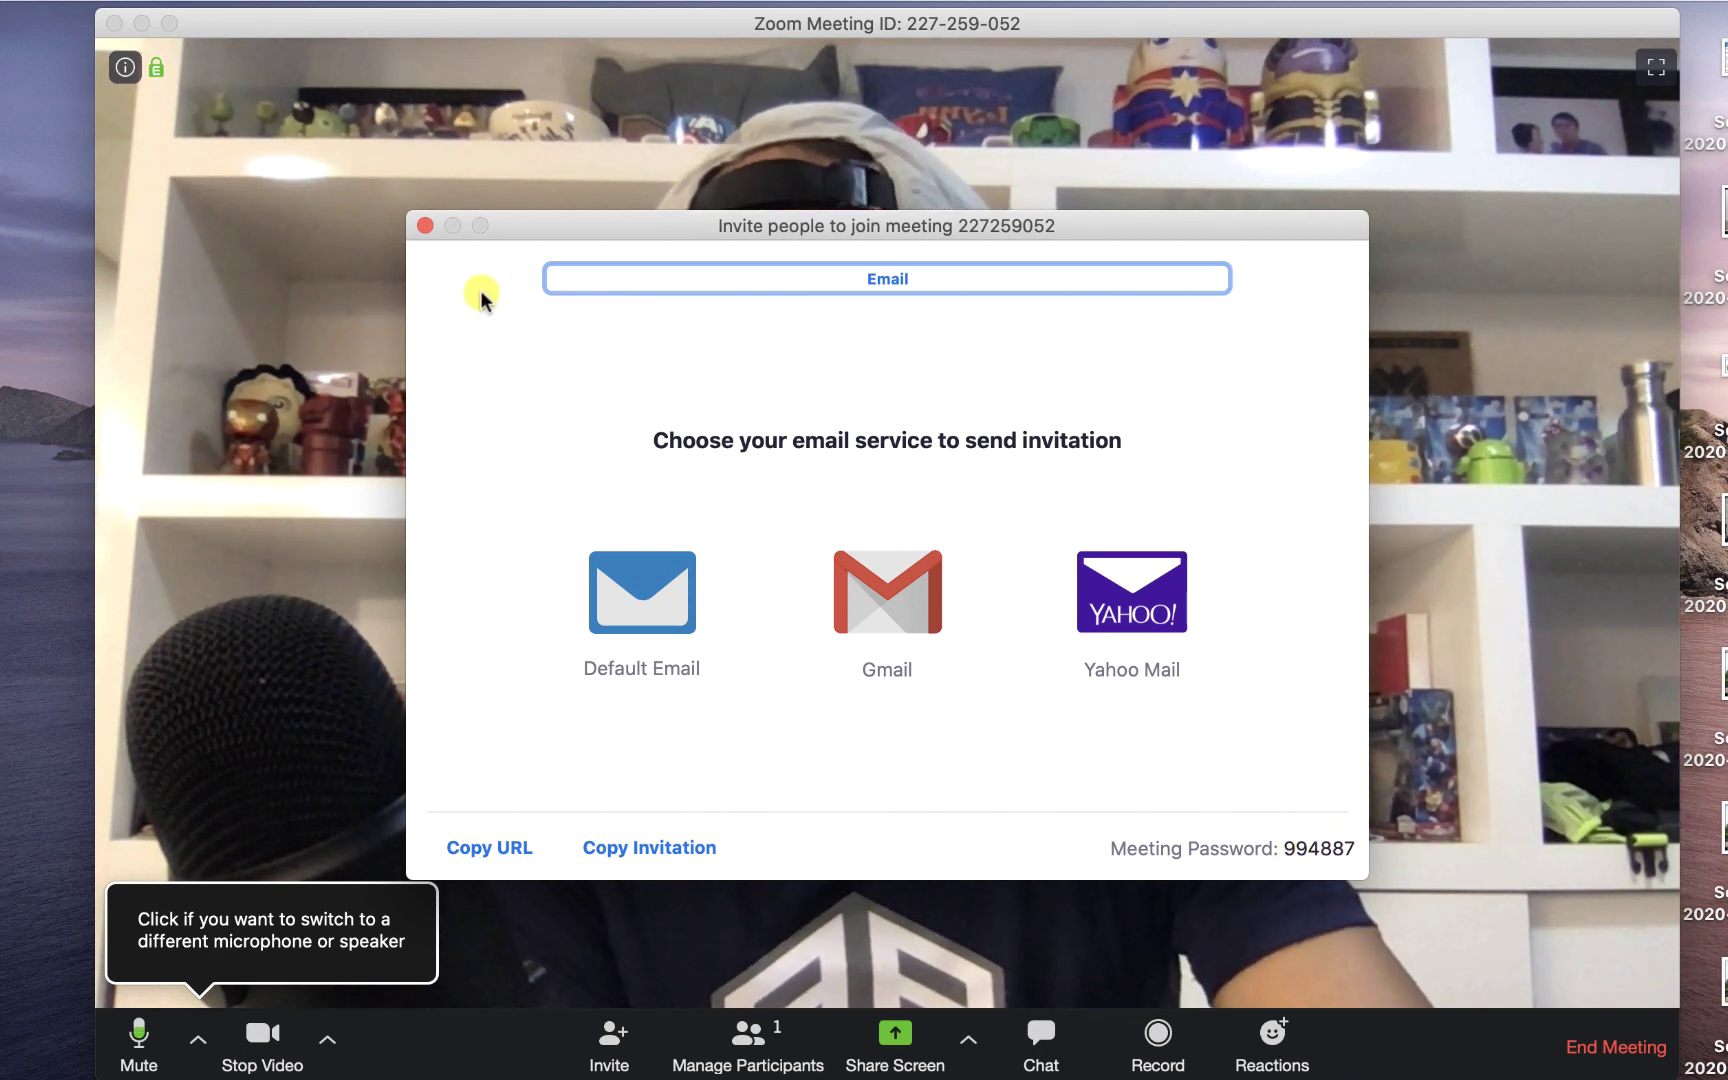
left_click(422, 228)
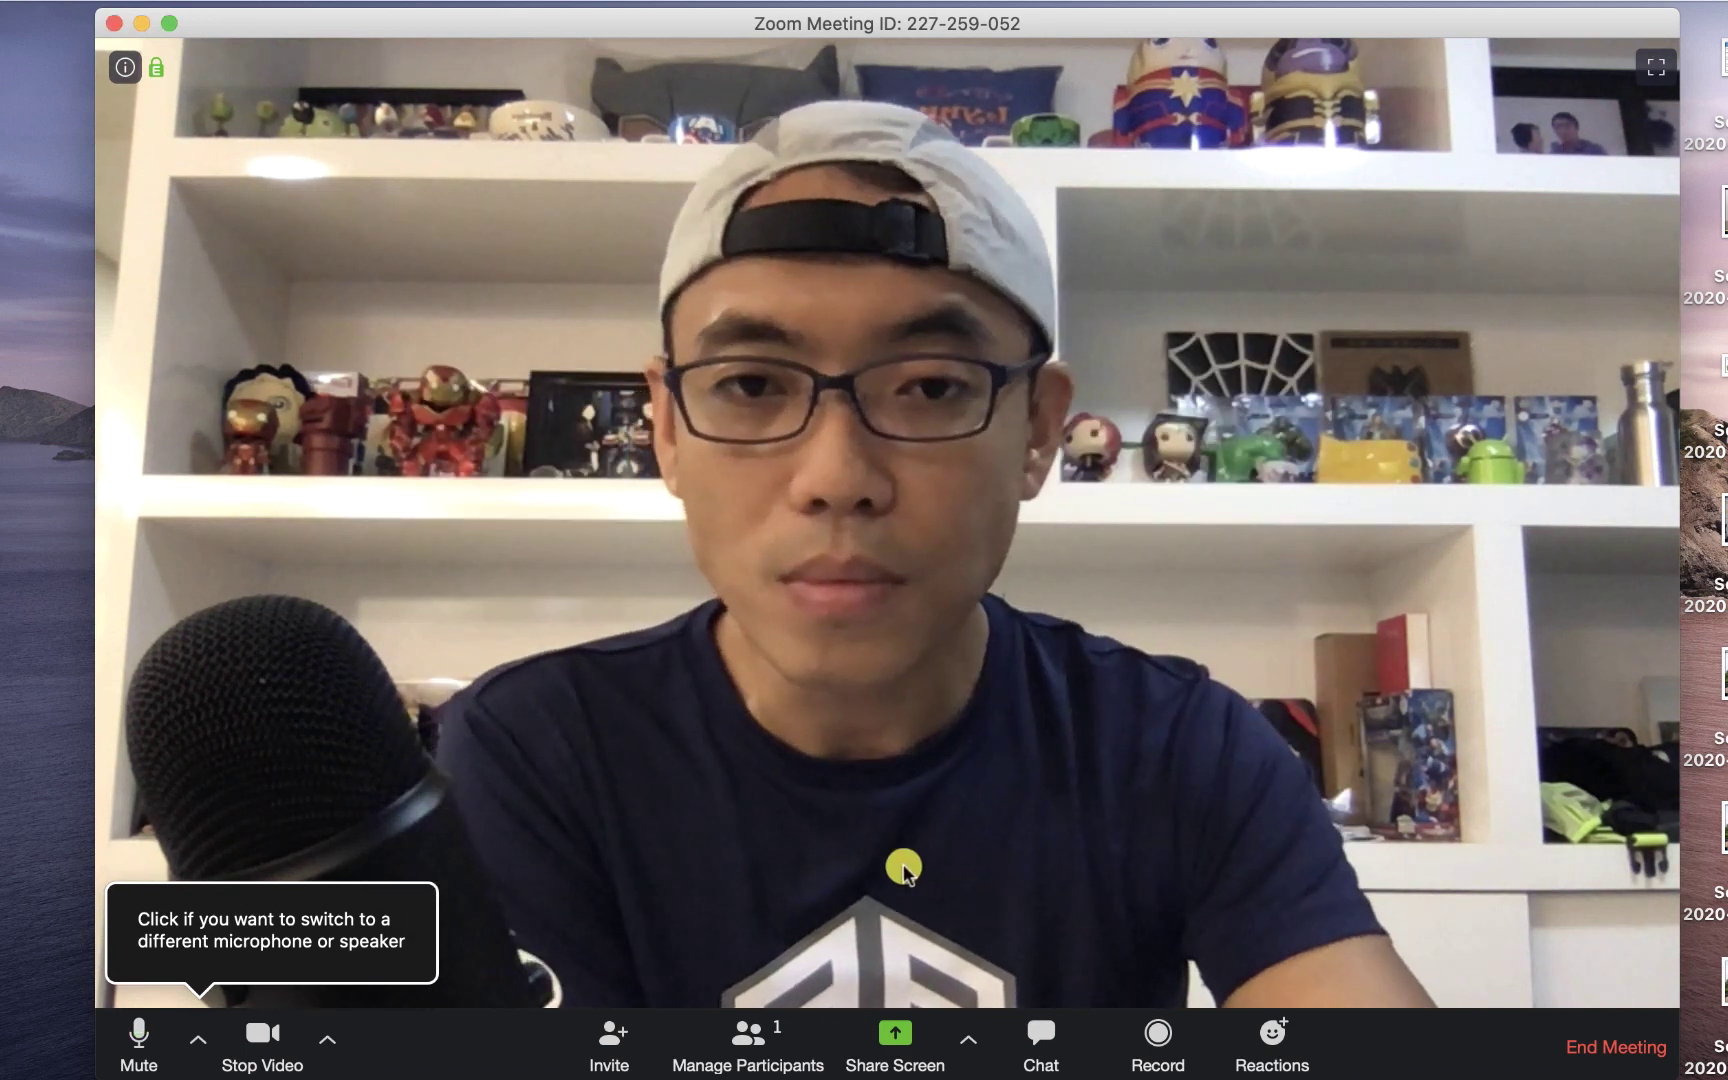
- Open the list of meeting participants and check the option for closing it, leaving the list open
left_click(757, 1030)
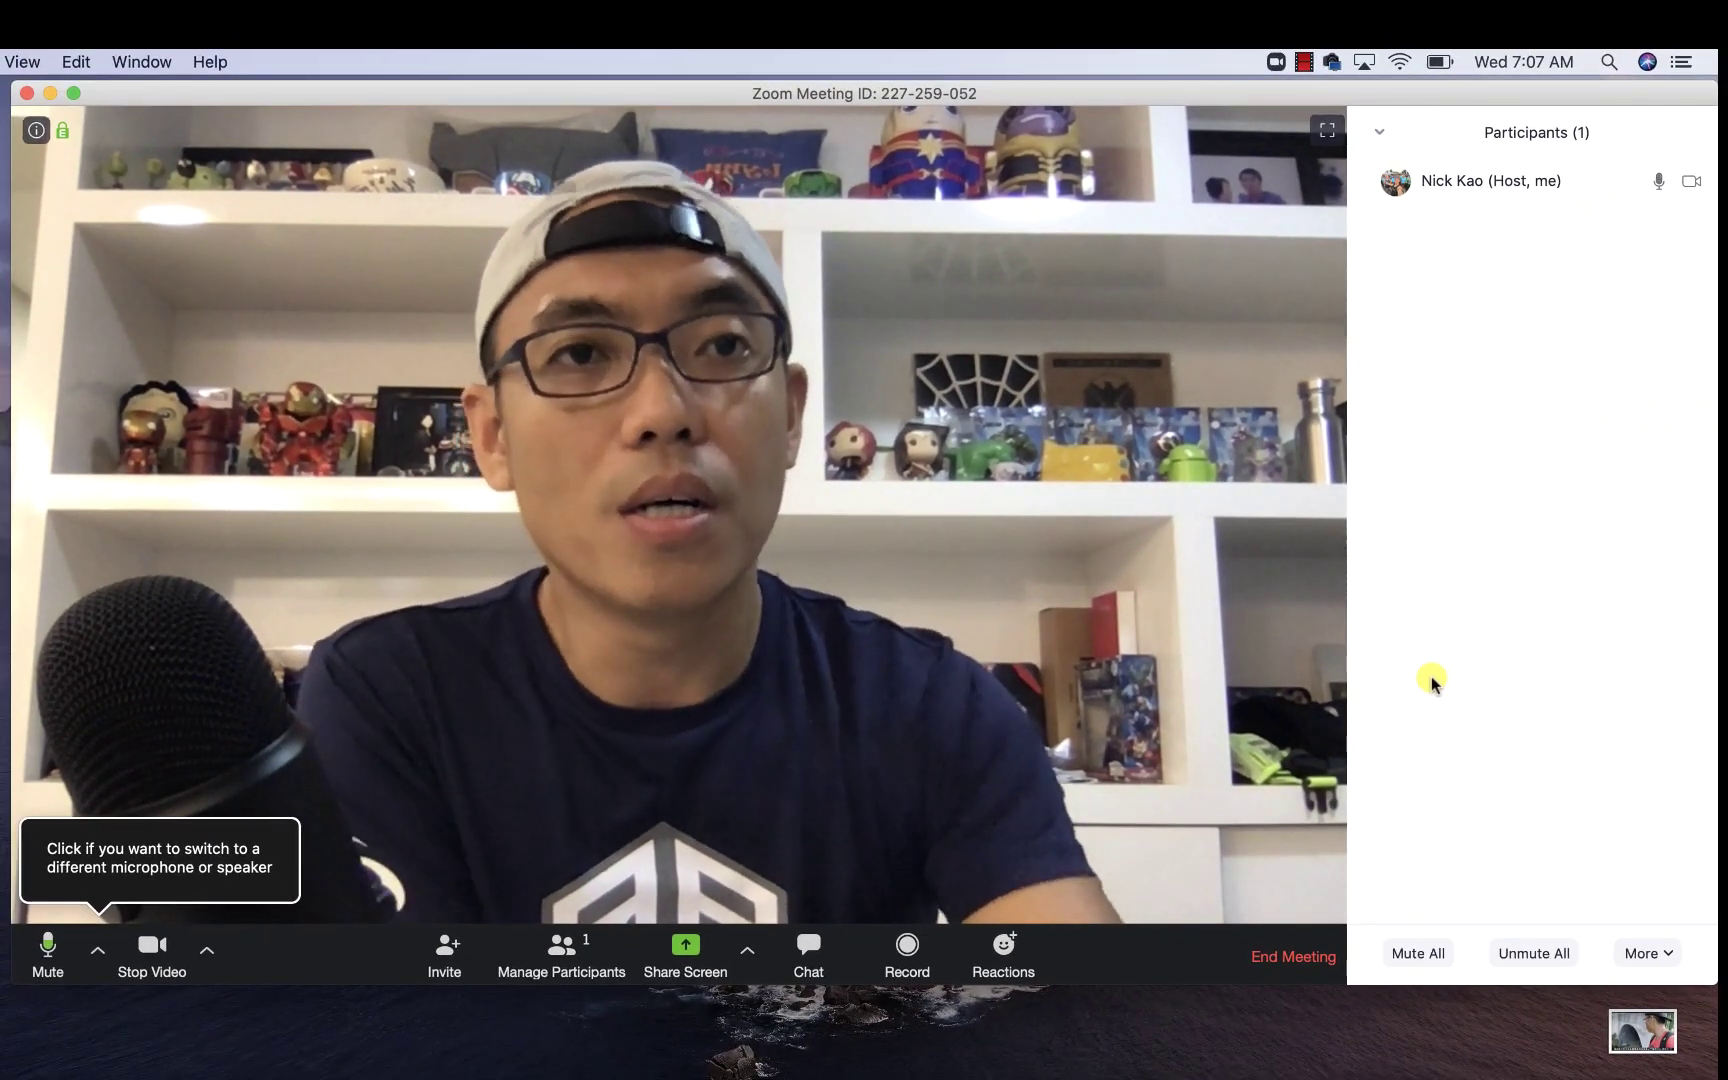
mouse_move(1428, 193)
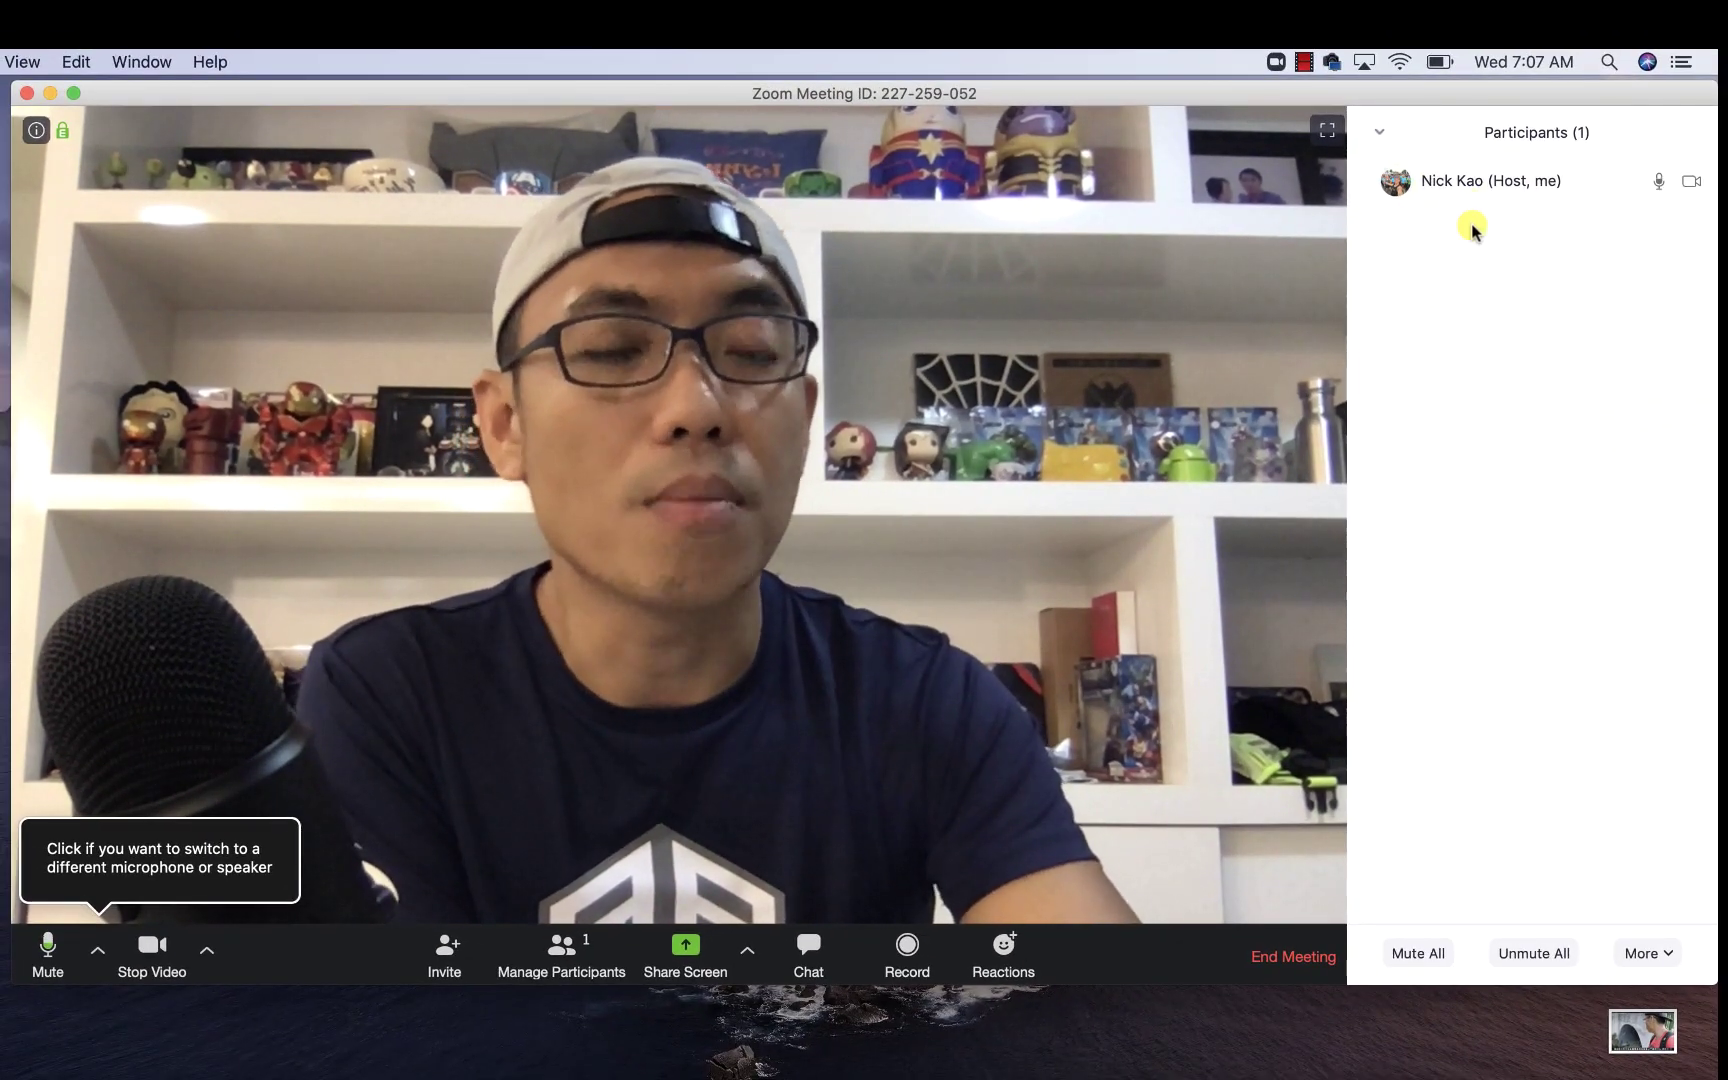
left_click(1385, 128)
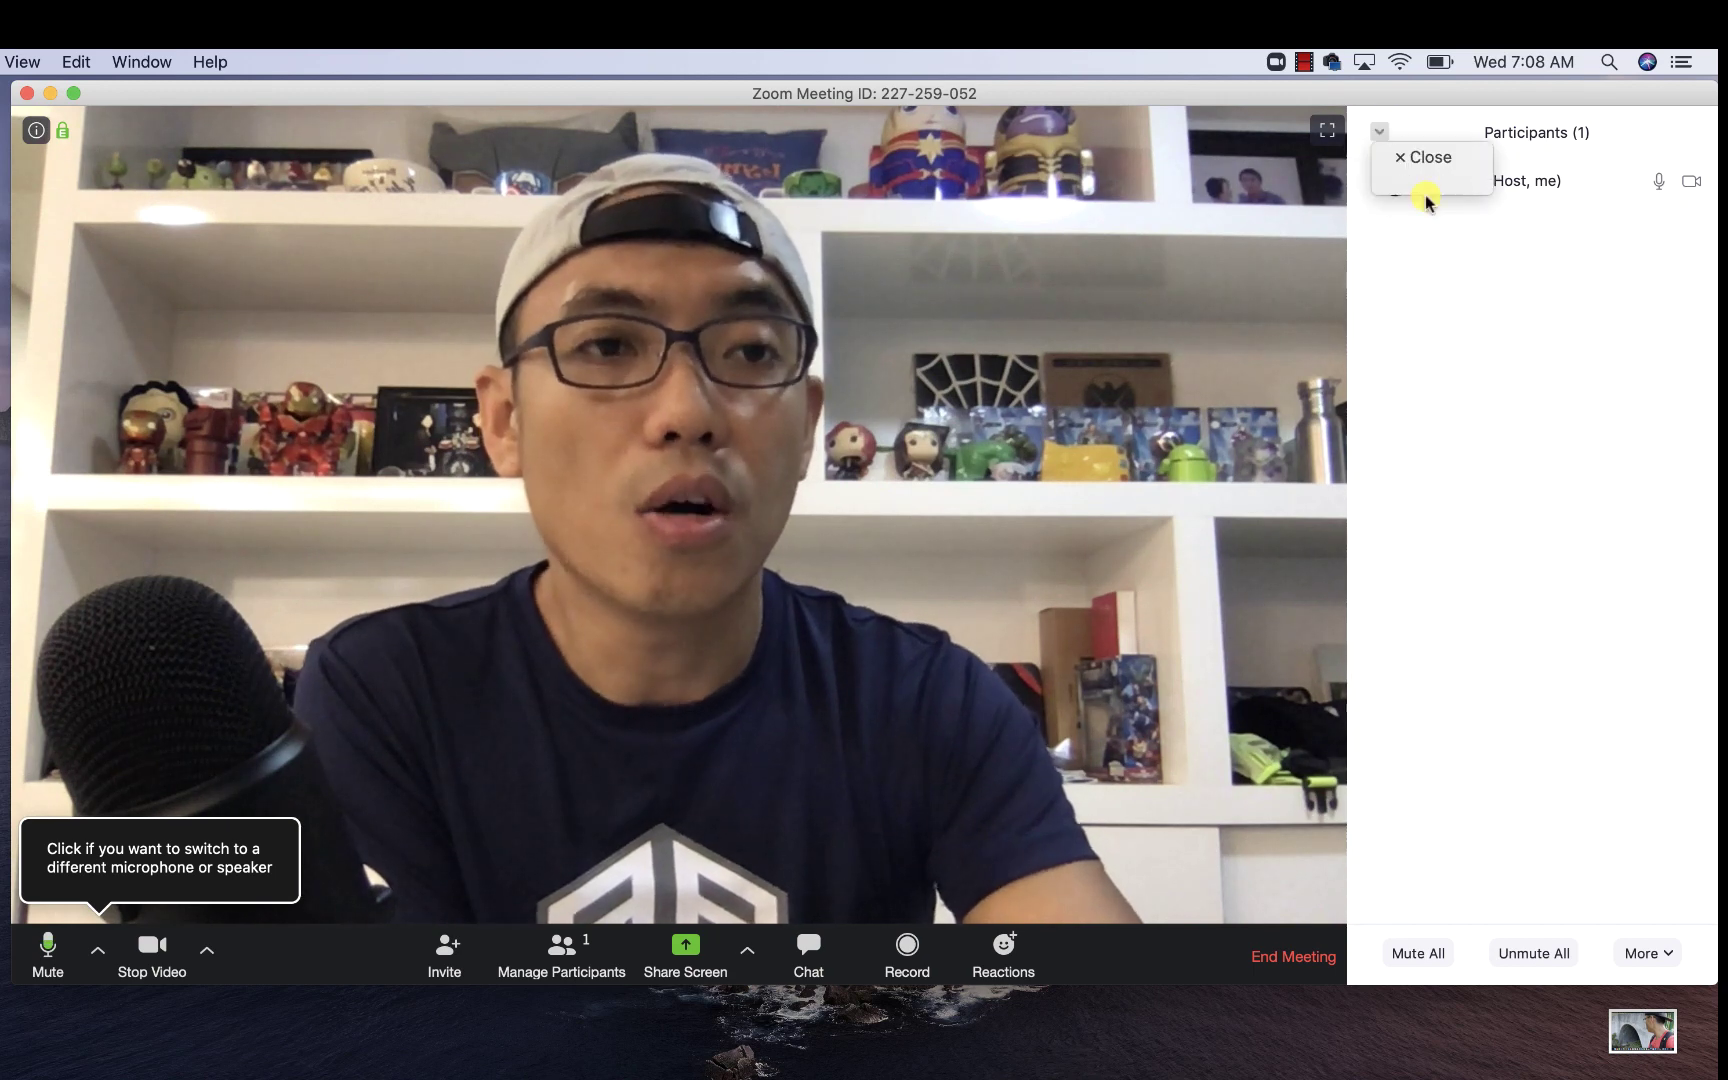
left_click(1531, 602)
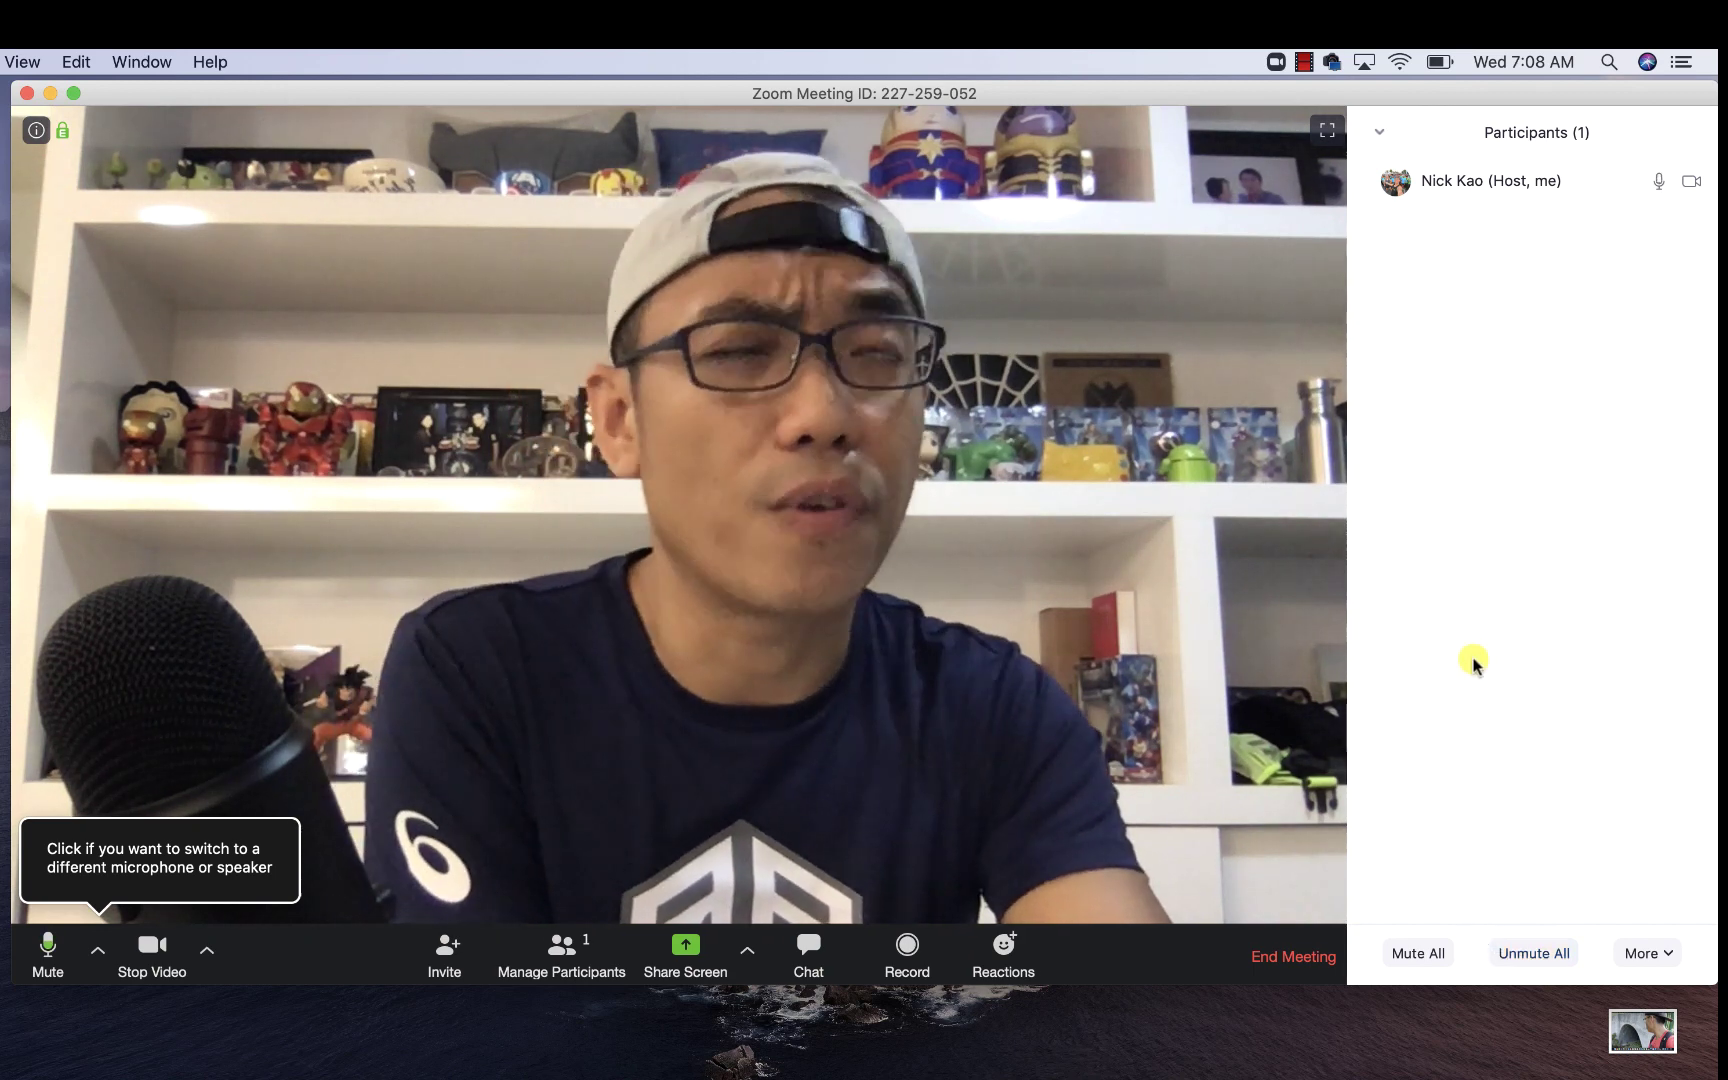
- Mute all current and new participants while allowing them to unmute themselves, and review the additional participant options
left_click(1418, 953)
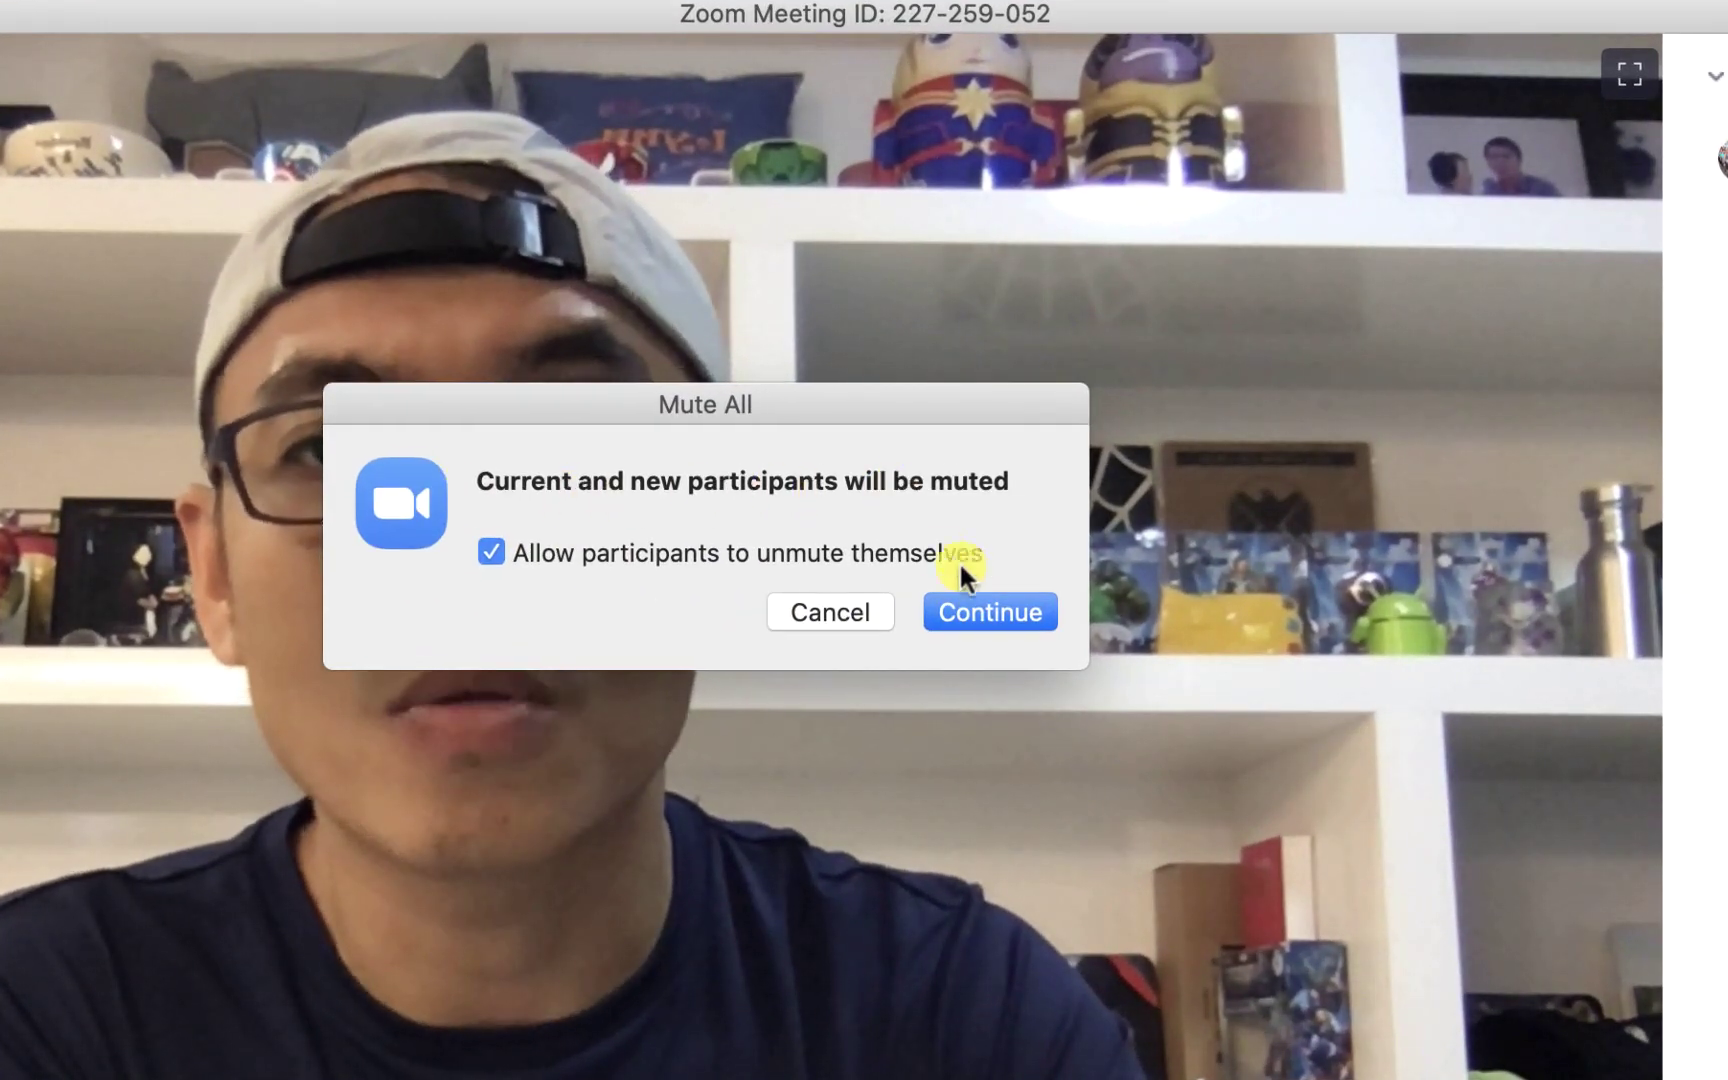
left_click(975, 612)
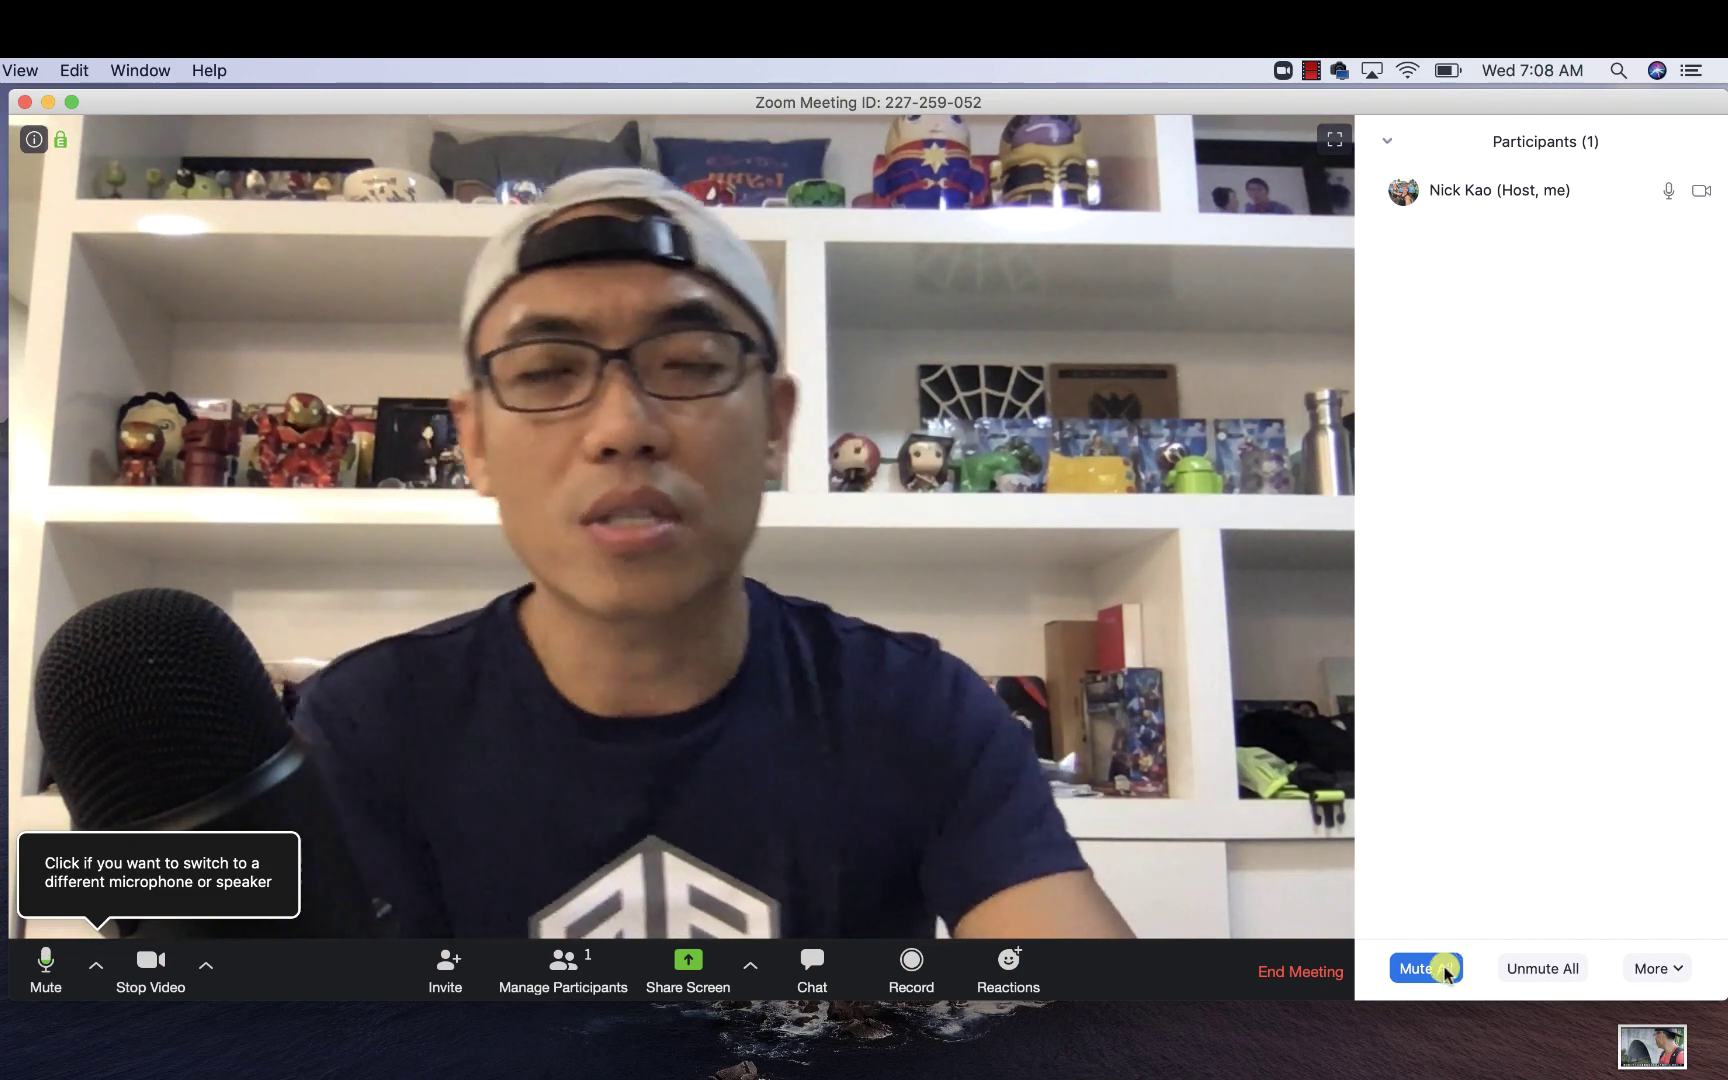
left_click(1648, 972)
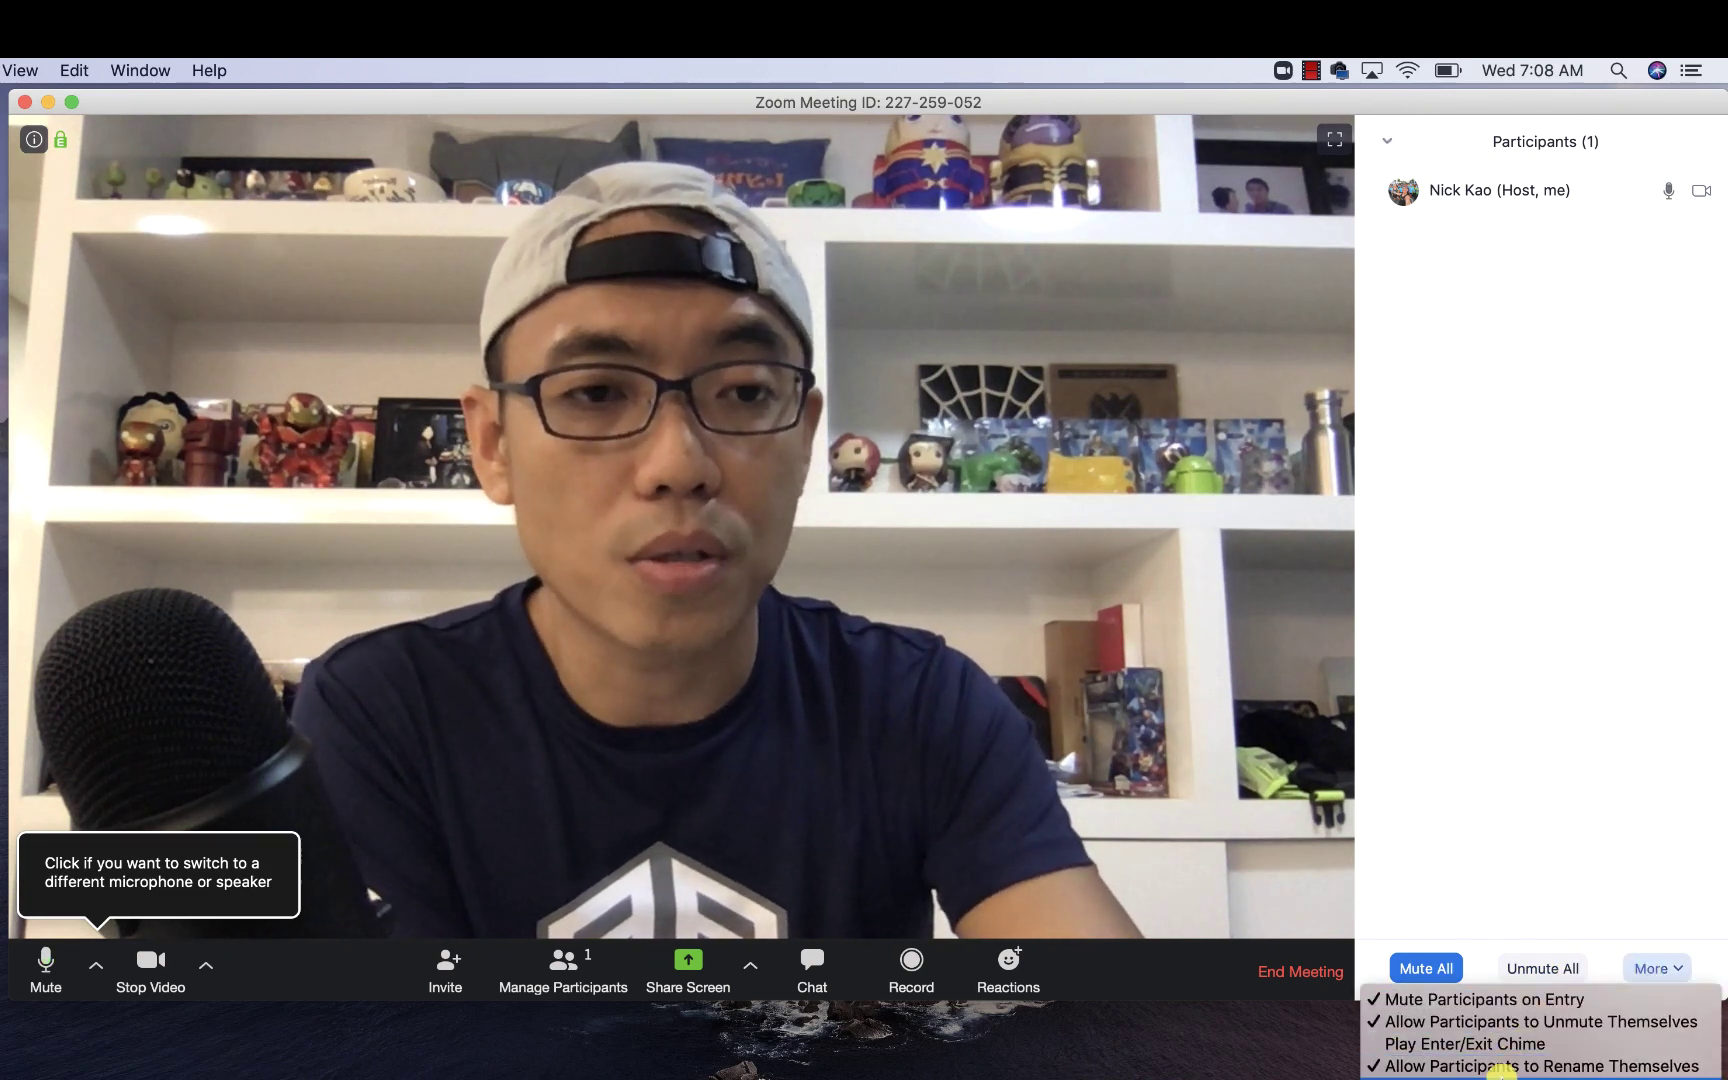
left_click(1490, 875)
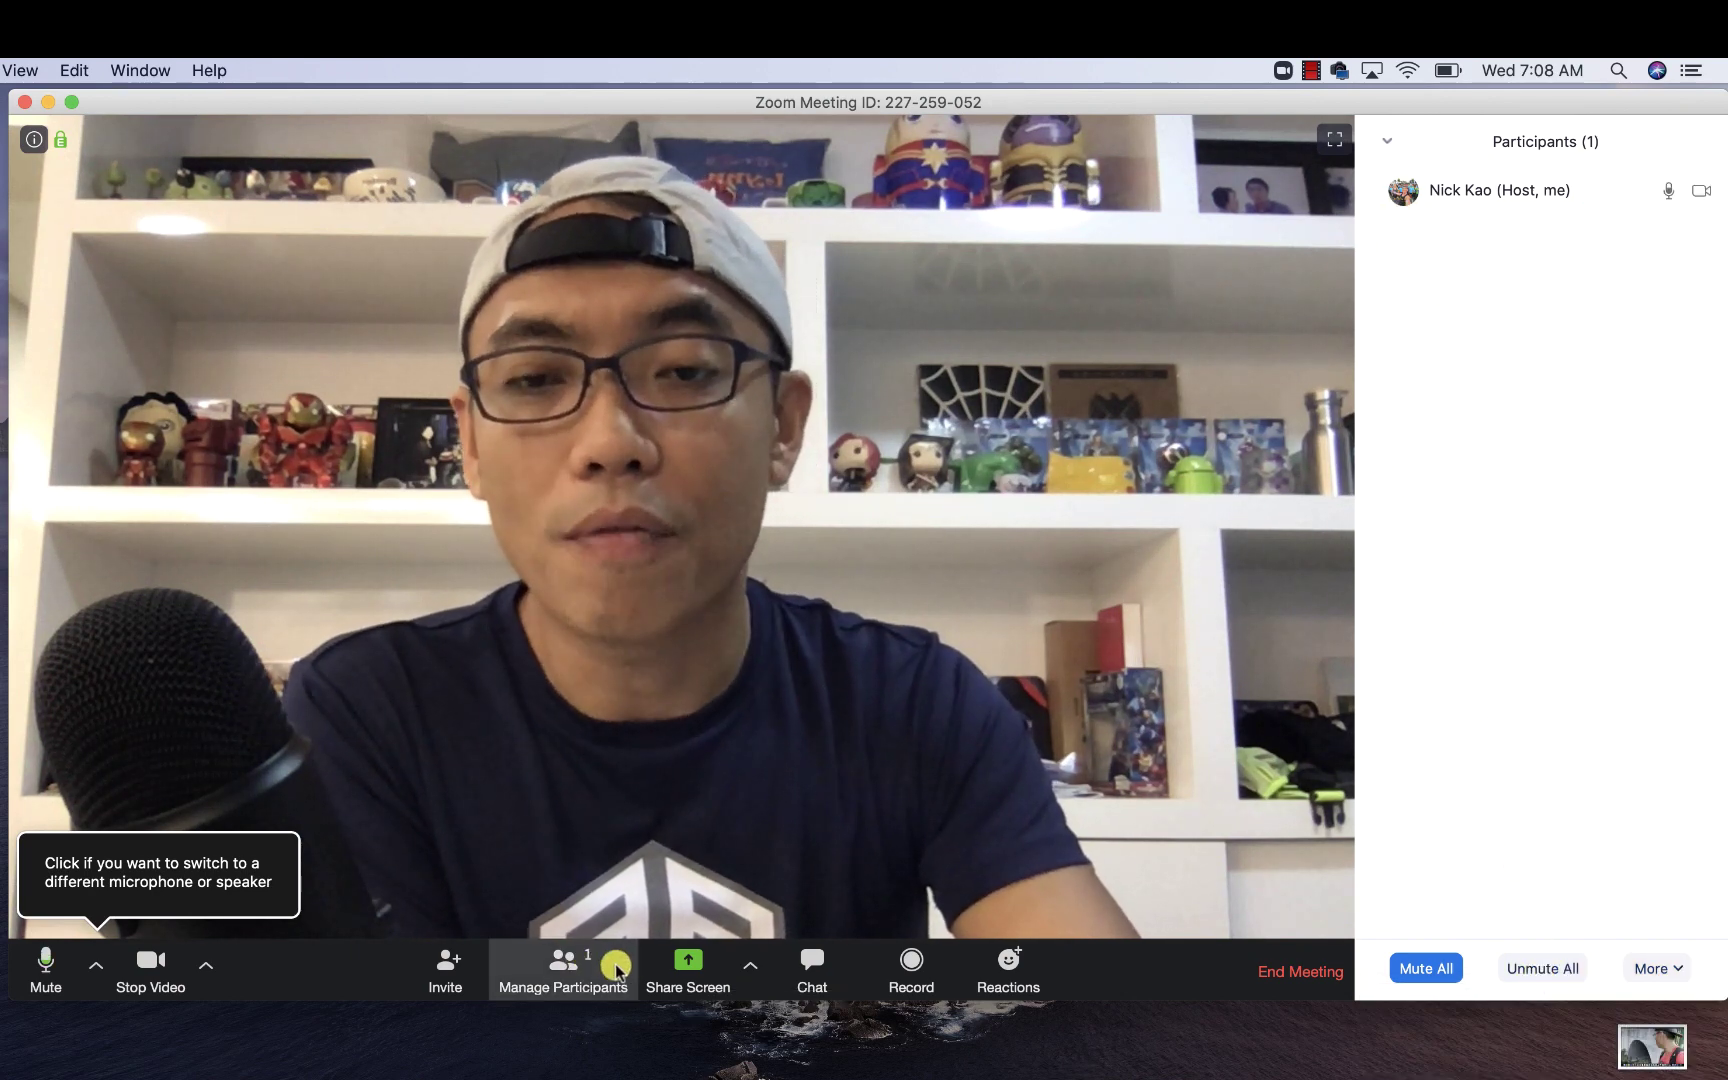
- Share a whiteboard in the meeting and draw freehand shapes and scribbles across it
left_click(700, 990)
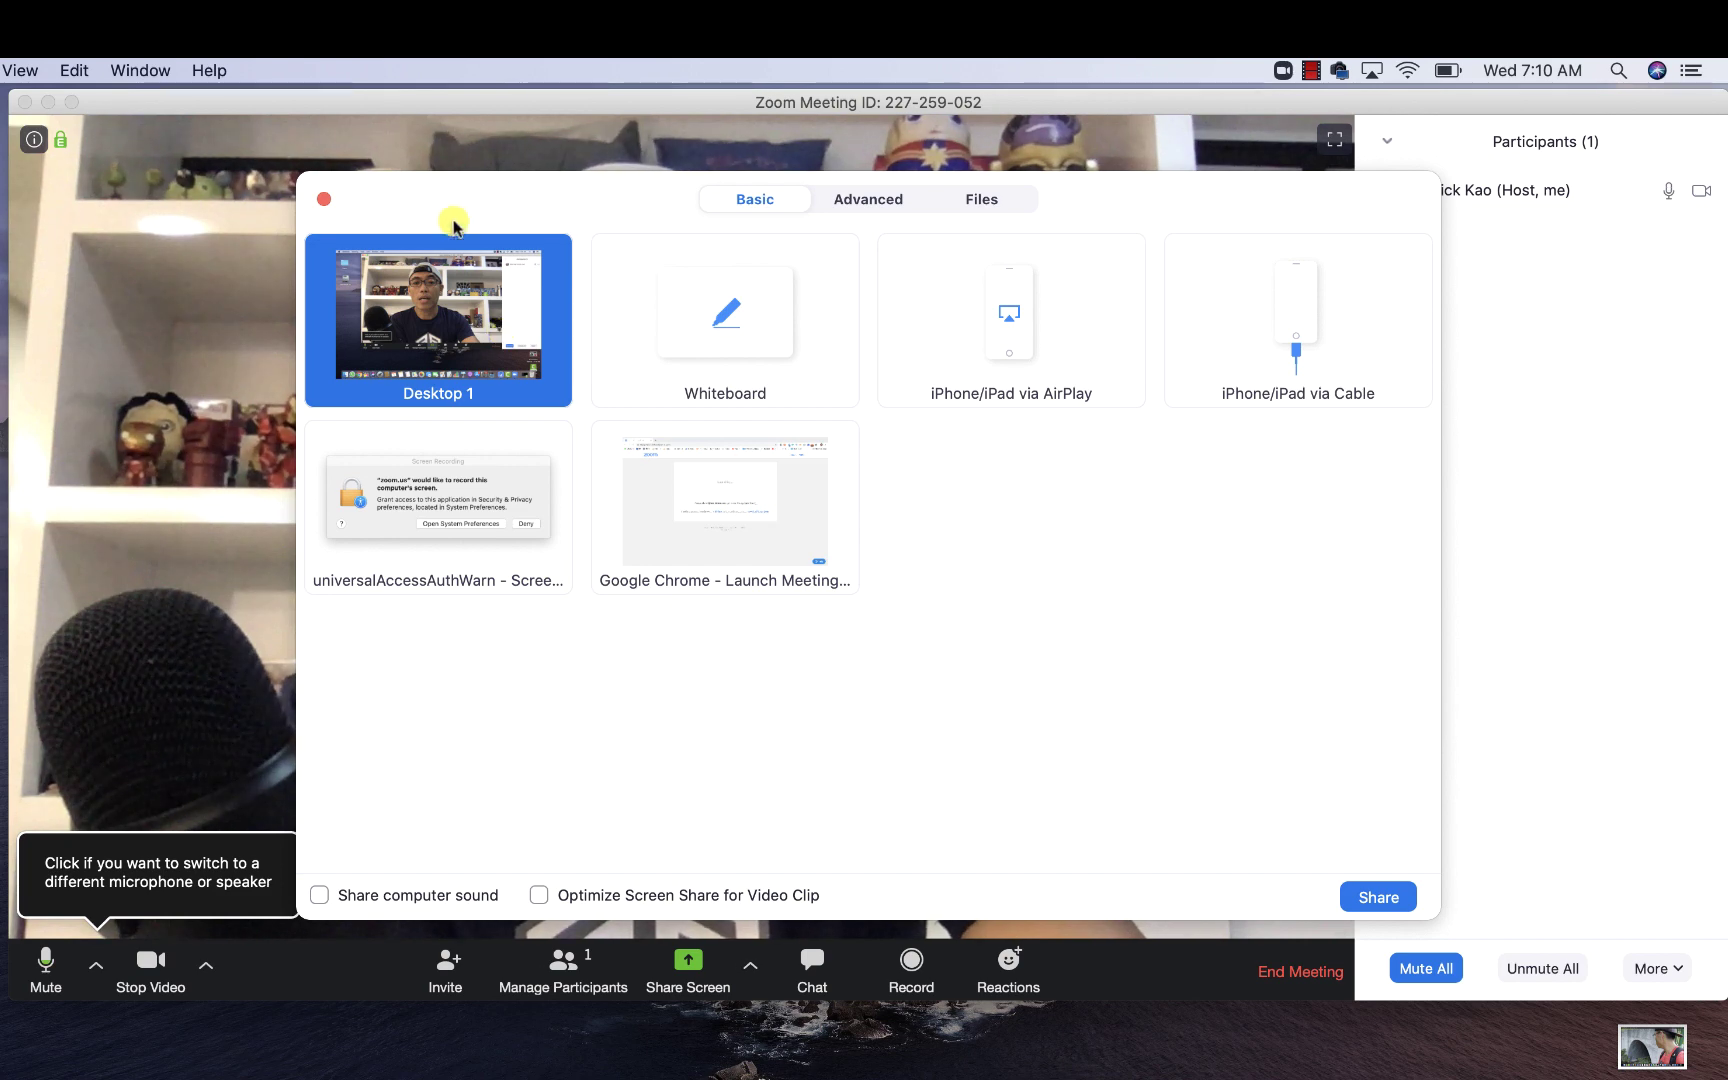
double_click(655, 345)
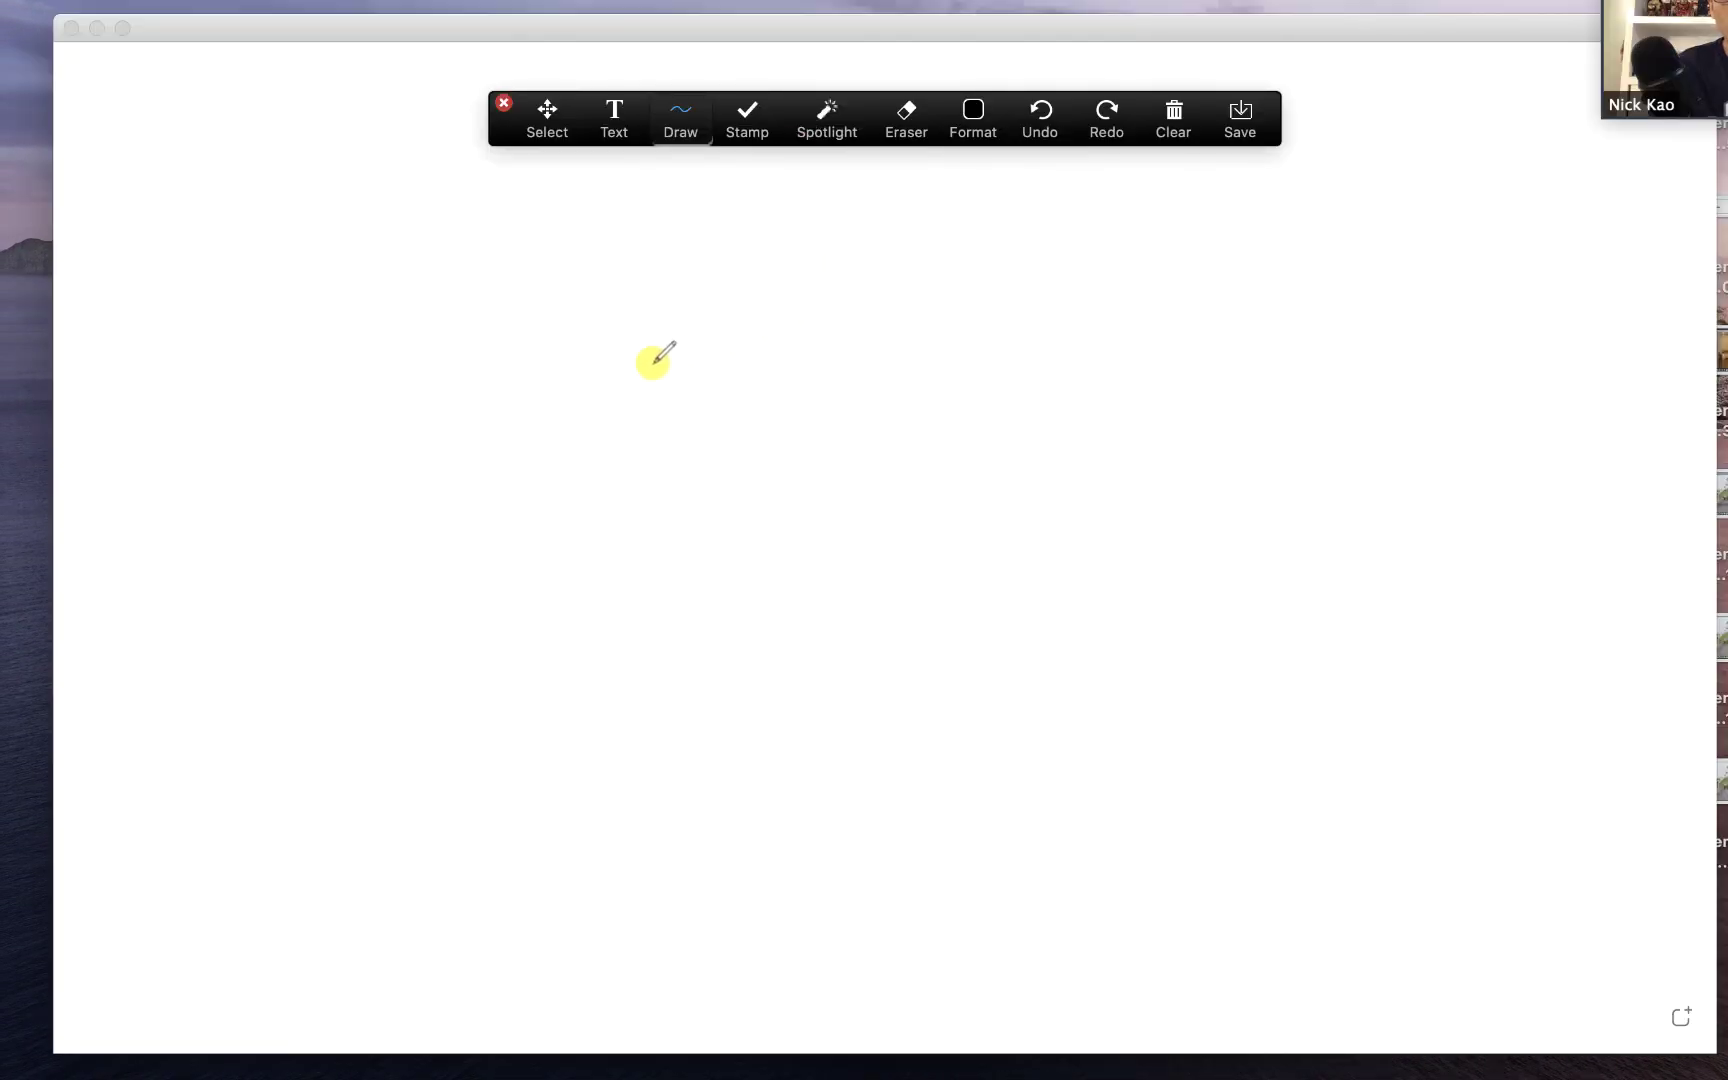
mouse_move(196, 262)
left_mouse_down()
mouse_move(412, 331)
mouse_move(227, 386)
left_mouse_up()
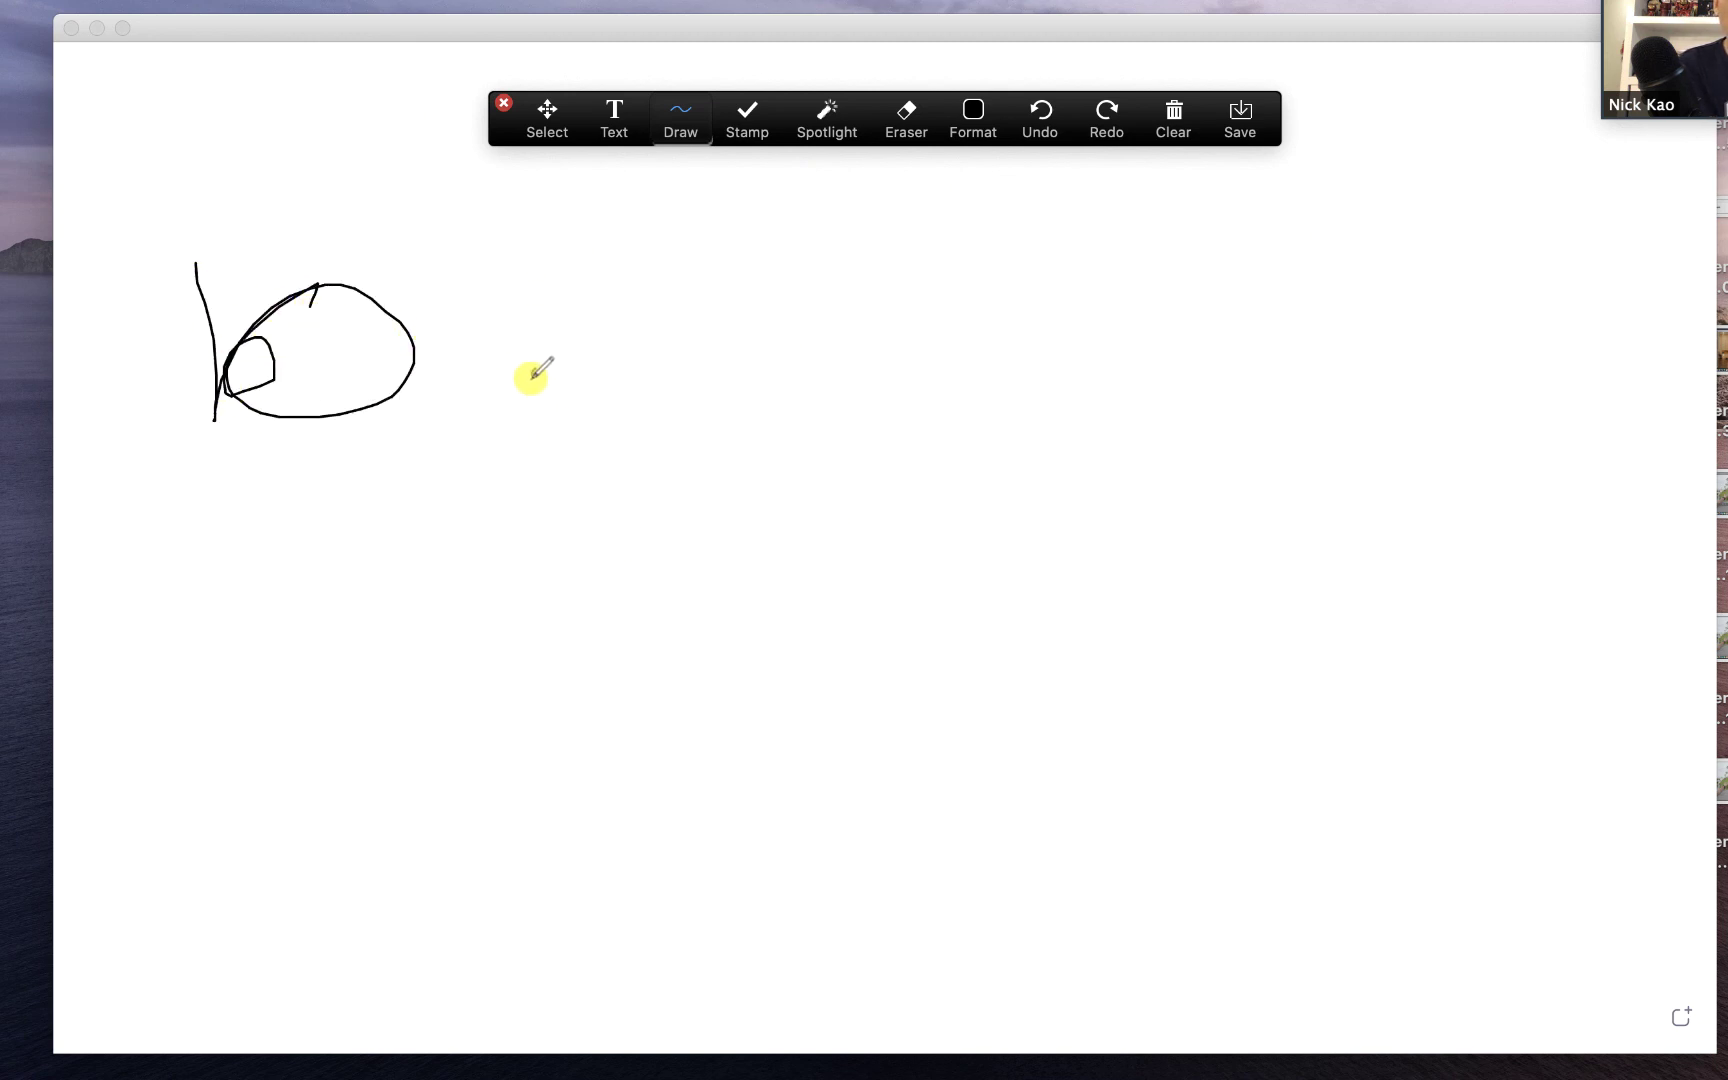
mouse_move(518, 408)
left_mouse_down()
mouse_move(521, 675)
mouse_move(1485, 393)
mouse_move(501, 856)
mouse_move(577, 606)
mouse_move(983, 552)
mouse_move(1126, 768)
mouse_move(1373, 810)
mouse_move(770, 775)
mouse_move(672, 577)
left_mouse_up()
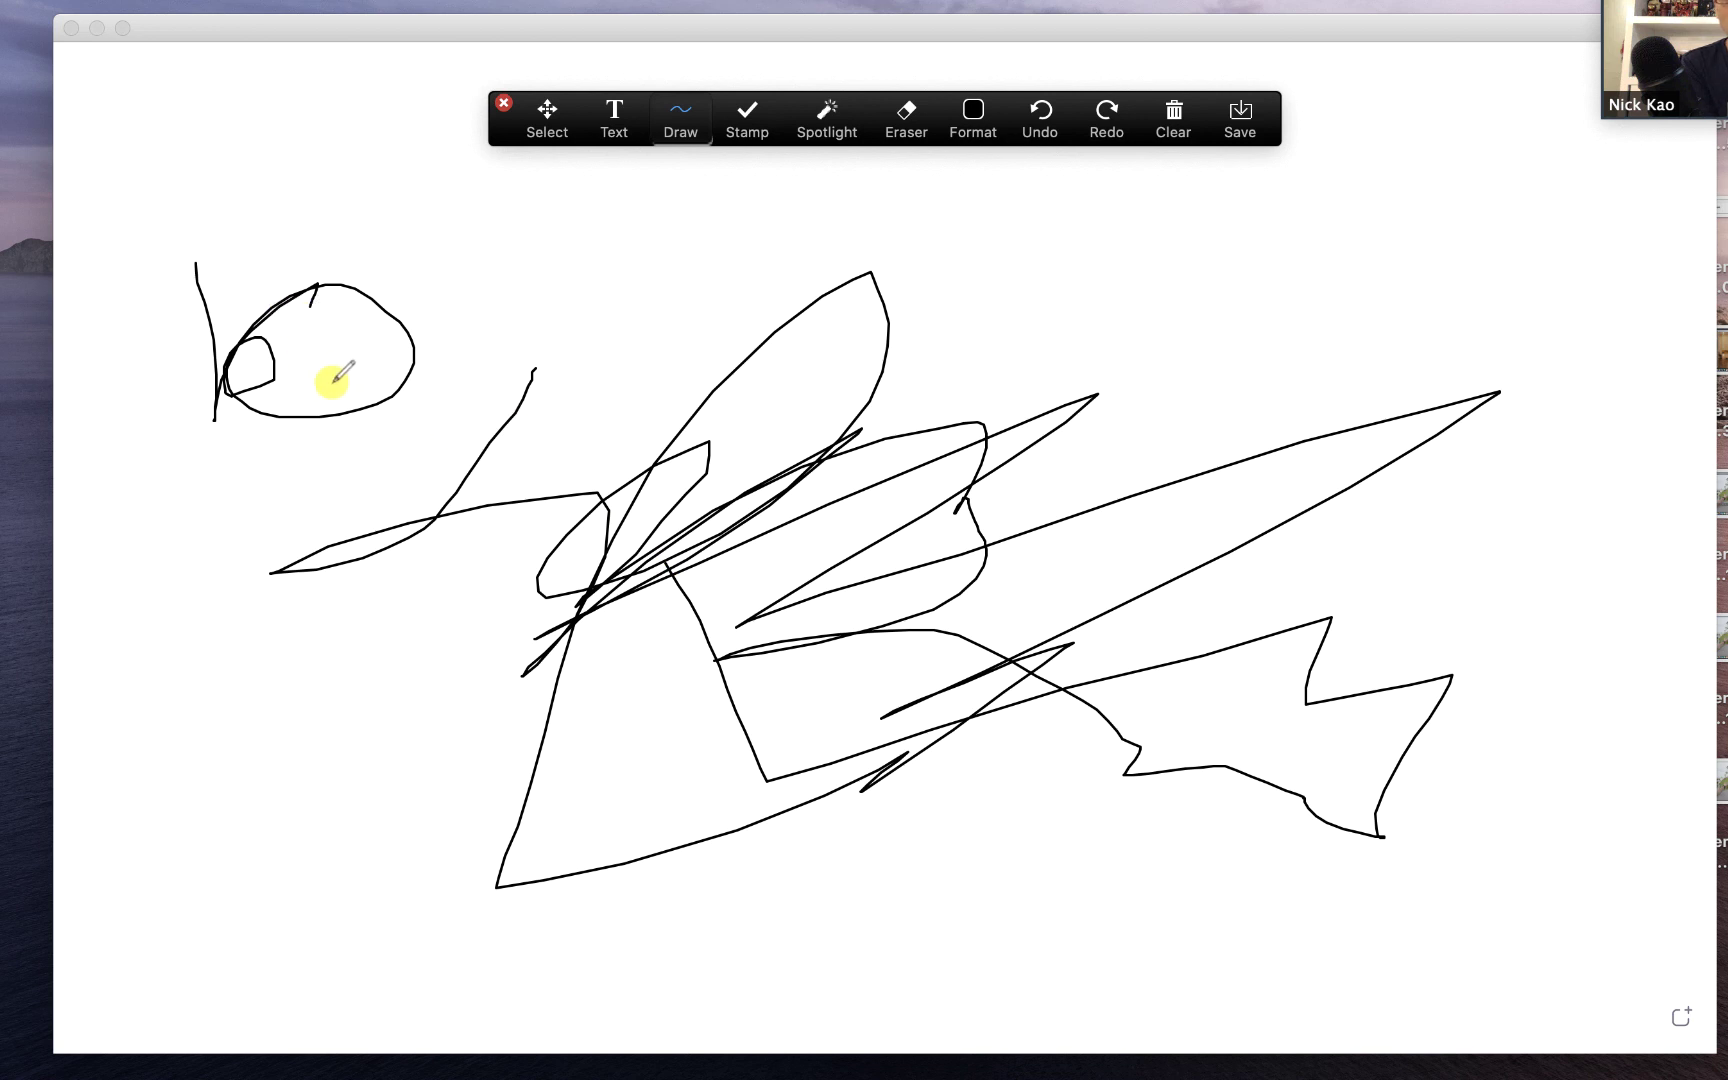
- Close the shared whiteboard, and look over the basic screen sharing choices without sharing anything
left_click(71, 30)
left_click(685, 972)
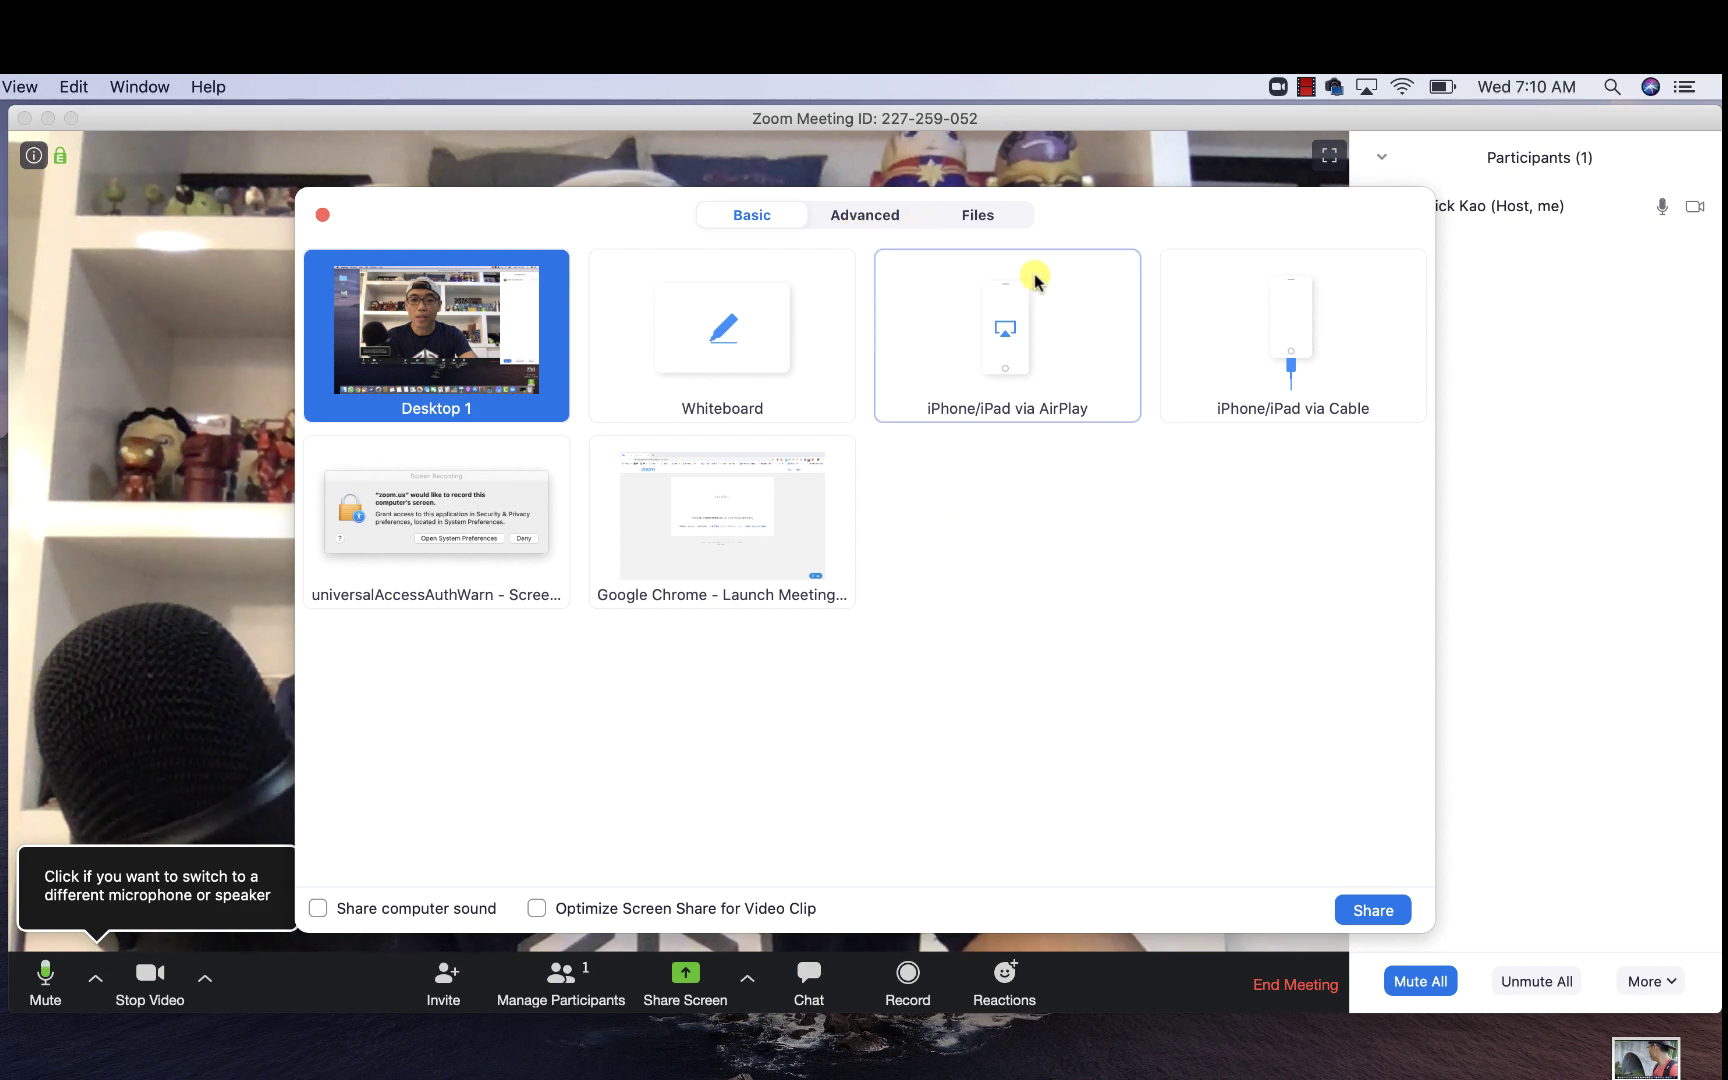
left_click(325, 217)
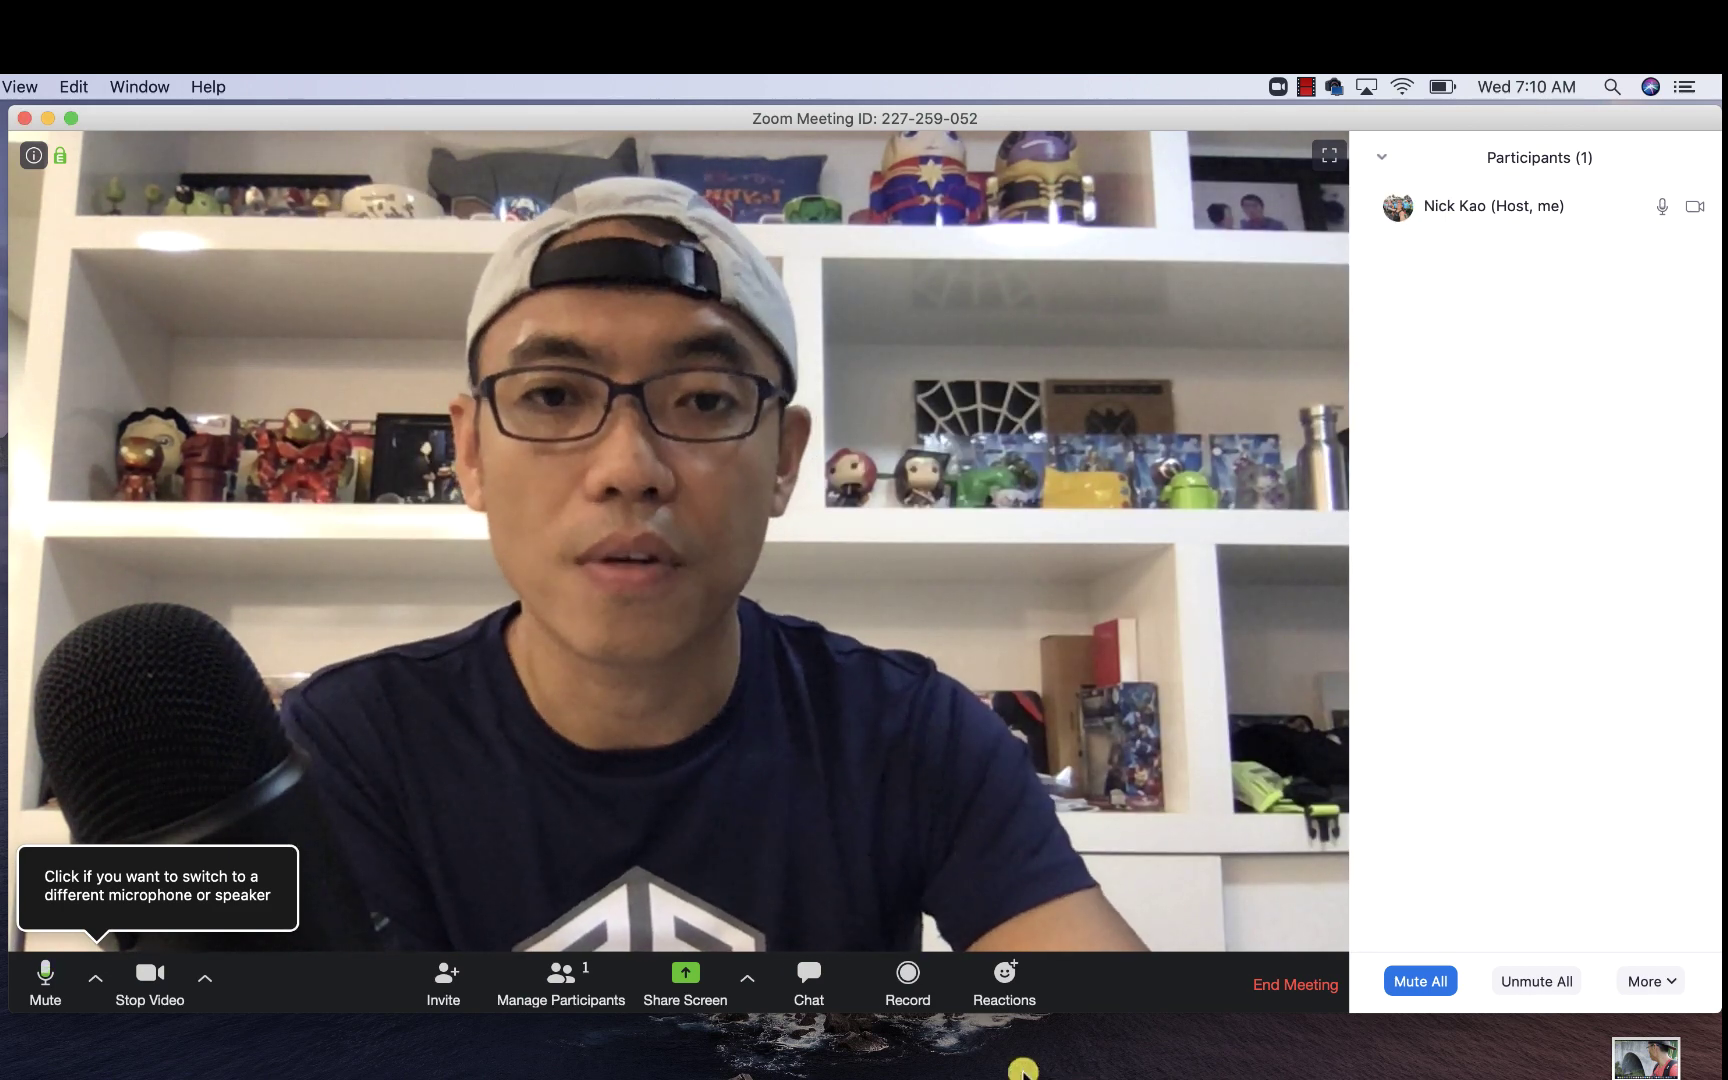
- Open the meeting chat, check the message field addressed to everyone, and close the chat
left_click(801, 985)
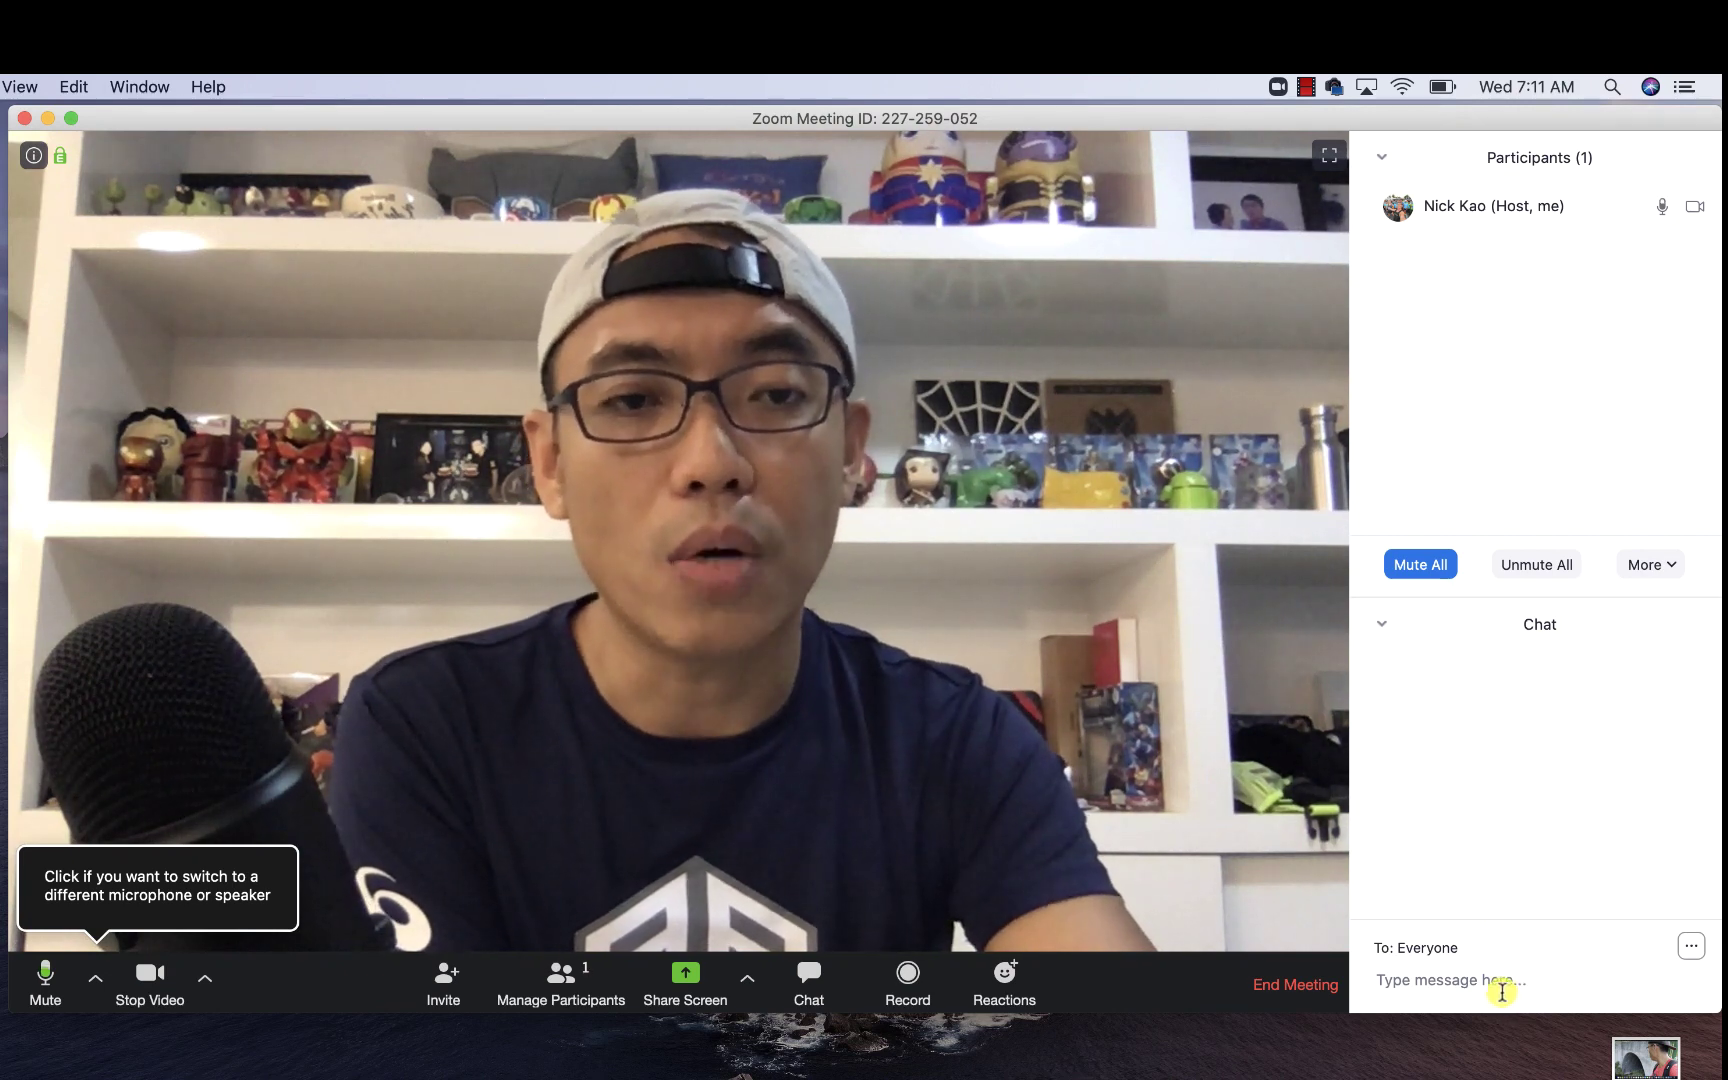
left_click(1505, 986)
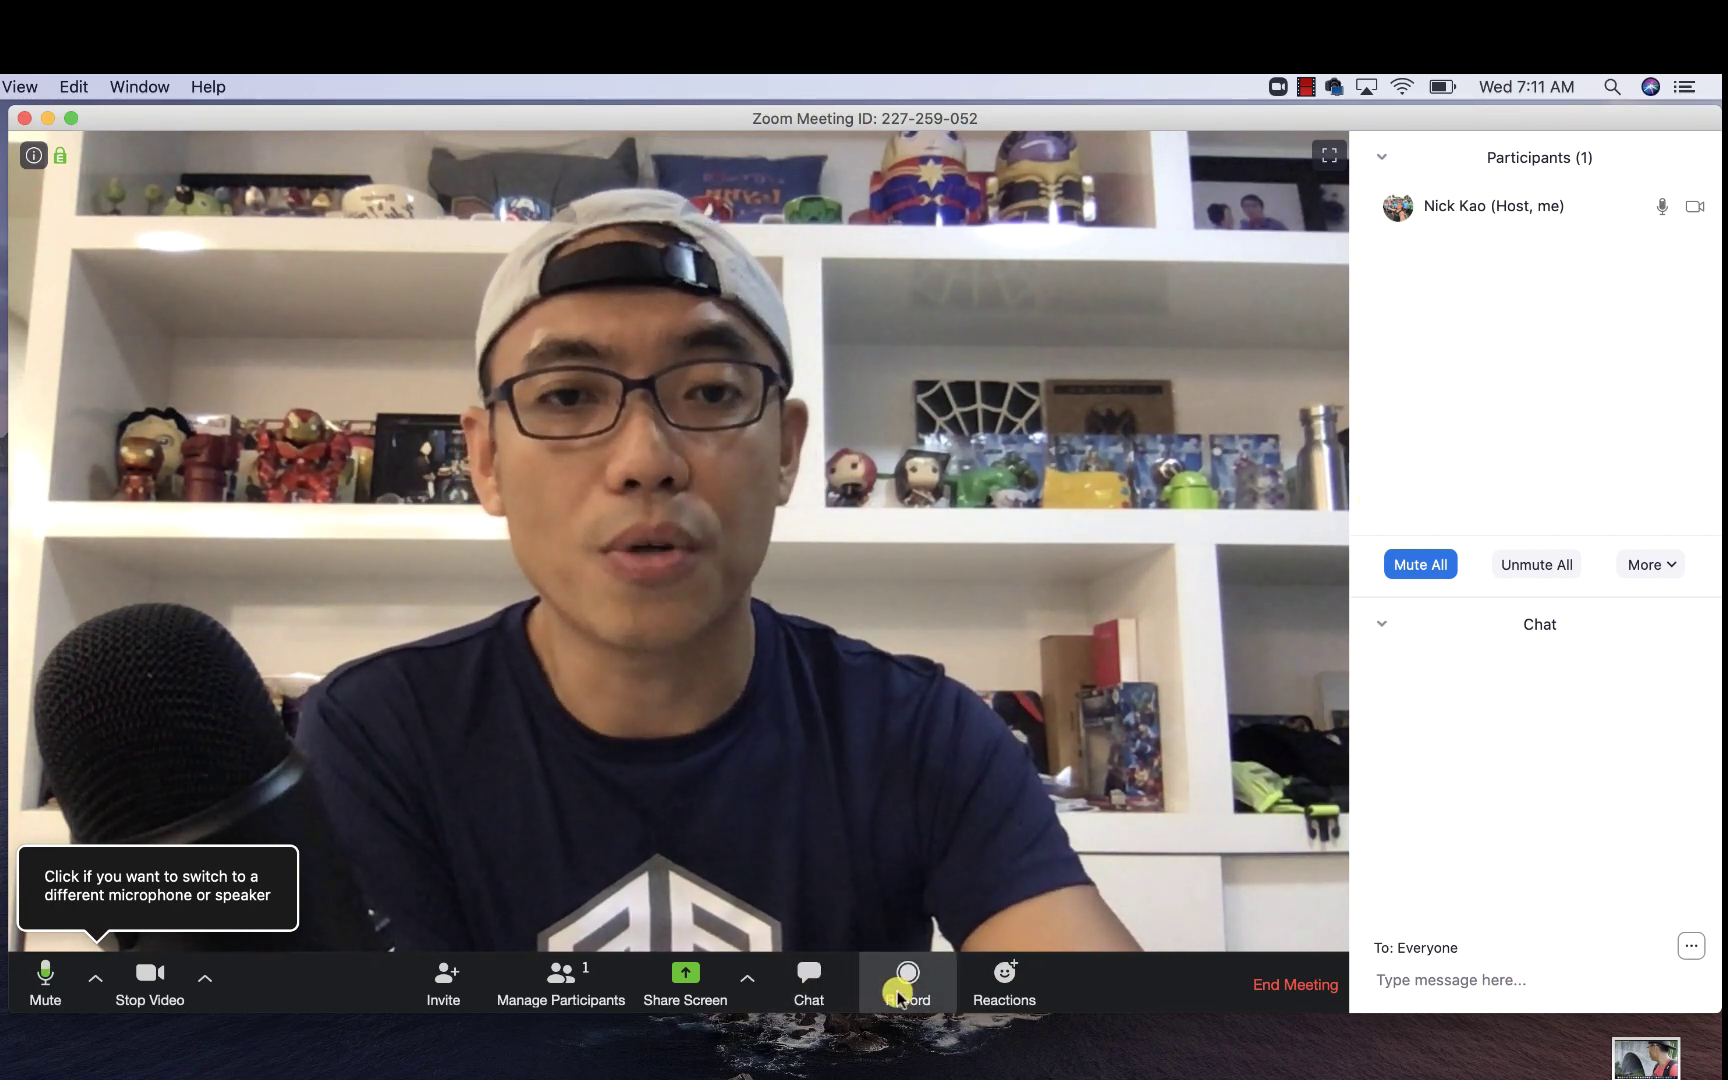
left_click(828, 994)
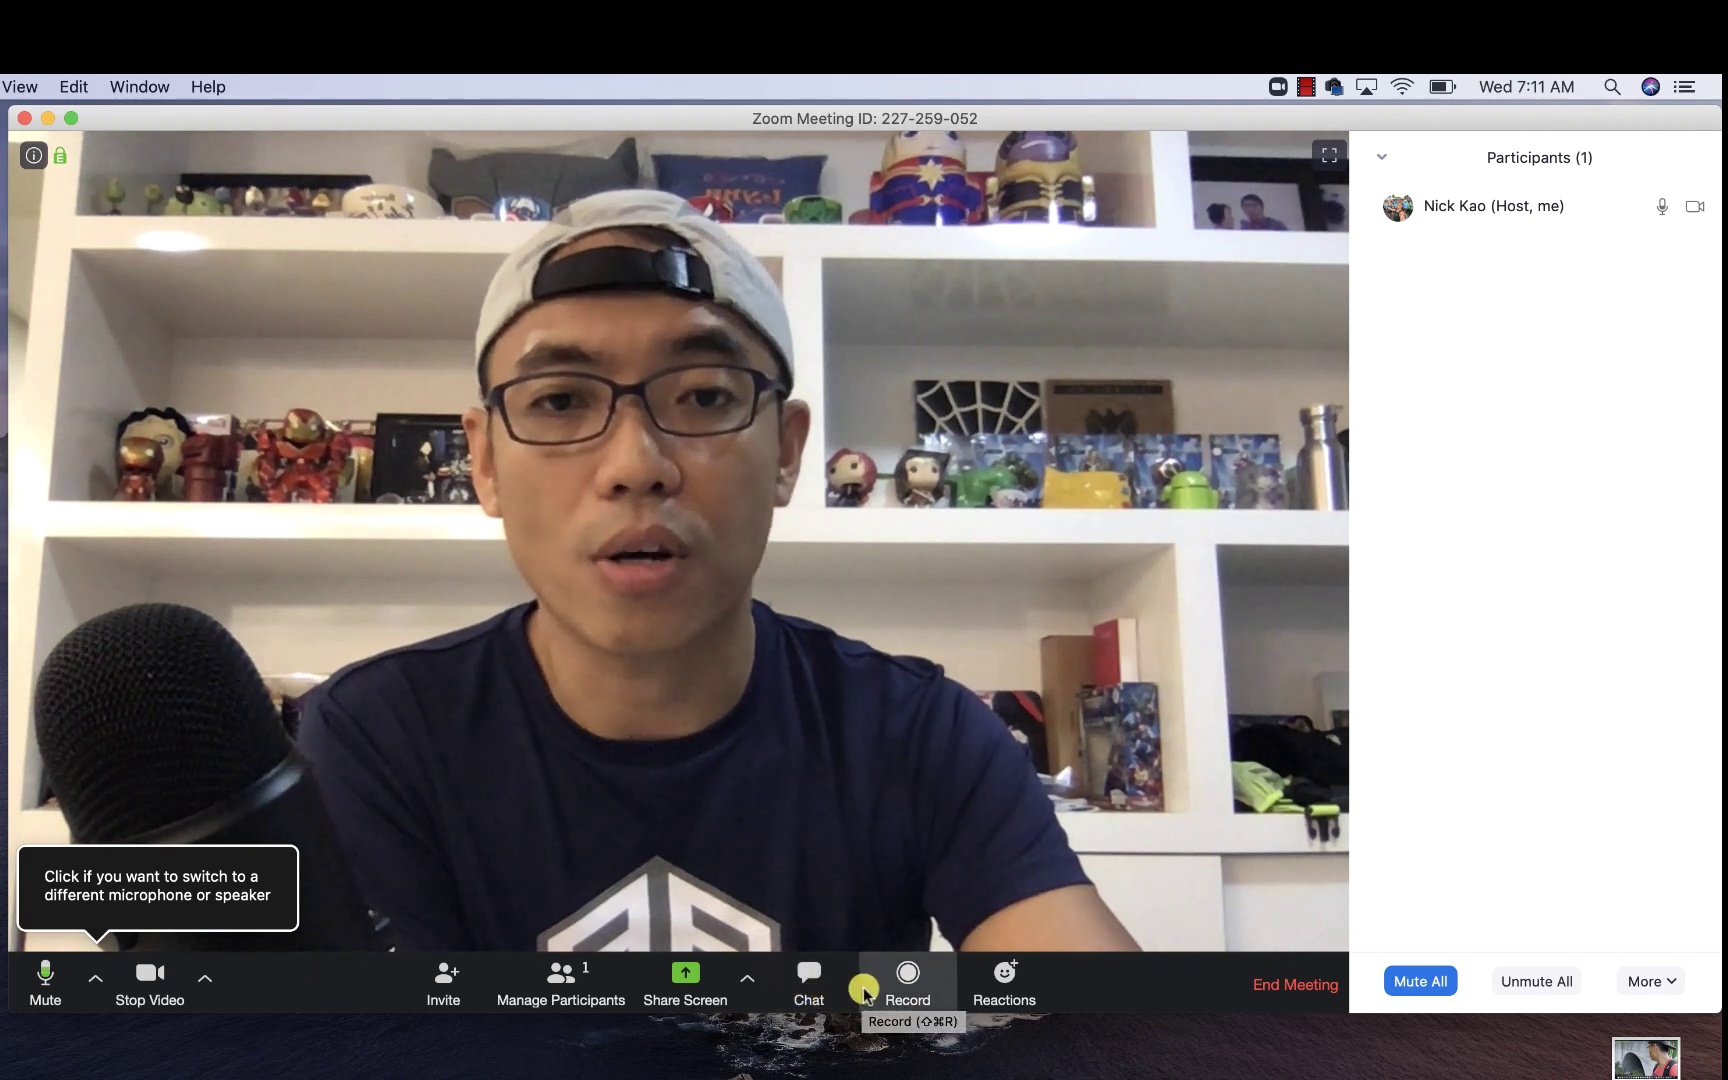
- Start recording the meeting, and stop the recording
left_click(895, 983)
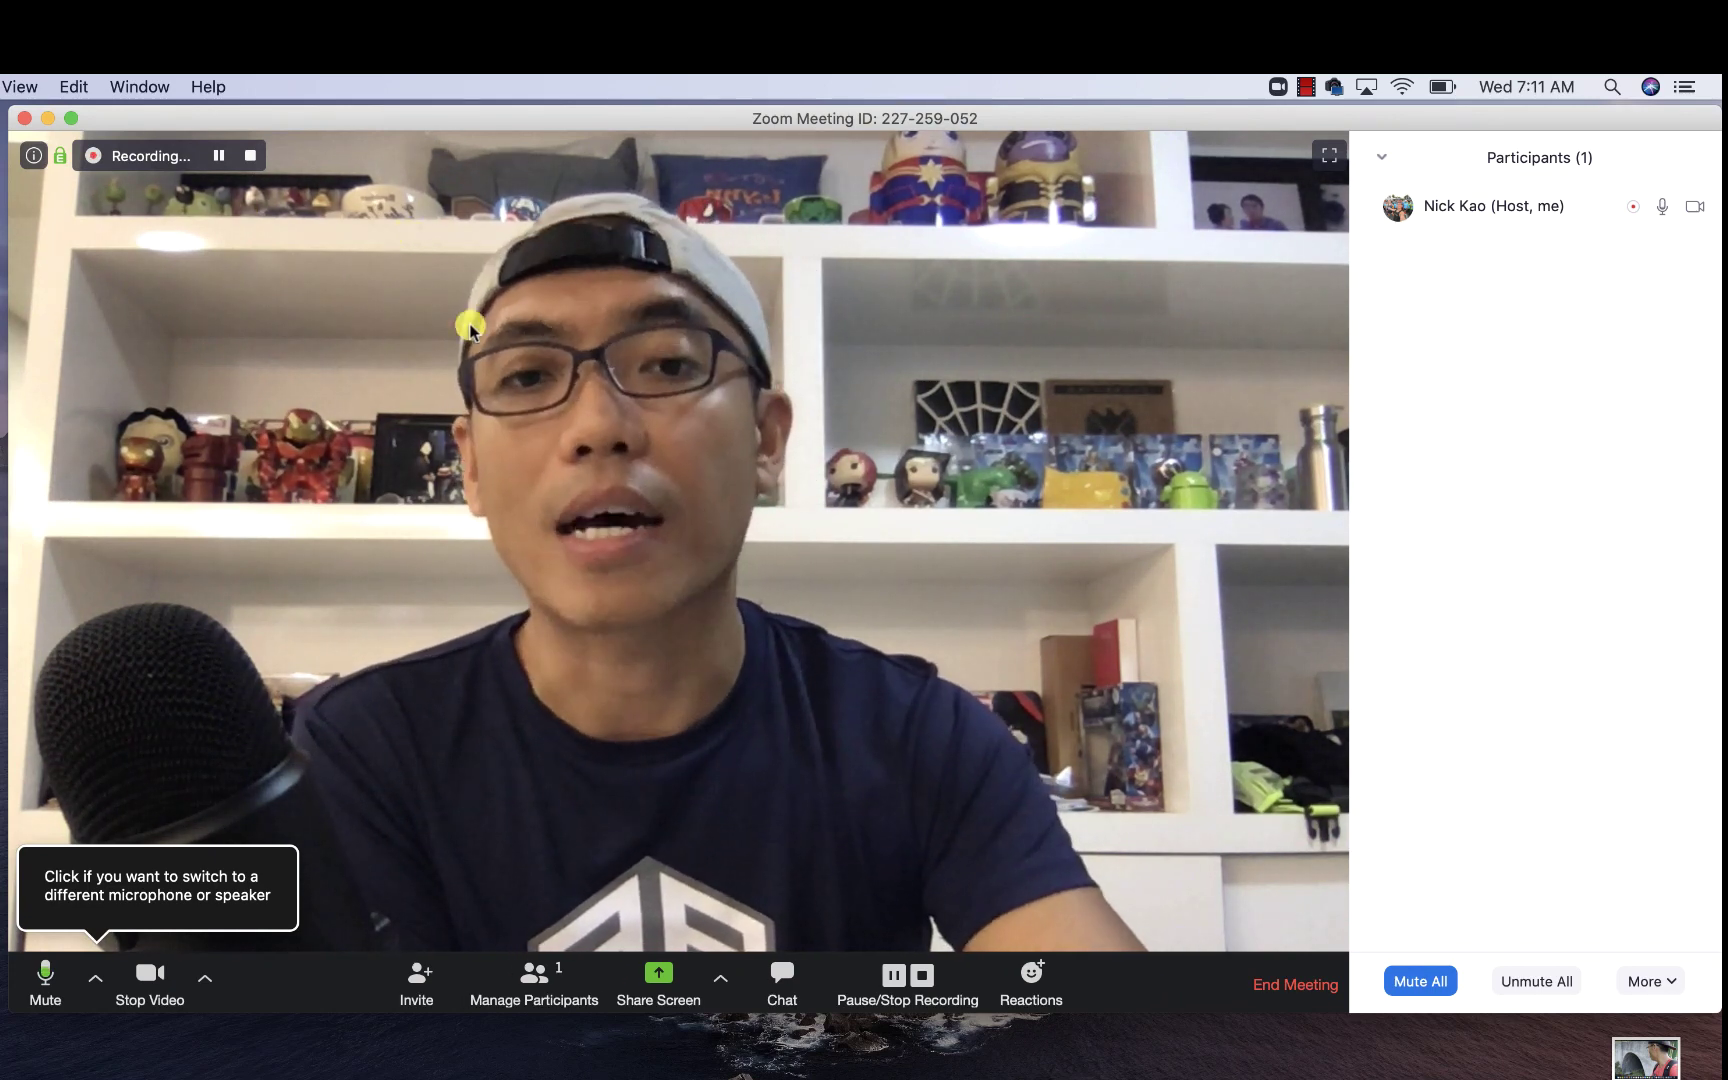
left_click(915, 980)
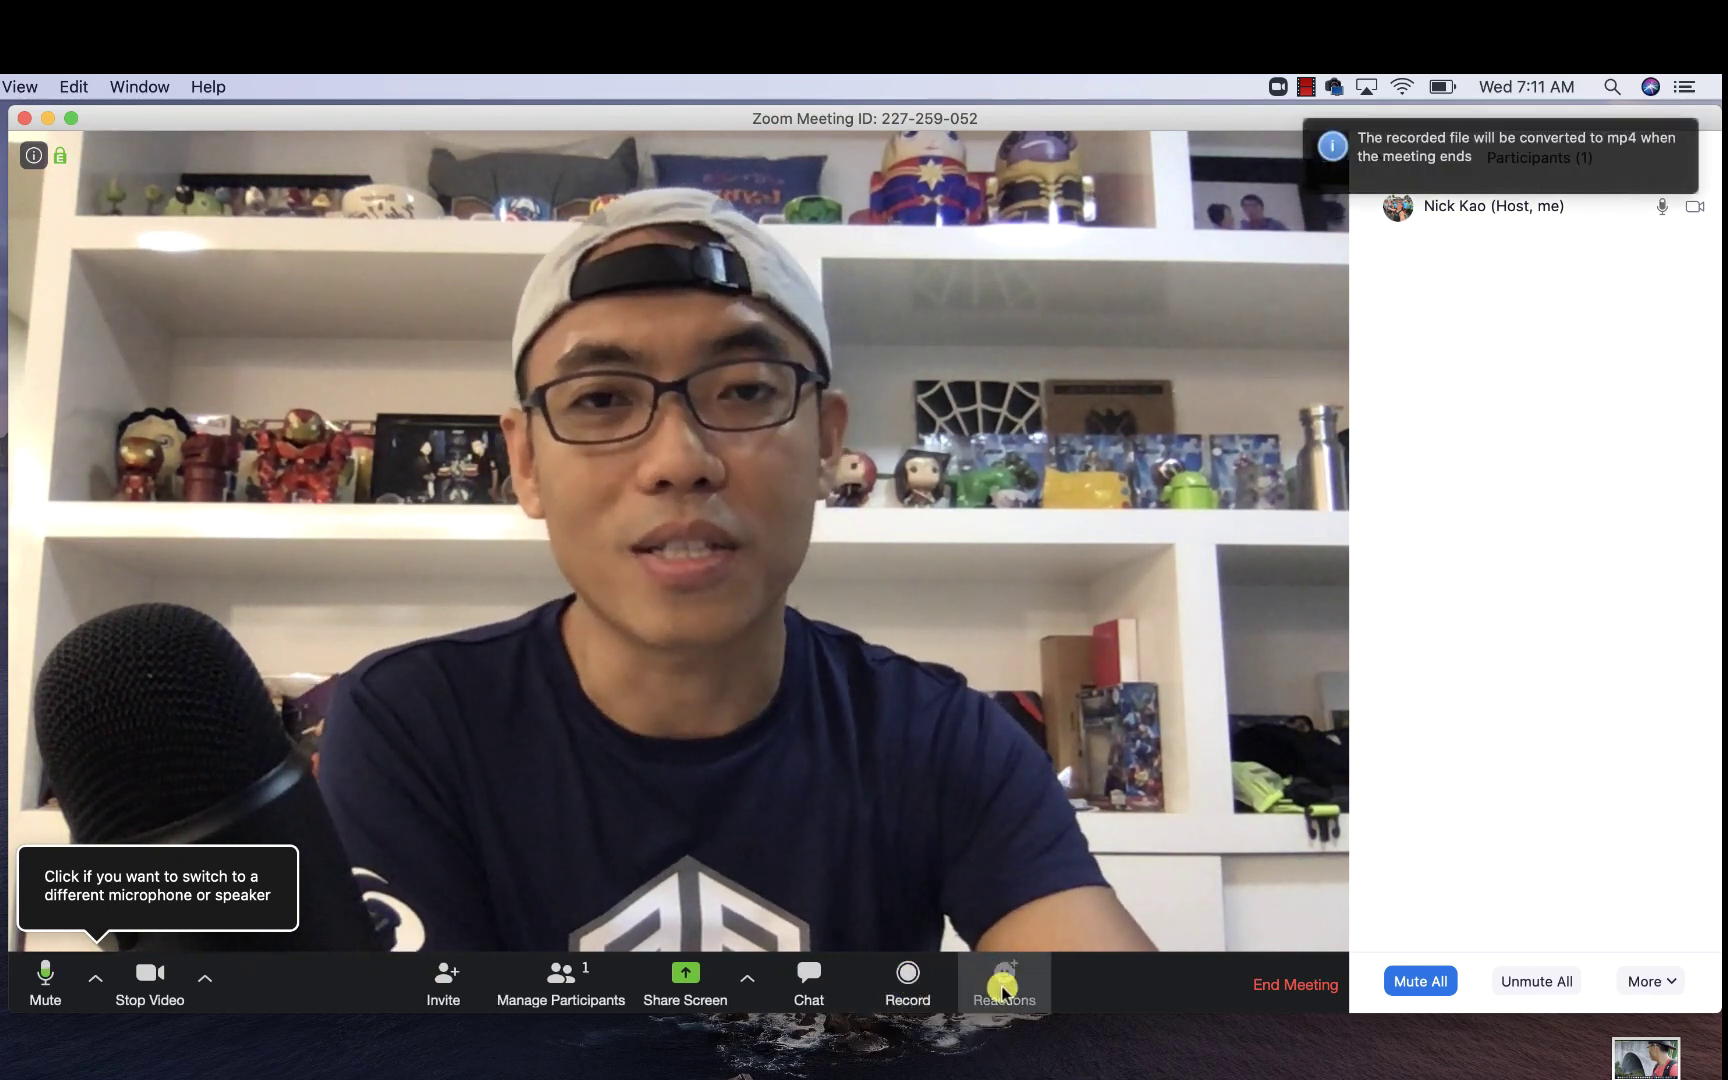
- Send a thumbs-up reaction and a clapping reaction in the meeting
left_click(1000, 983)
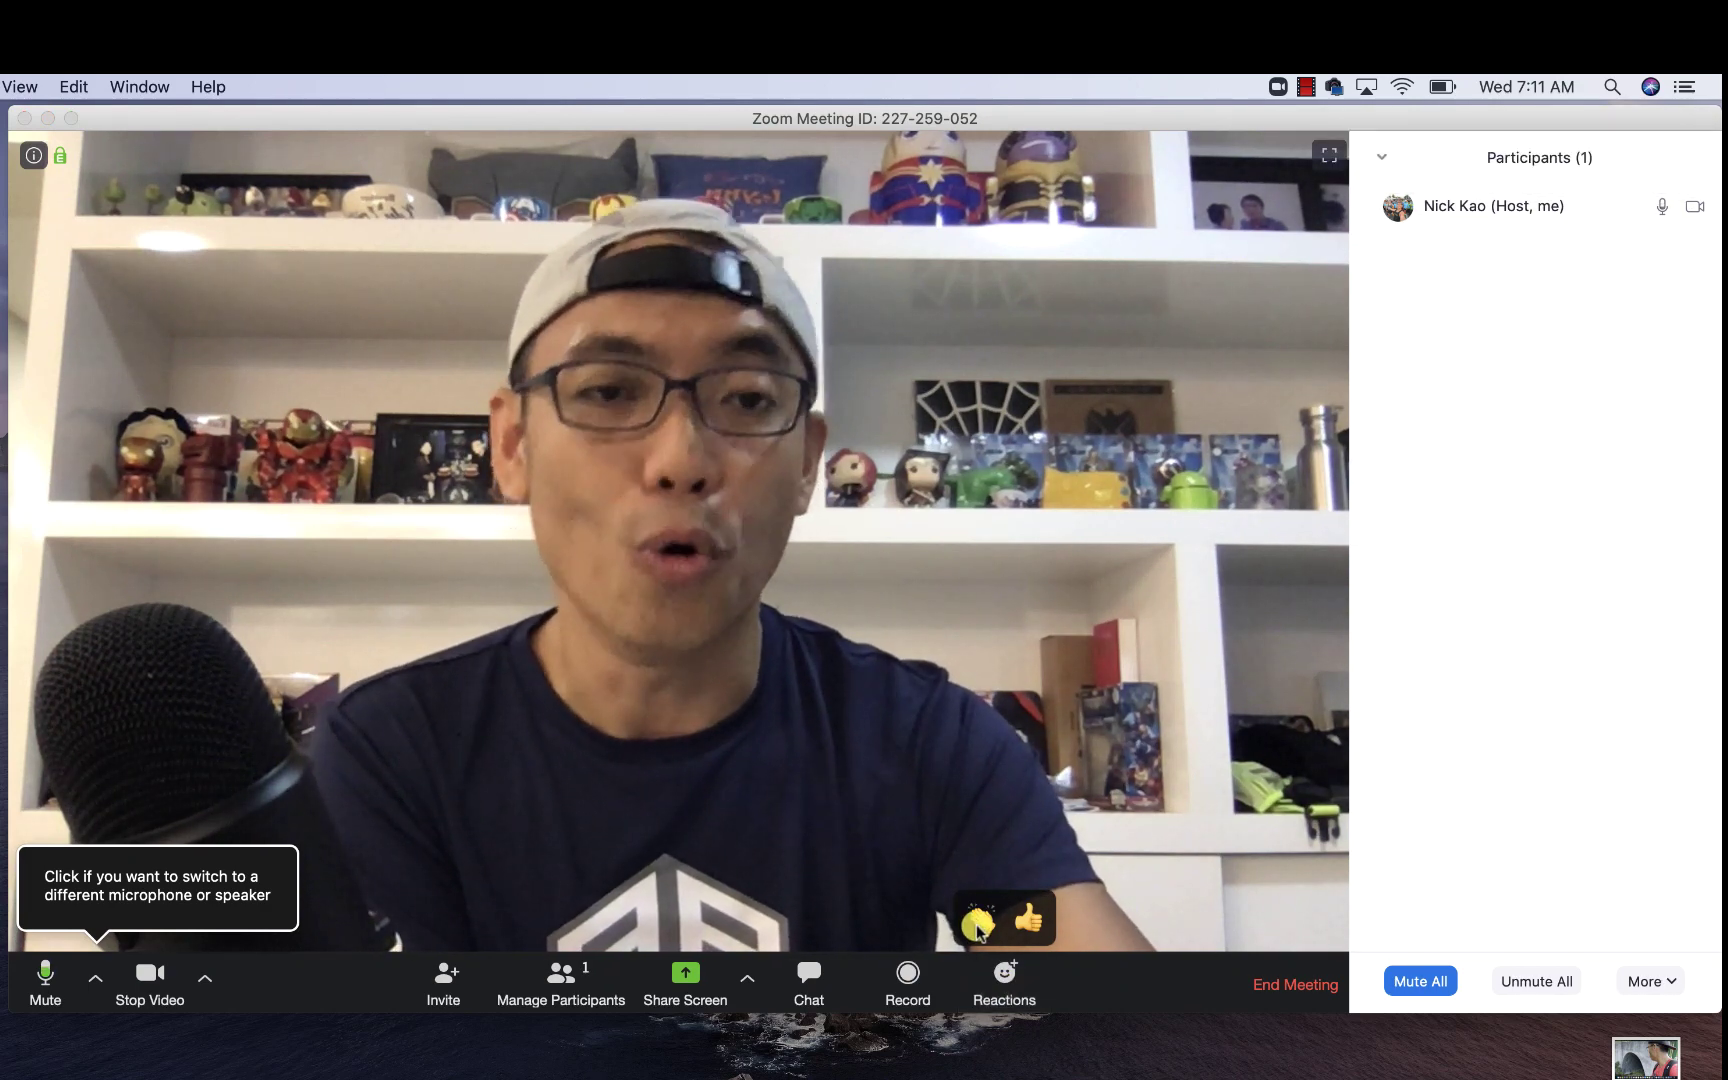
left_click(1027, 932)
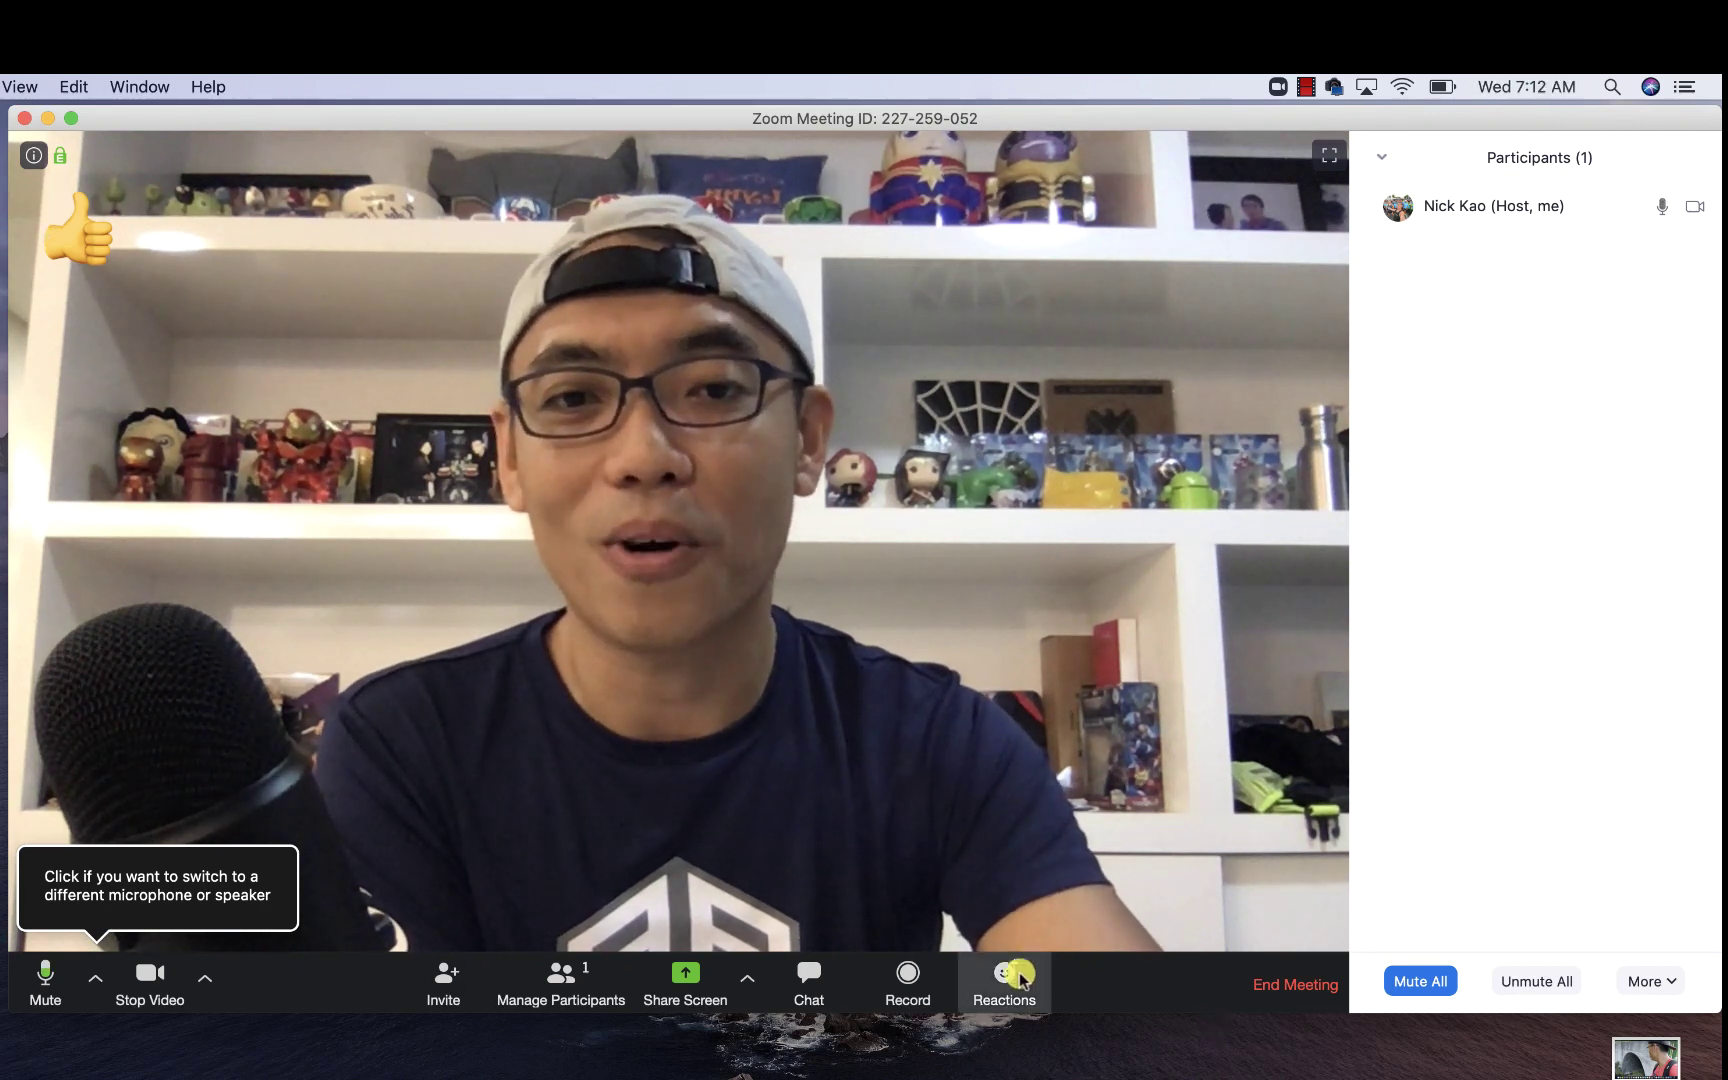
left_click(1008, 976)
left_click(988, 925)
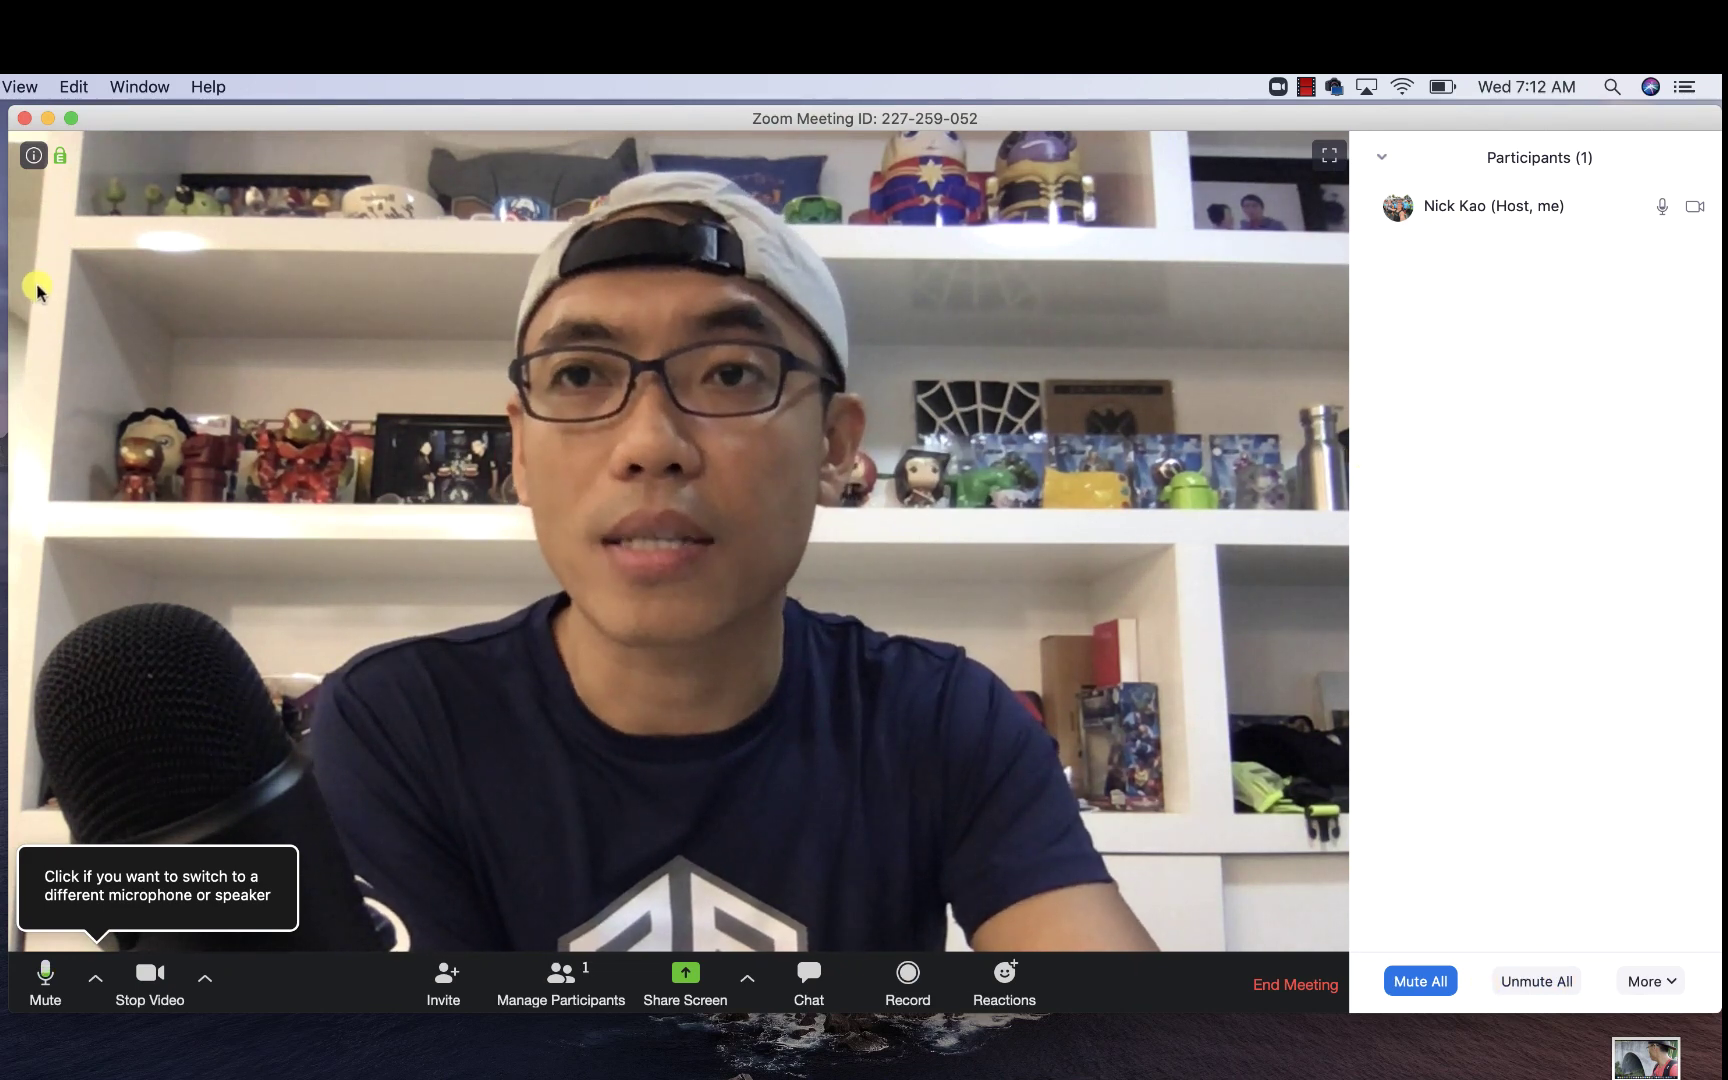
- End the meeting for all participants
left_click(1294, 984)
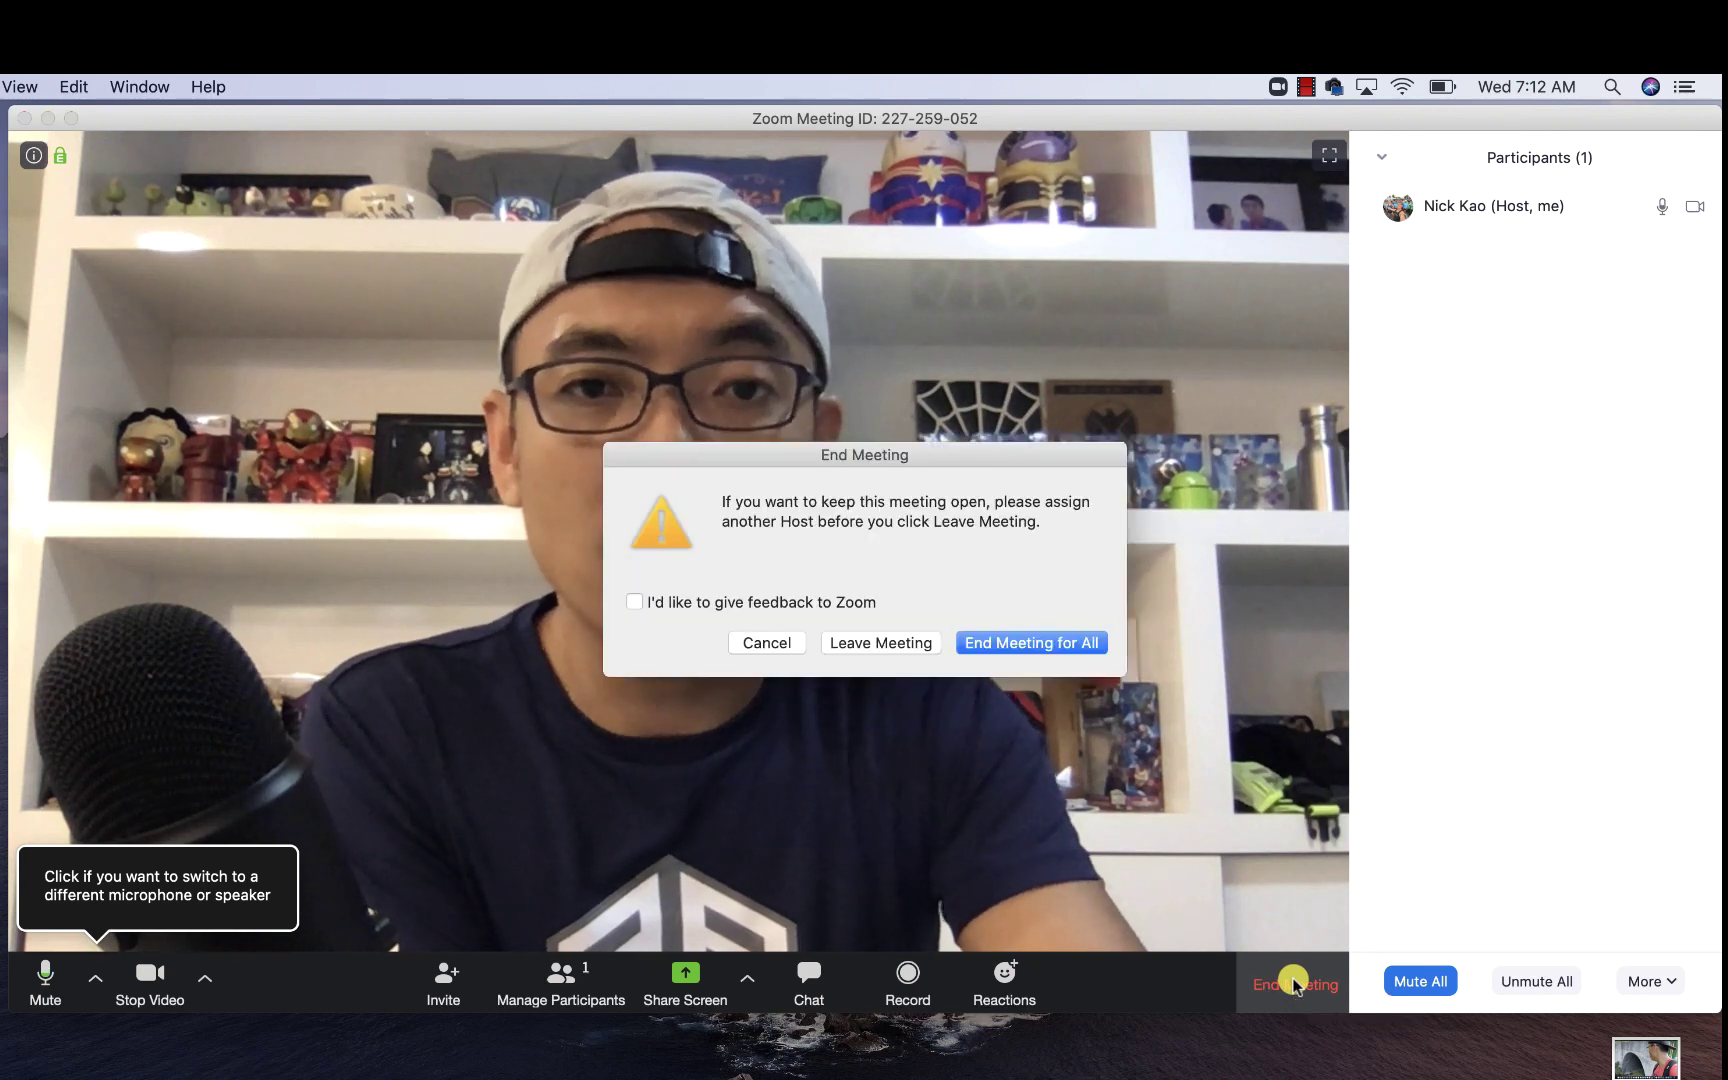
left_click(1018, 642)
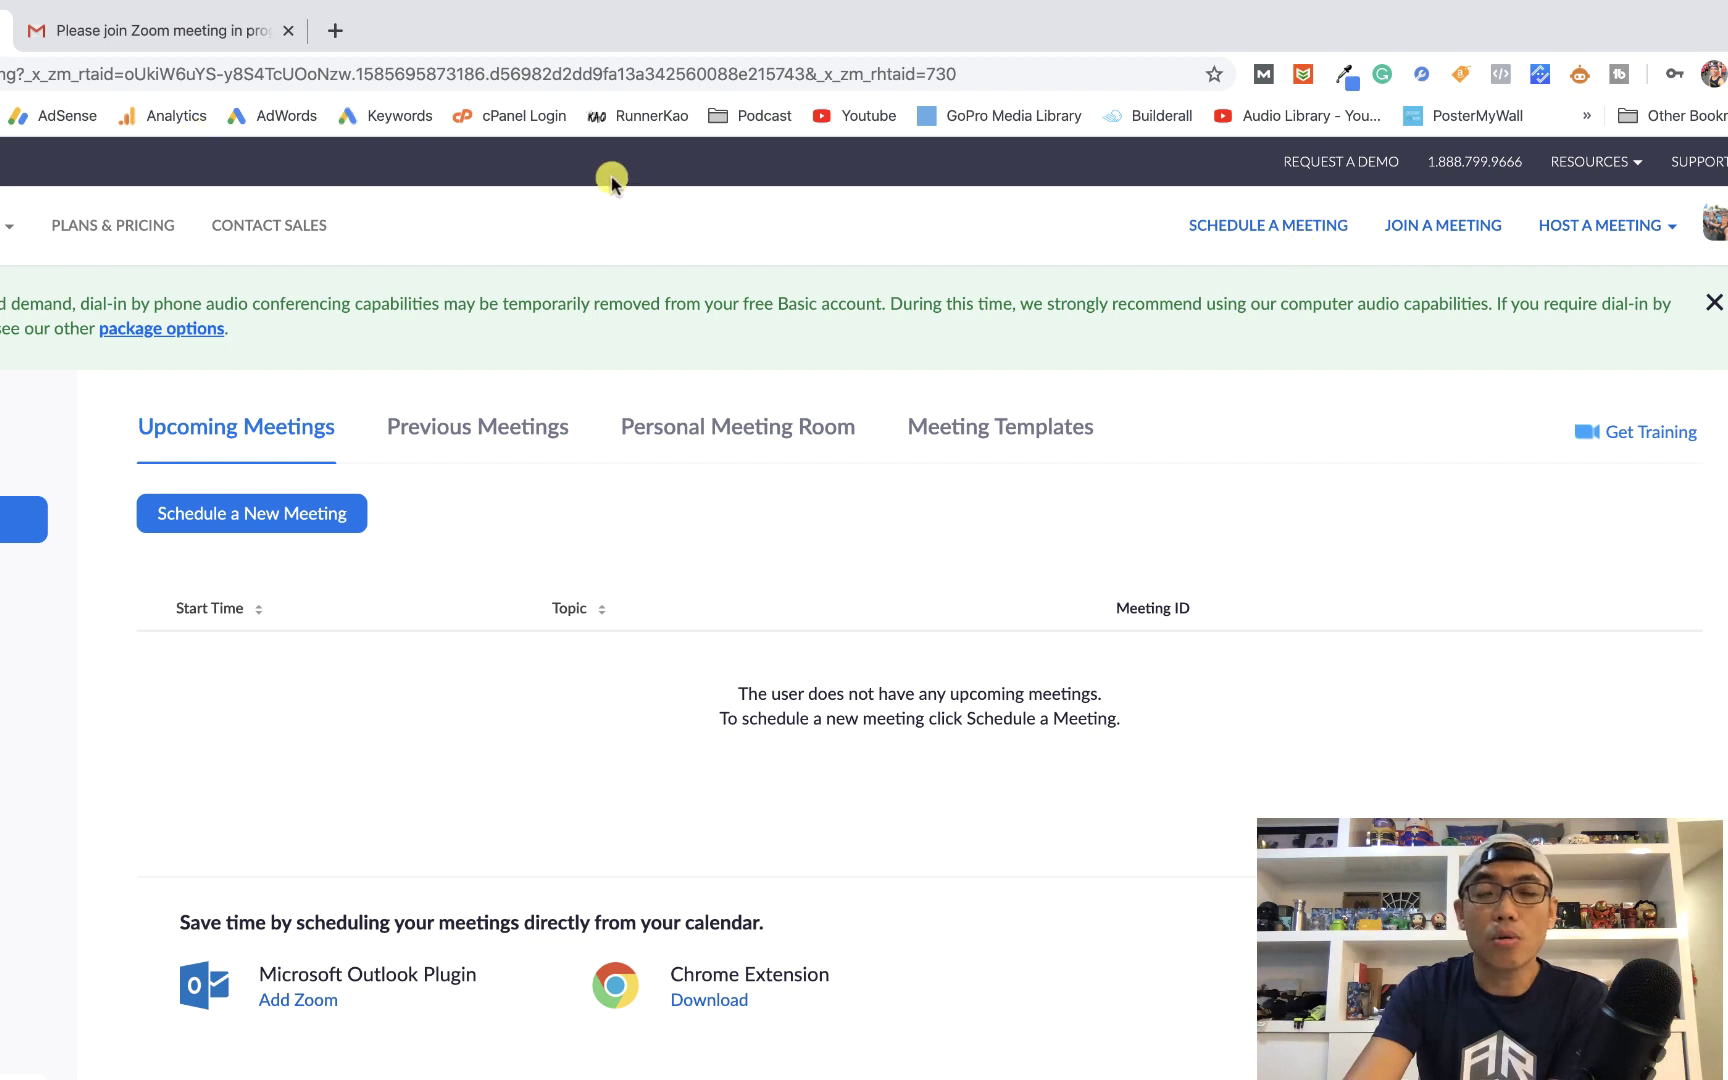
- Open the Zoom website's Join a Meeting page, and open the meeting link from the invitation e-mail in Gmail
left_click(1466, 228)
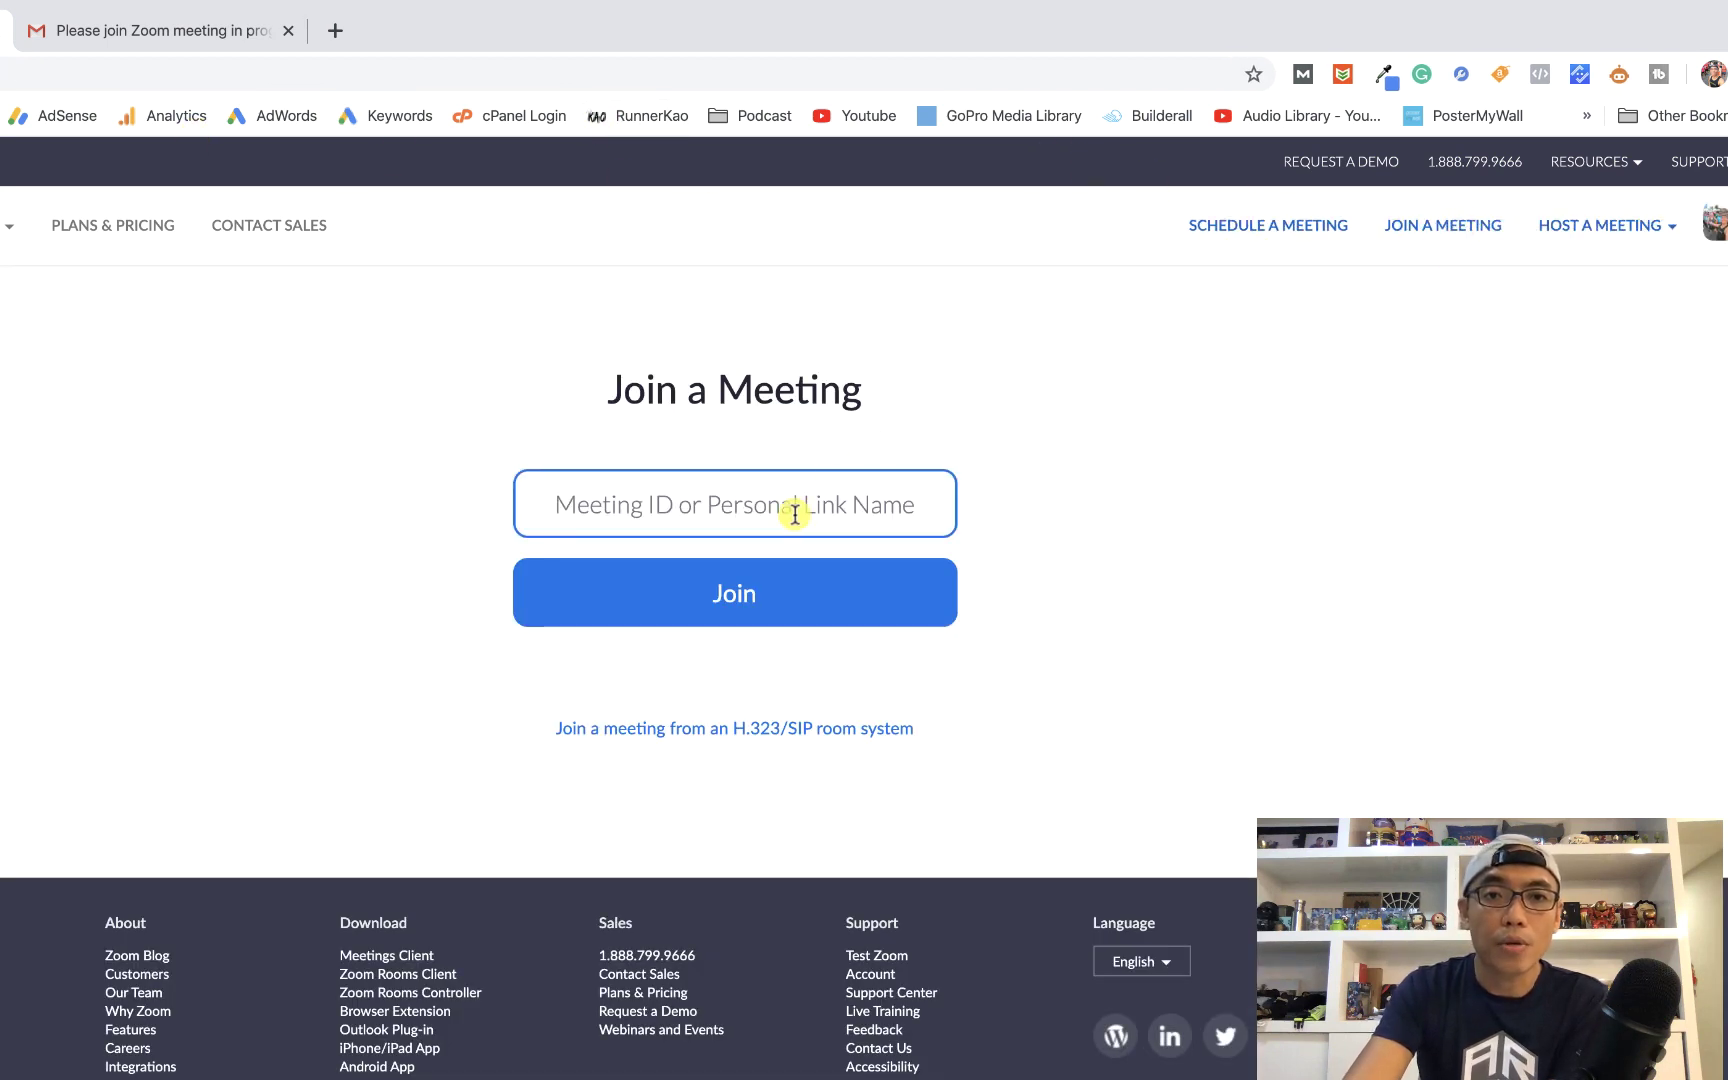
left_click(707, 512)
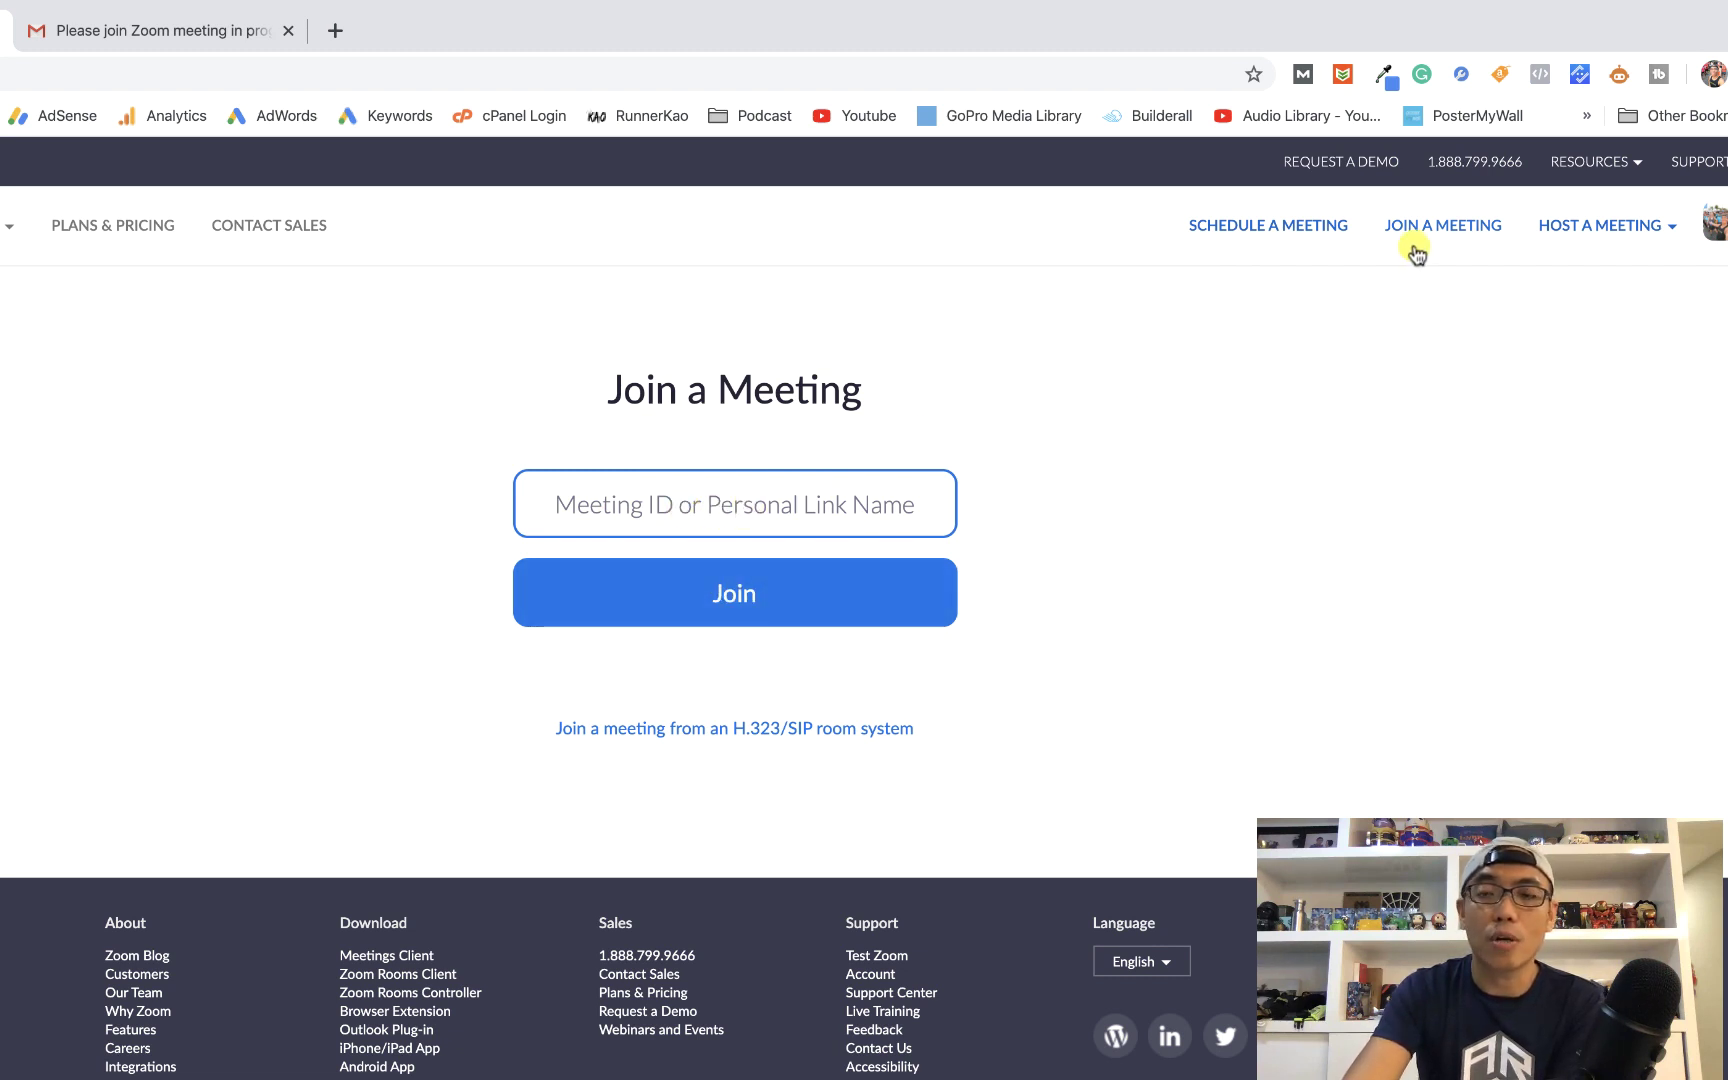
left_click(127, 33)
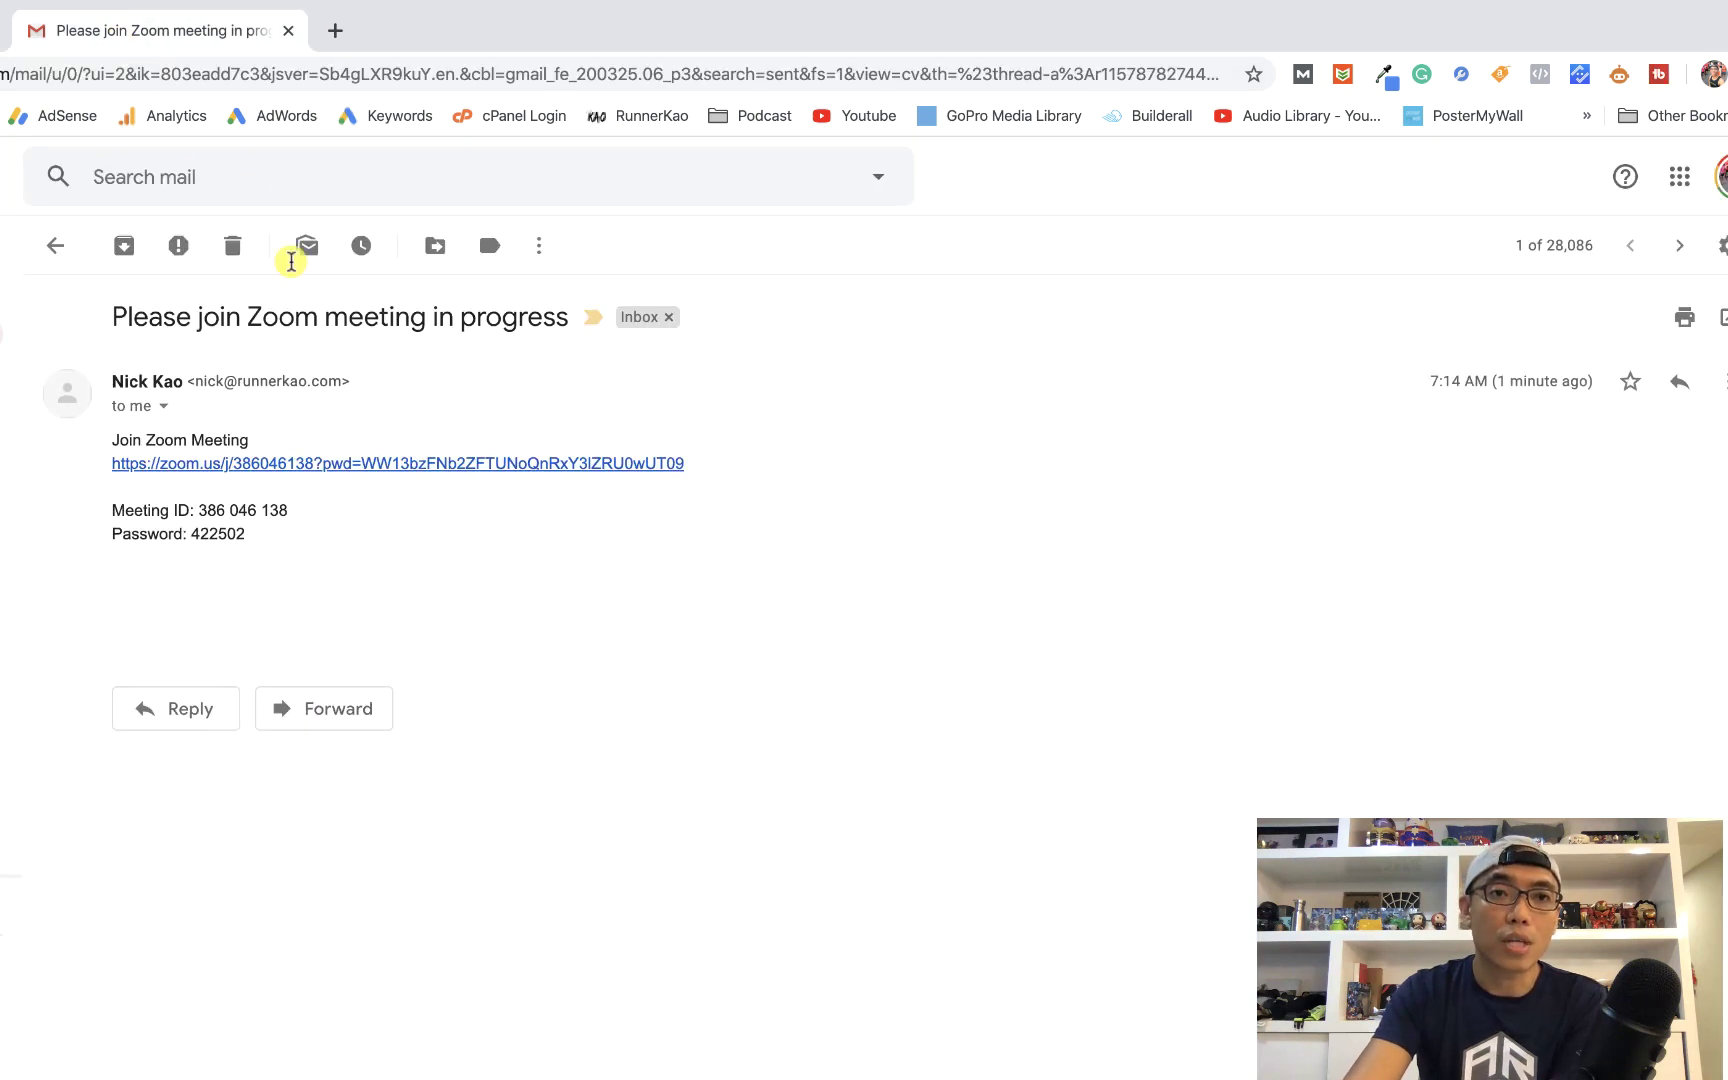
left_click(346, 465)
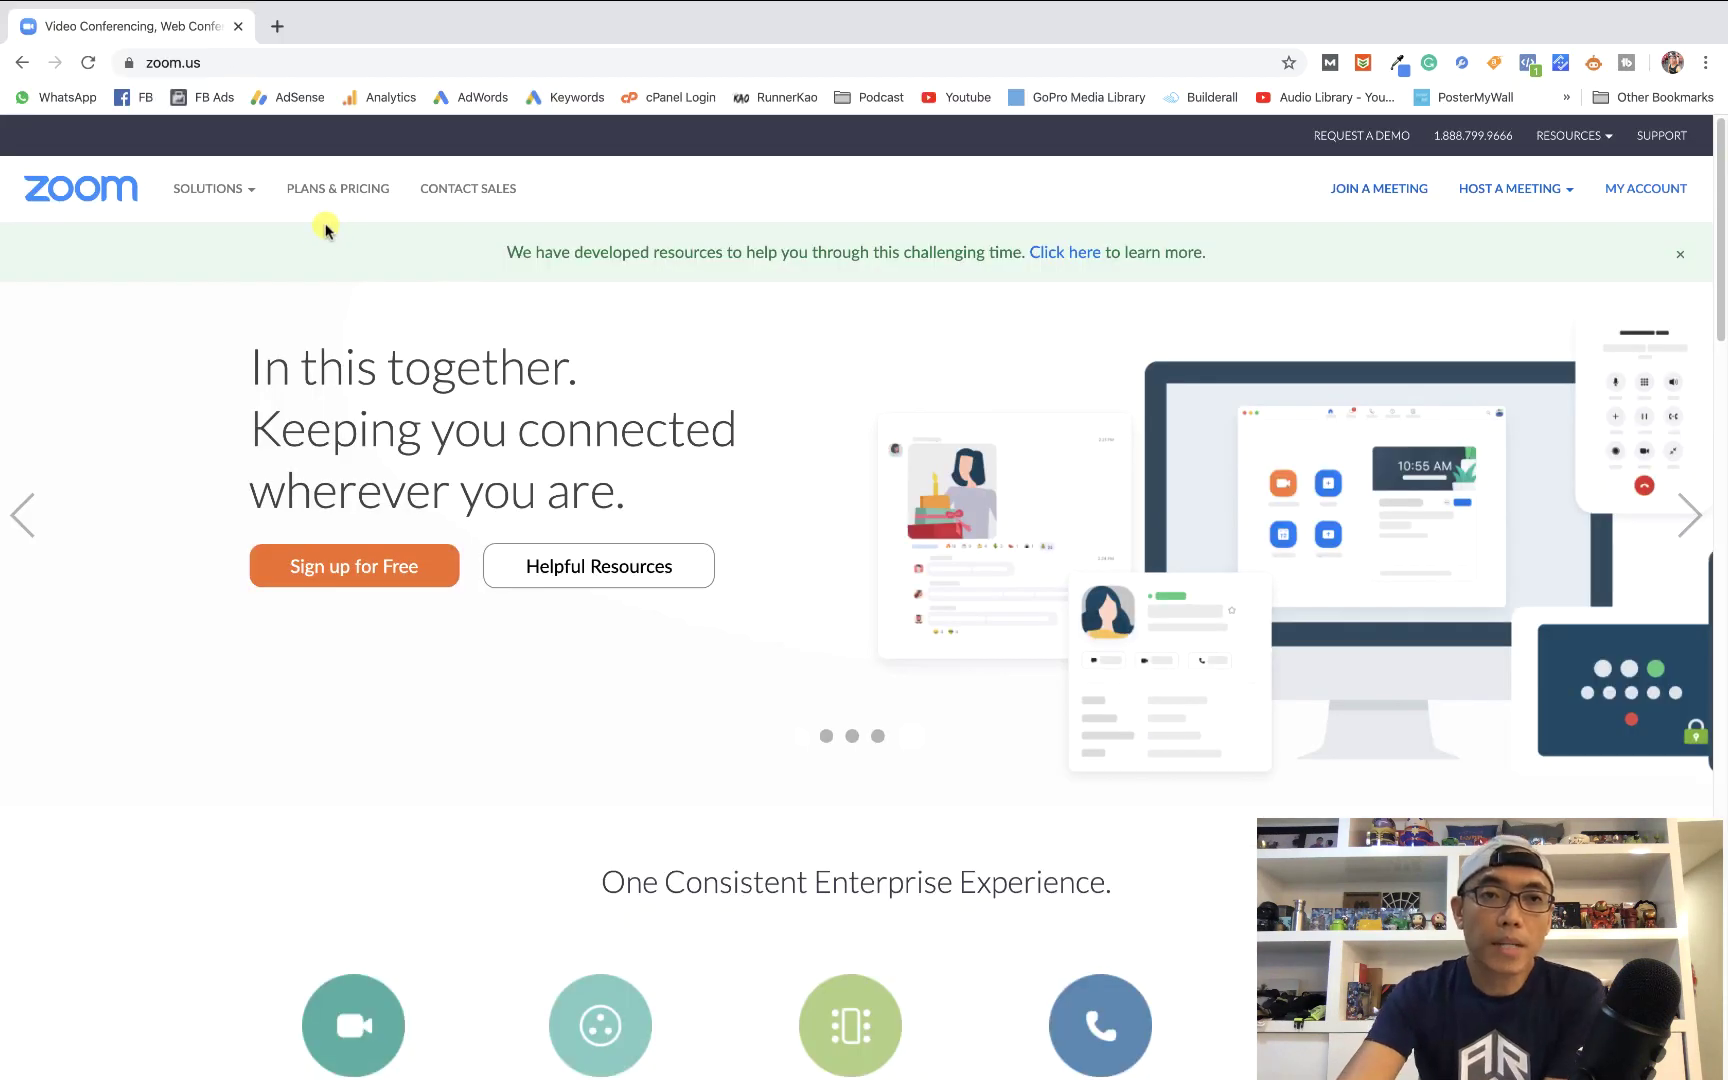
- Open the Zoom plans and pricing page and examine the features of the Basic, Pro, Business and Enterprise plans
left_click(329, 196)
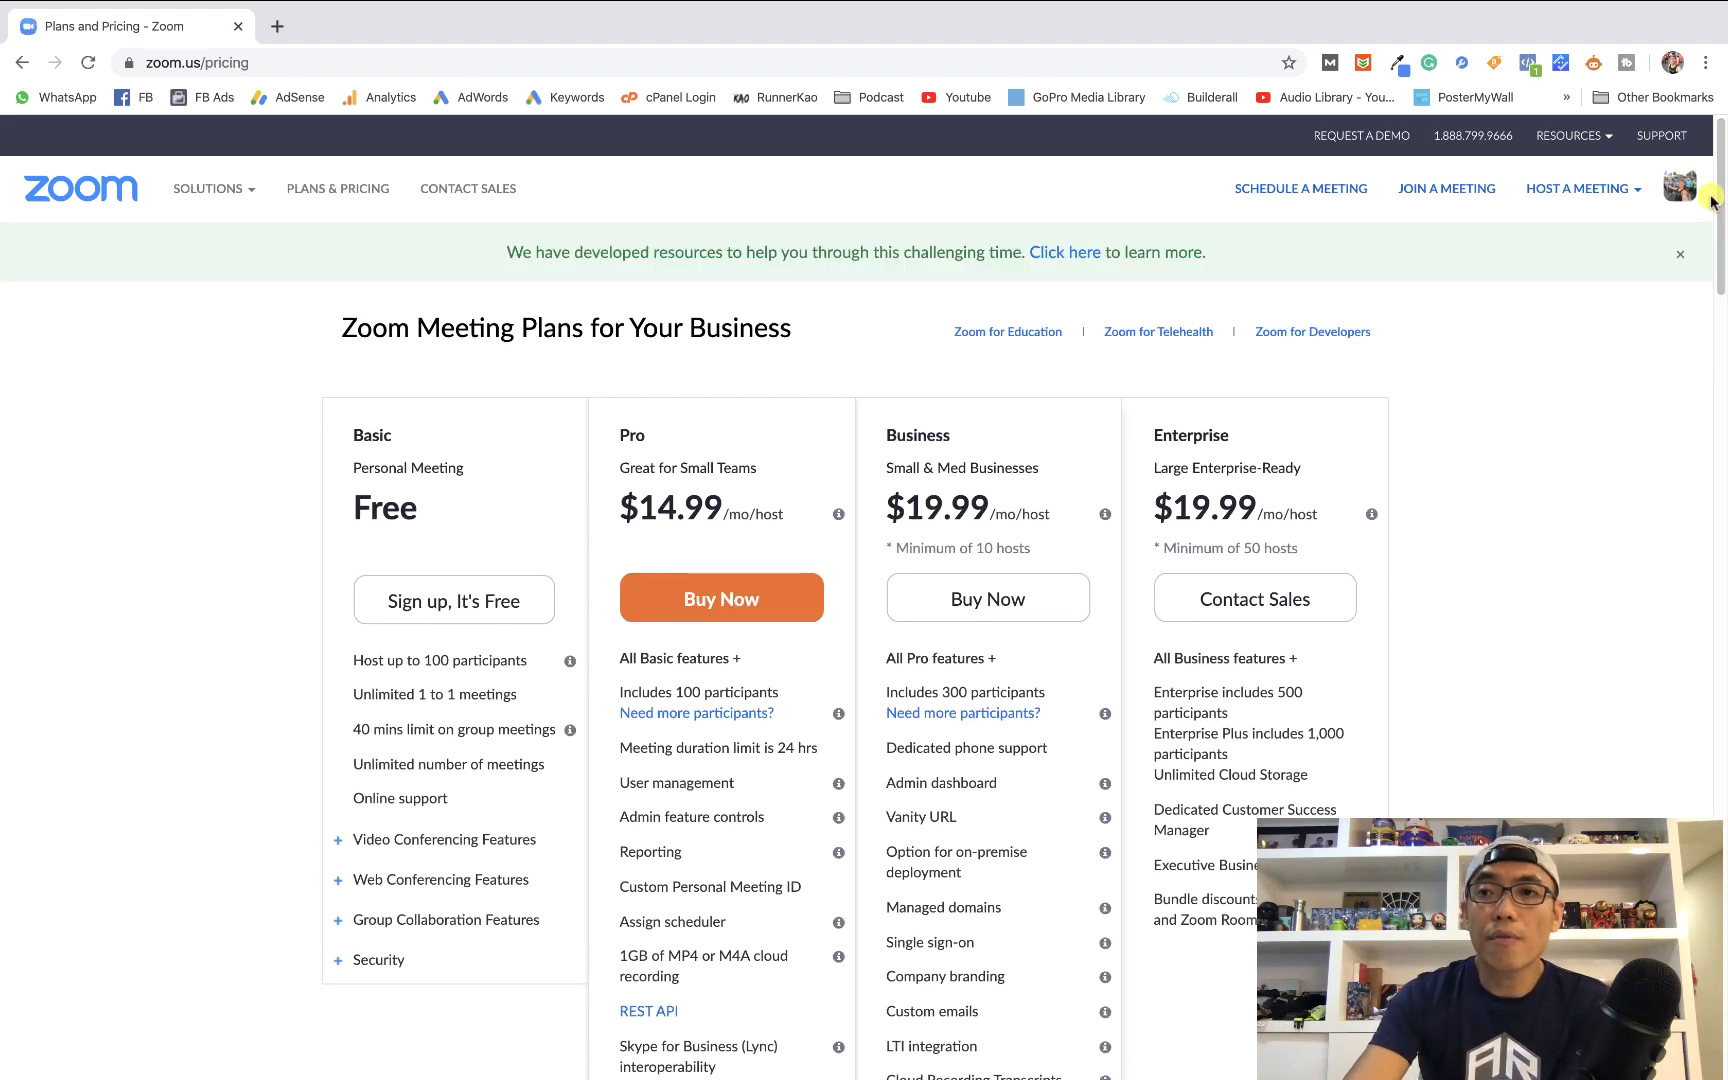
left_click_drag(1712, 200, 1713, 233)
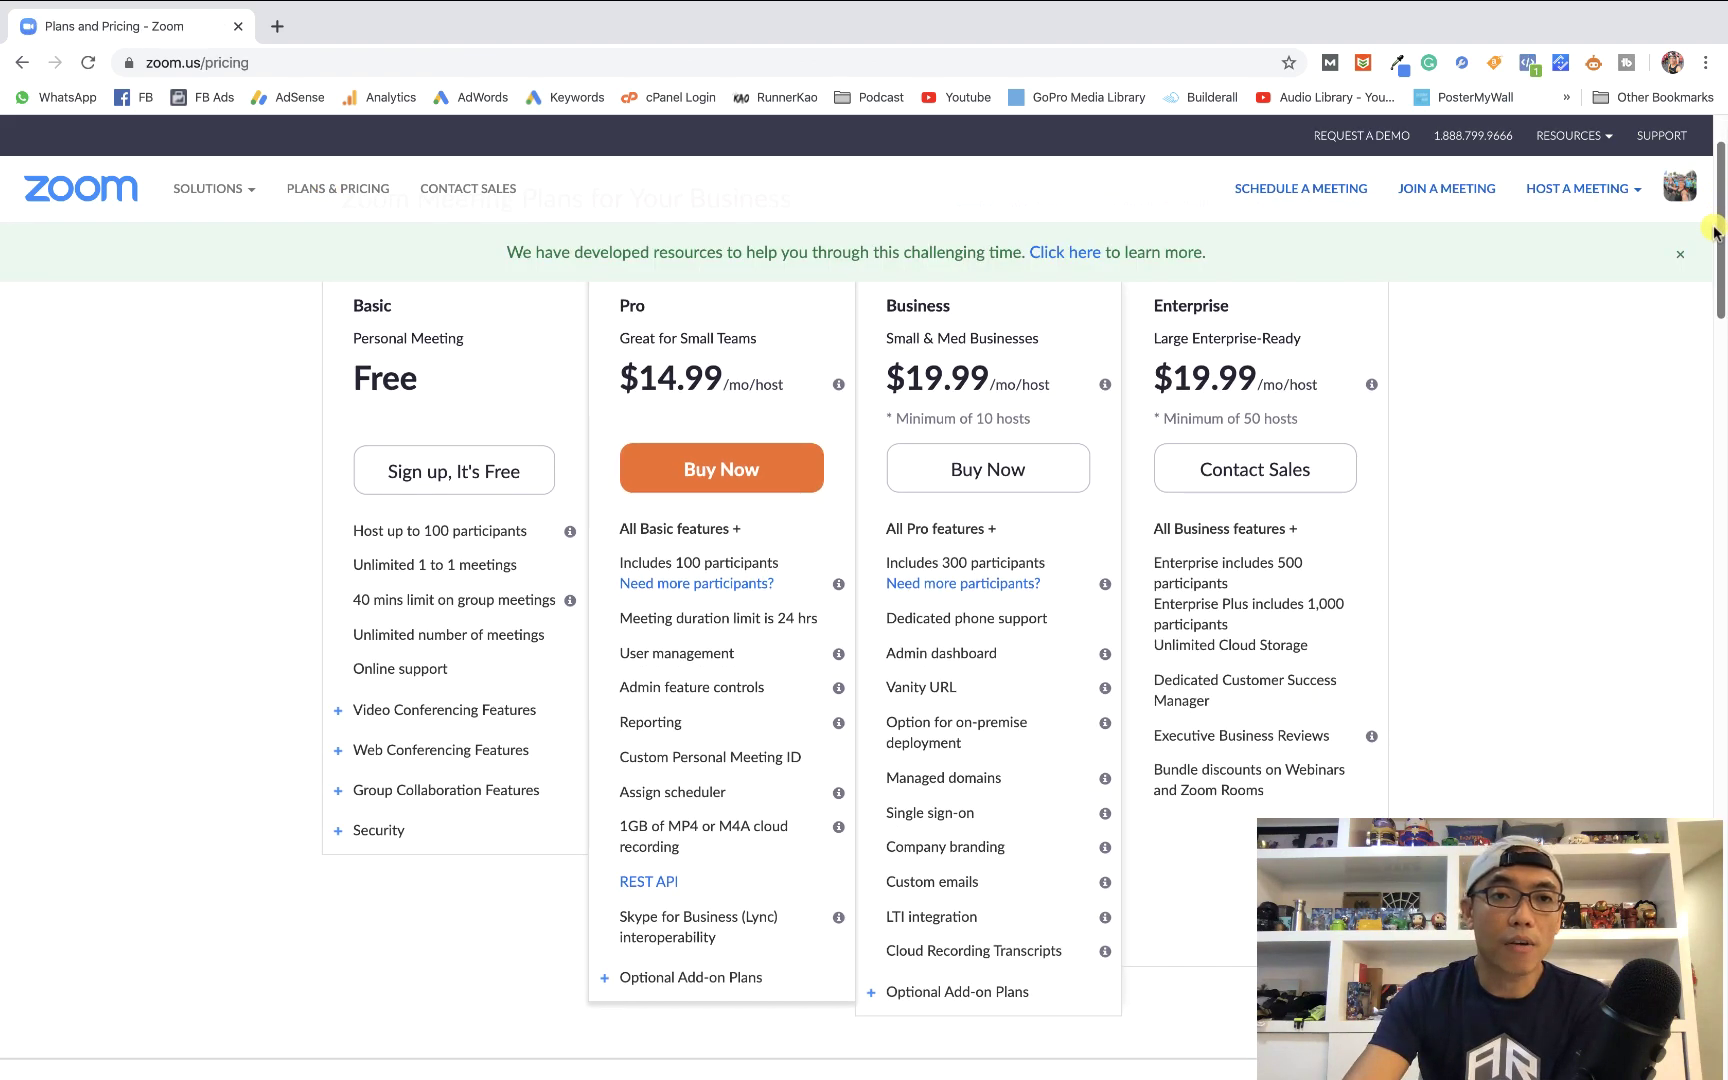